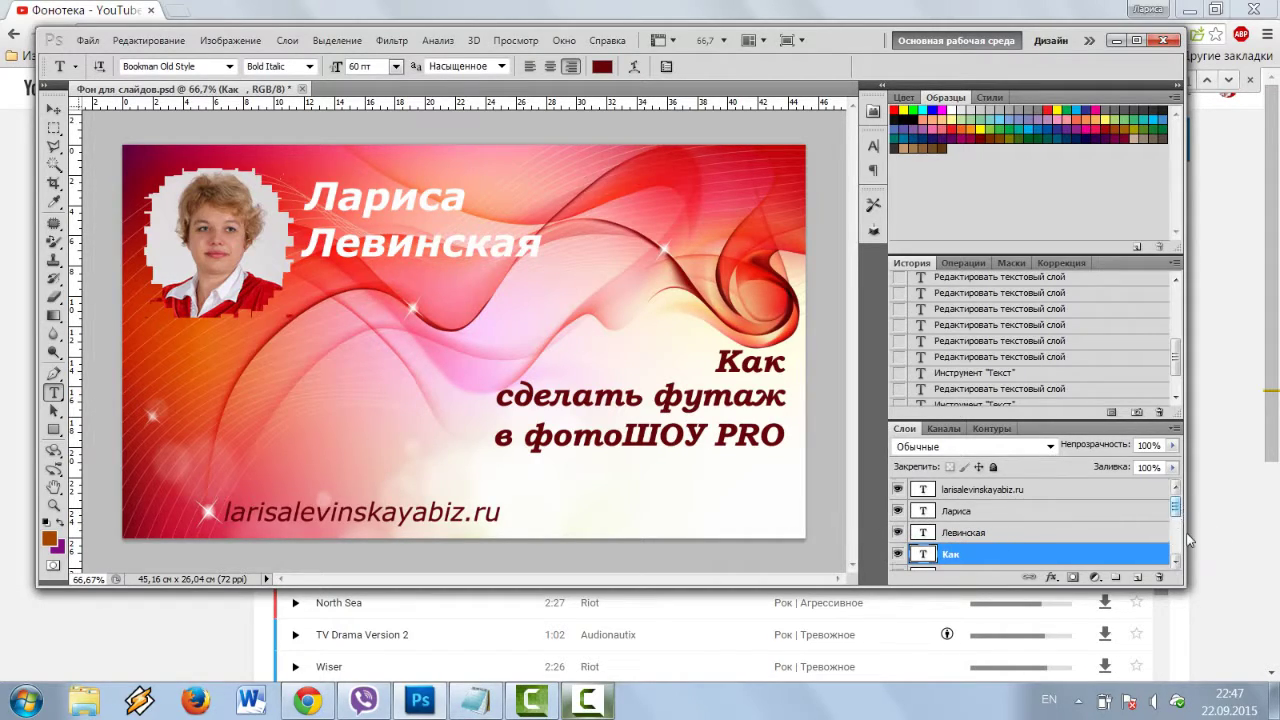
Step: Start saving a copy of the title slide to the Футаж folder in JPEG format
{"action": "scroll", "coordinate": [1190, 540], "scroll_direction": "down", "scroll_amount": 5}
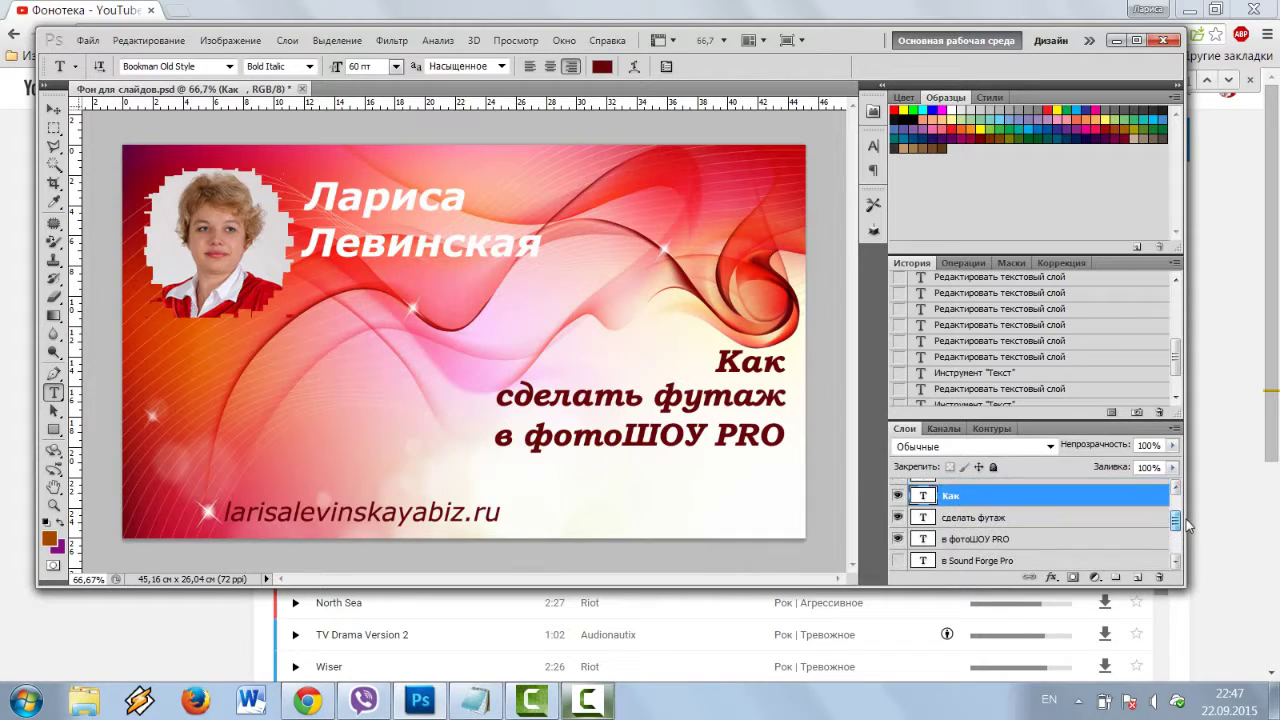
{"action": "left_click_drag", "start_coordinate": [1187, 525], "coordinate": [1189, 515]}
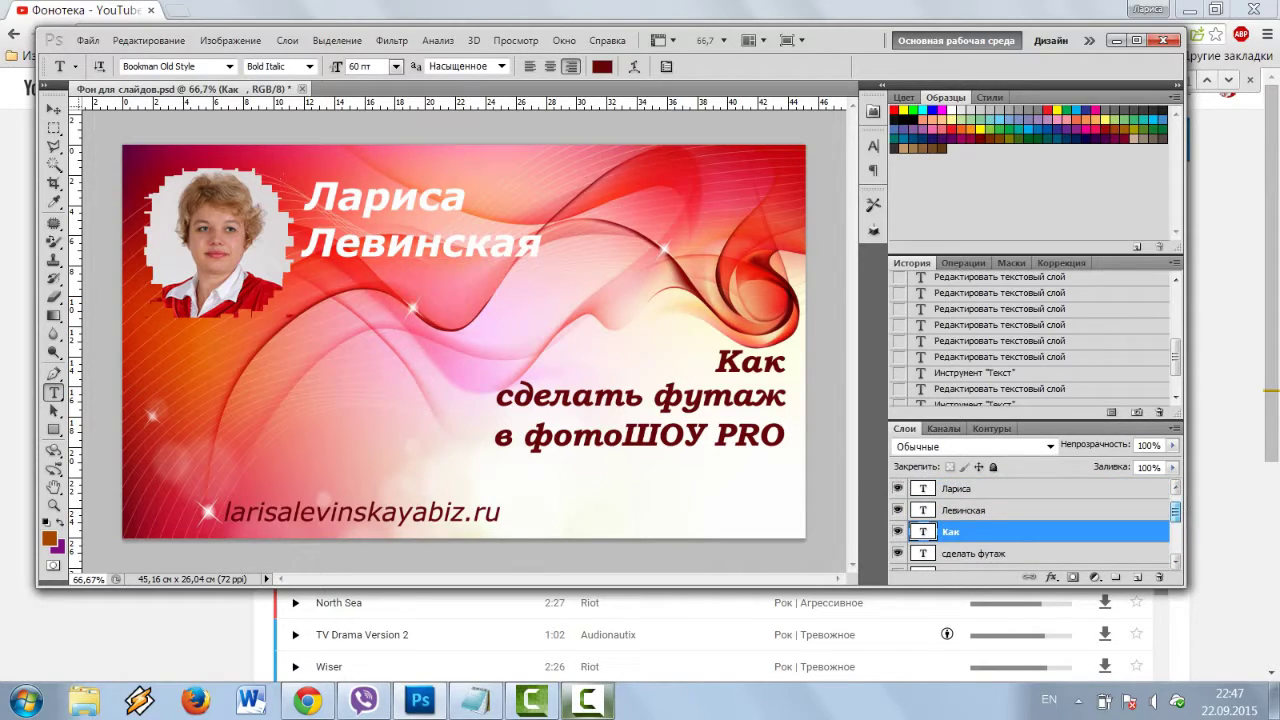
{"action": "left_click", "coordinate": [86, 42]}
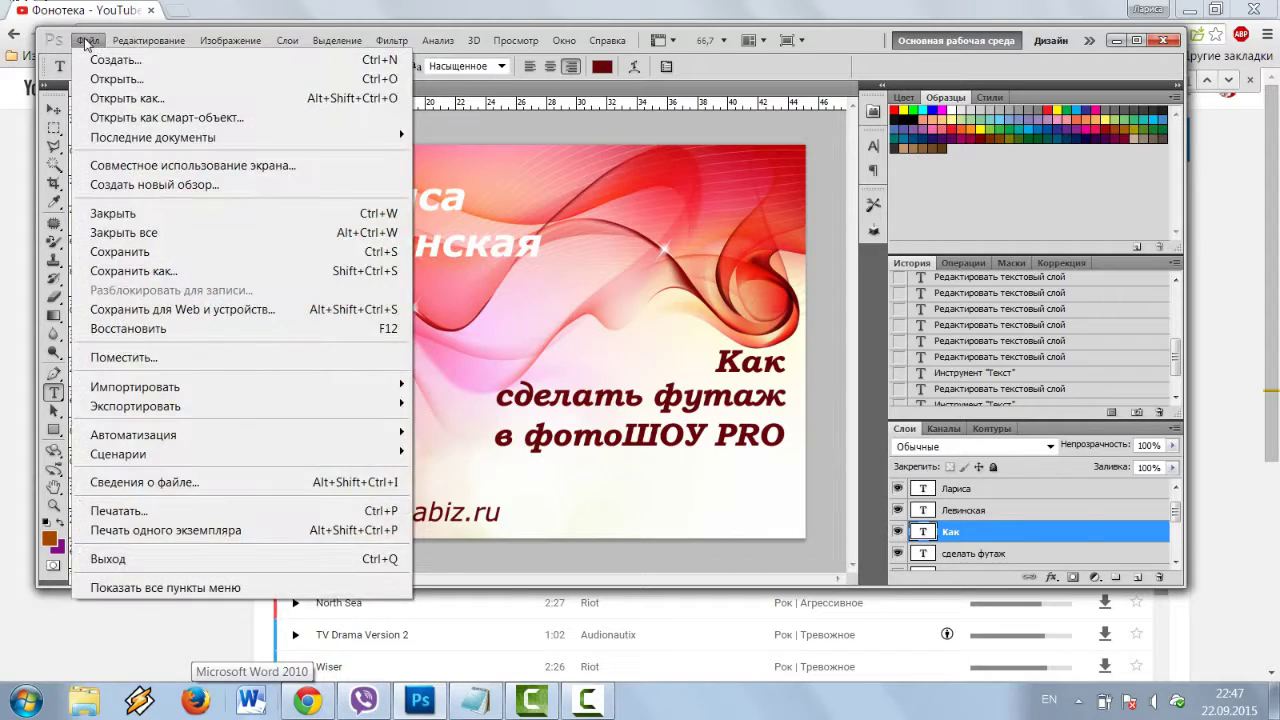
{"action": "left_click", "coordinate": [118, 271]}
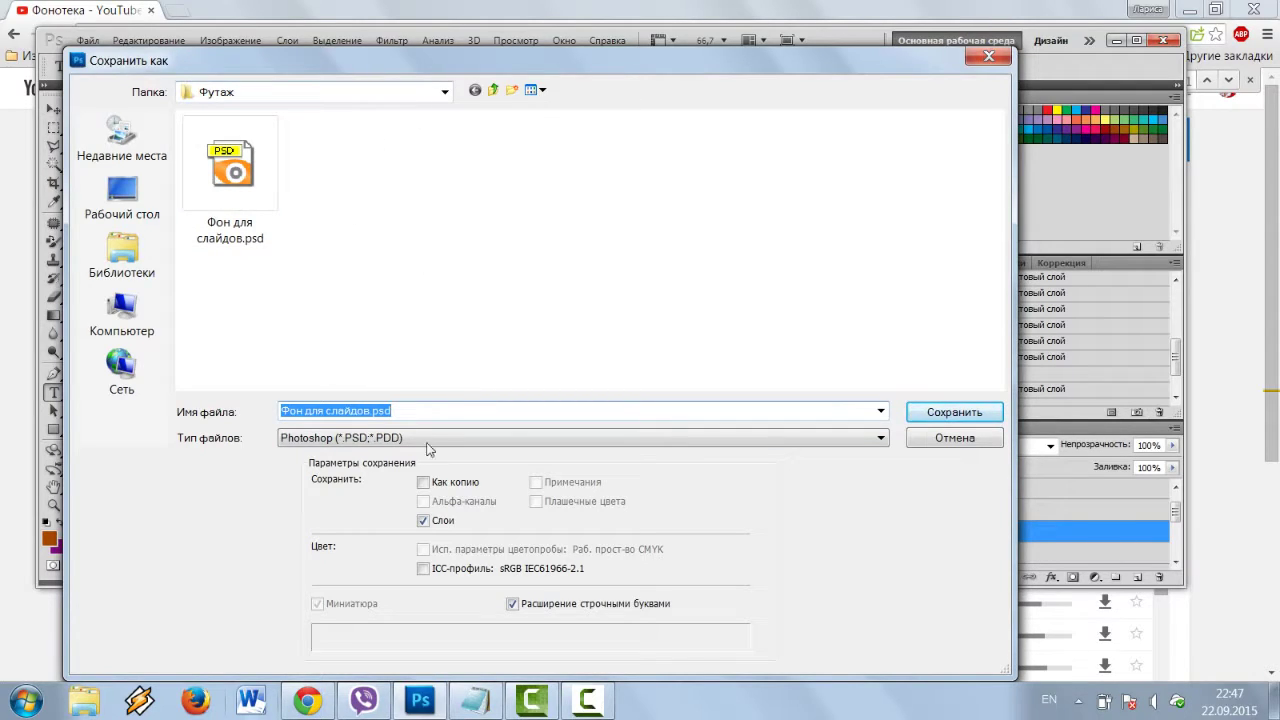
{"action": "left_click", "coordinate": [882, 438]}
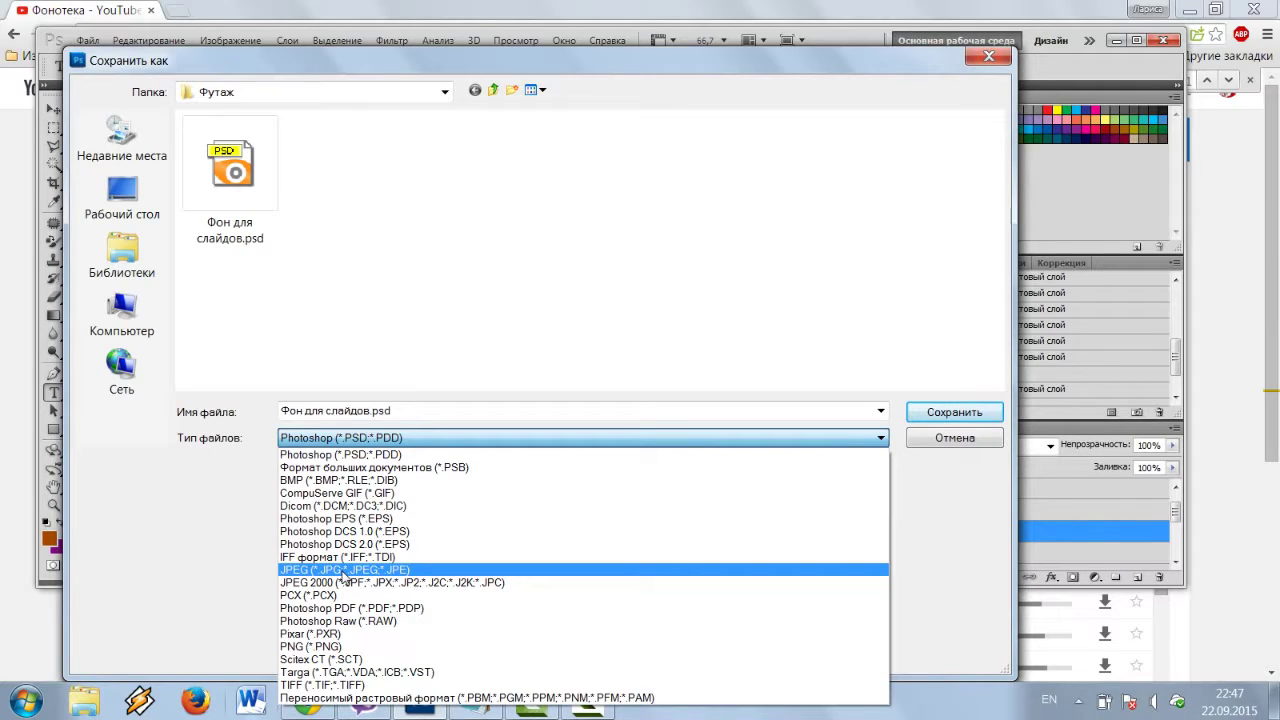
{"action": "left_click", "coordinate": [343, 570]}
Step: Name the JPEG copy "Слайд 3" and save it with the offered JPEG options
{"action": "left_click", "coordinate": [366, 411]}
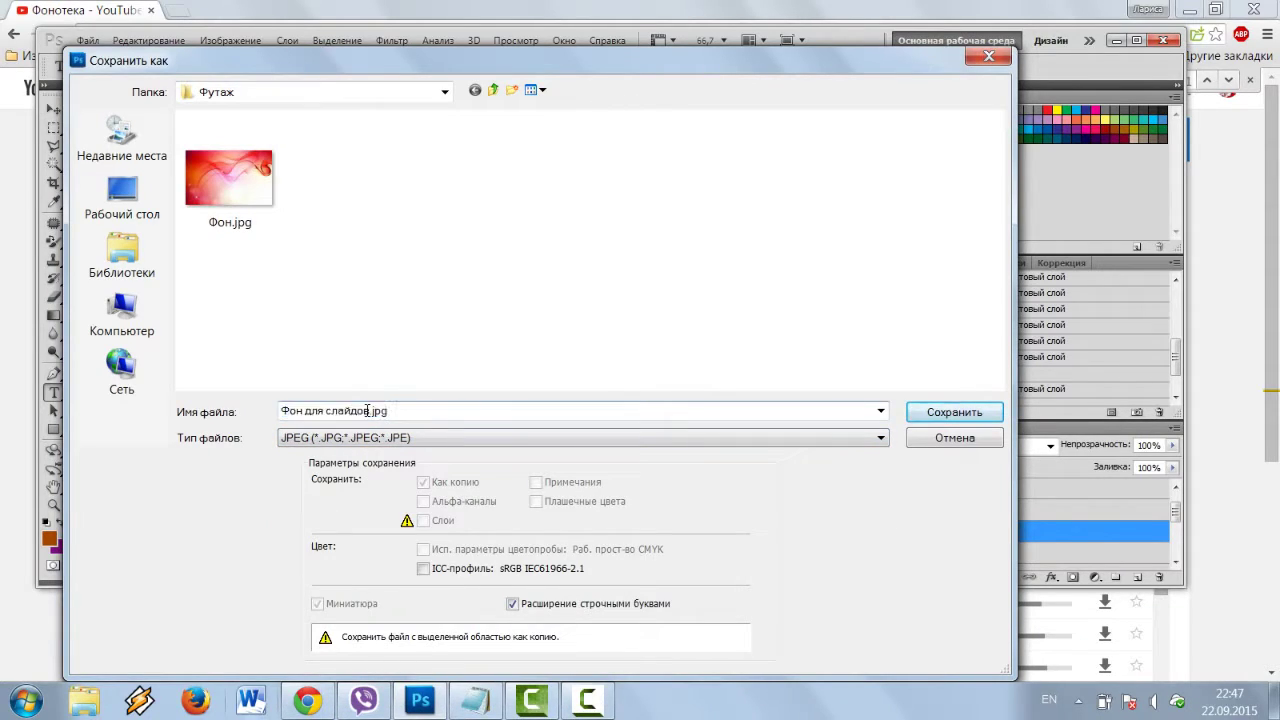
{"action": "left_click_drag", "start_coordinate": [366, 411], "coordinate": [279, 412]}
{"action": "type", "text": "cKFQ"}
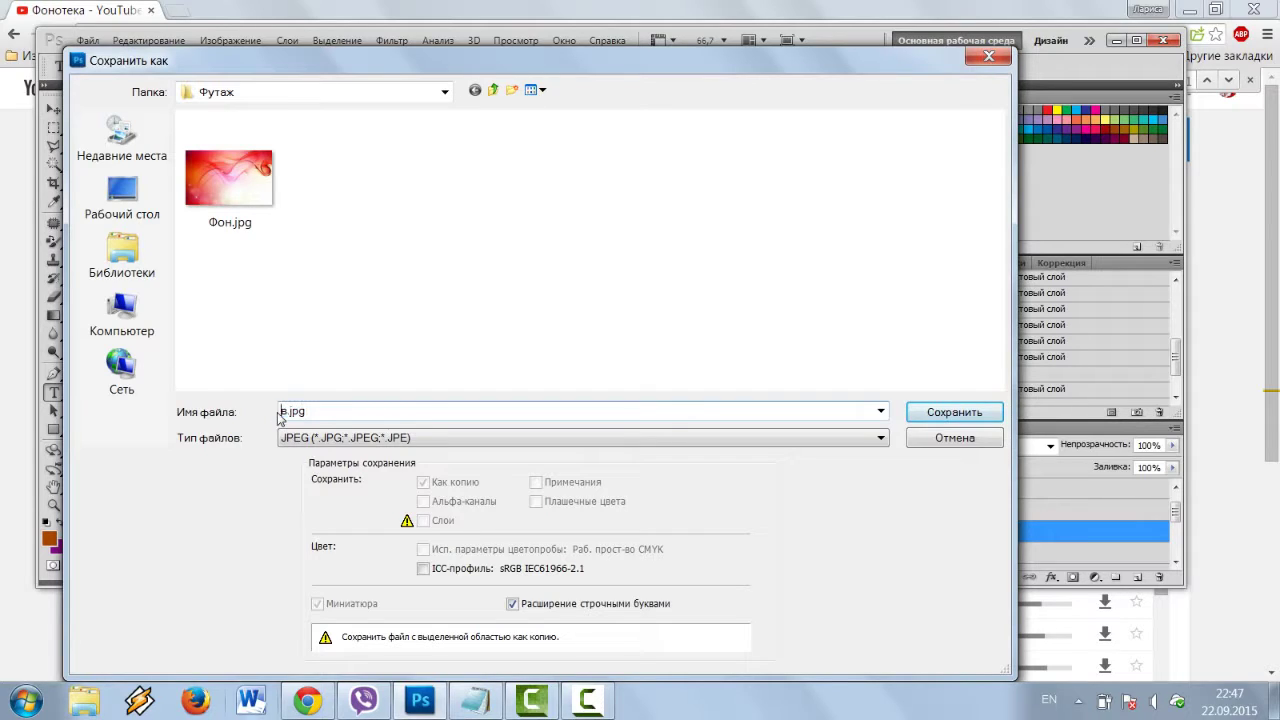
{"action": "key", "text": "BackSpace"}
{"action": "key", "text": "BackSpace"}
{"action": "key", "text": "BackSpace"}
{"action": "key", "text": "BackSpace"}
{"action": "key", "text": "Delete"}
{"action": "key", "text": "alt+shift"}
{"action": "type", "text": "Слайд 3"}
{"action": "left_click", "coordinate": [966, 414]}
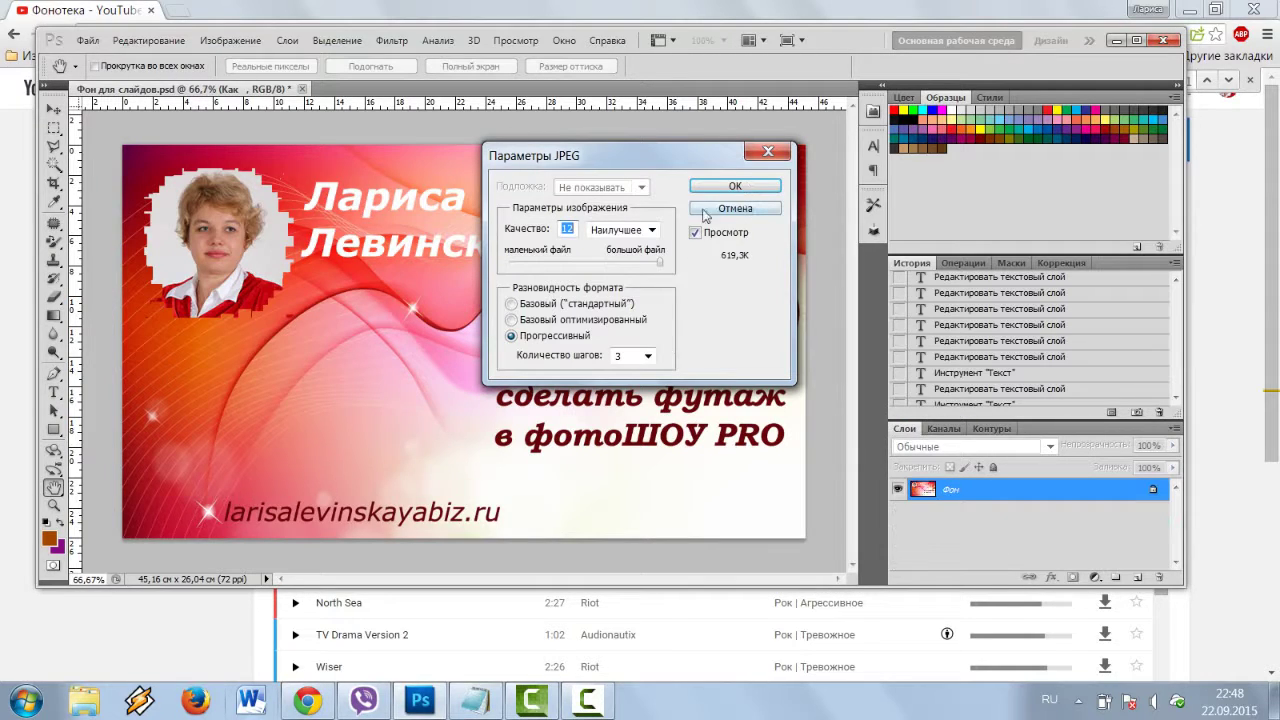
{"action": "left_click", "coordinate": [762, 186]}
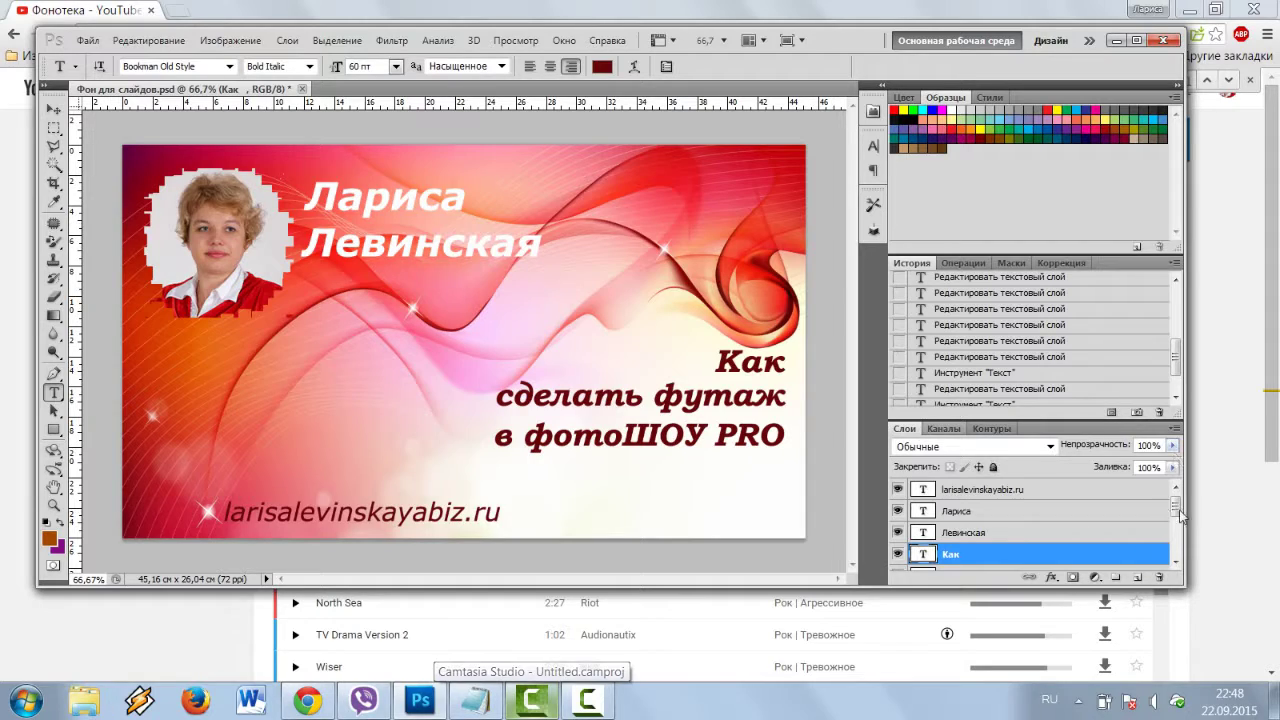
Step: Hide the three title text layers "Как", "сделать футаж" and "в фотоШОУ PRO"
{"action": "scroll", "coordinate": [1178, 513], "scroll_direction": "down", "scroll_amount": 1}
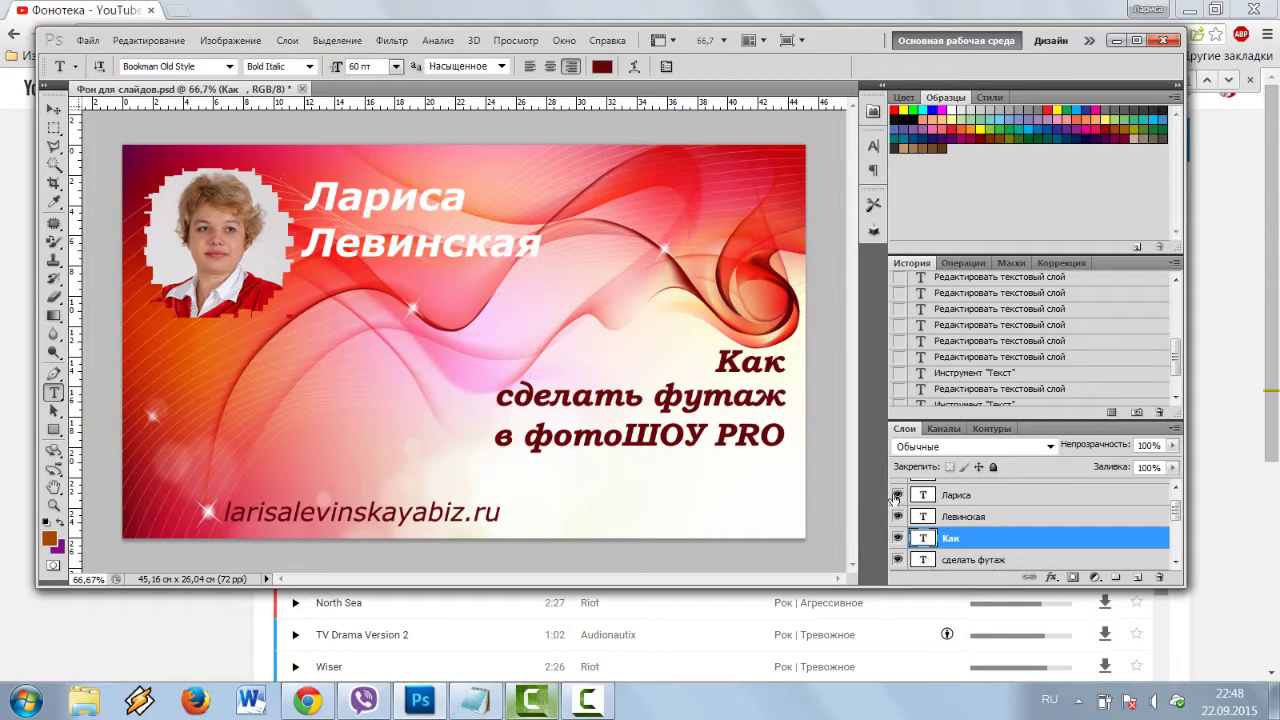
{"action": "left_click", "coordinate": [897, 538]}
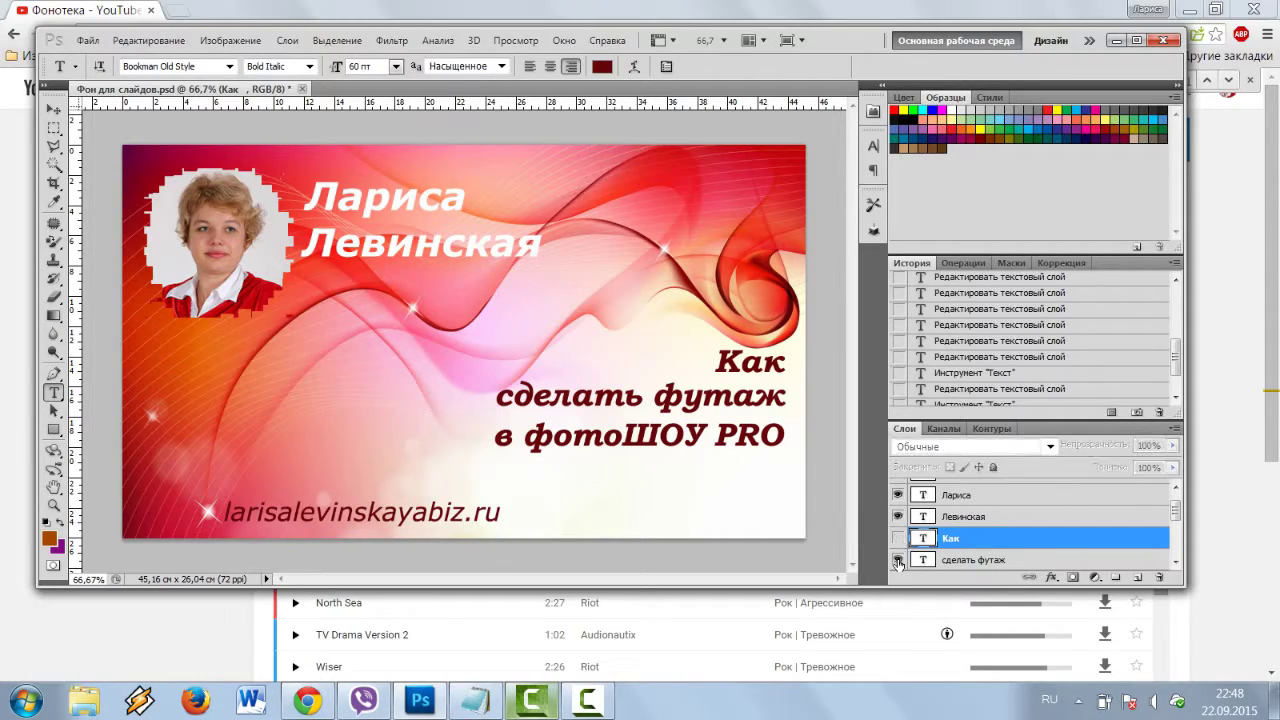
{"action": "left_click", "coordinate": [897, 560]}
{"action": "left_click_drag", "start_coordinate": [1177, 510], "coordinate": [1178, 520]}
{"action": "left_click", "coordinate": [898, 545]}
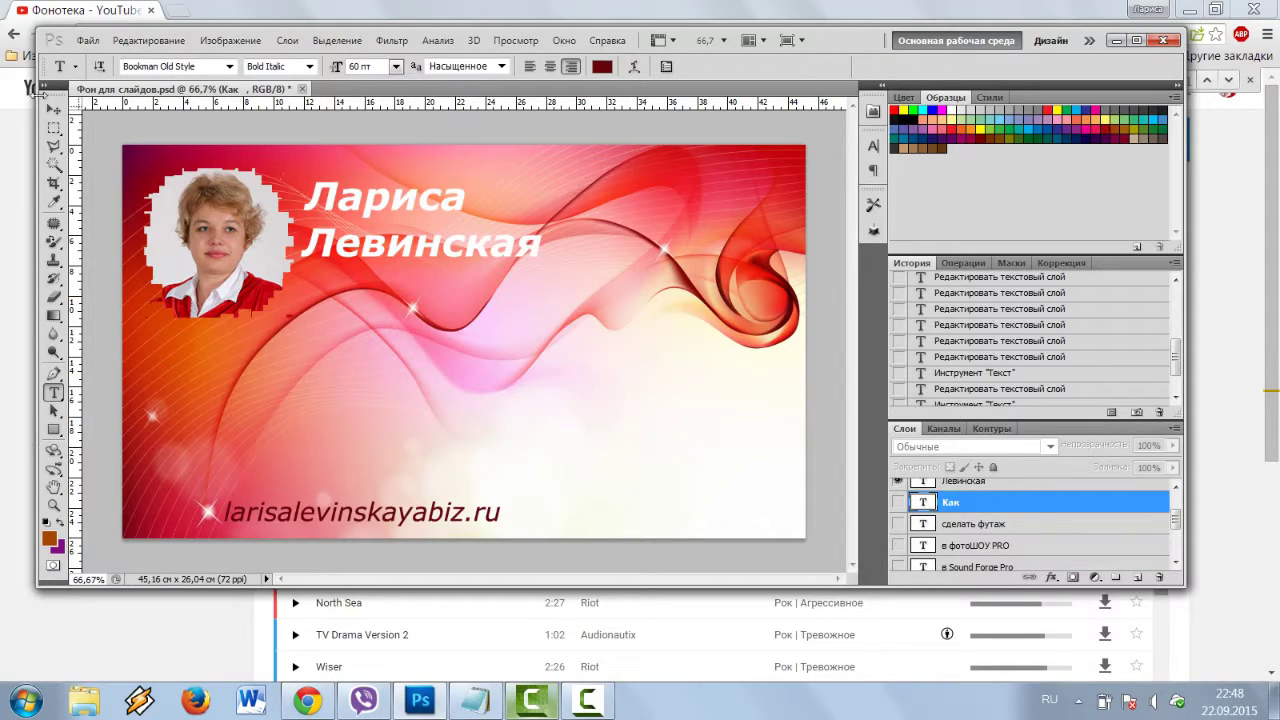
Step: Save the slide without the title text as a JPEG copy named "Слайд 2", accepting the offered JPEG options
{"action": "left_click", "coordinate": [87, 40]}
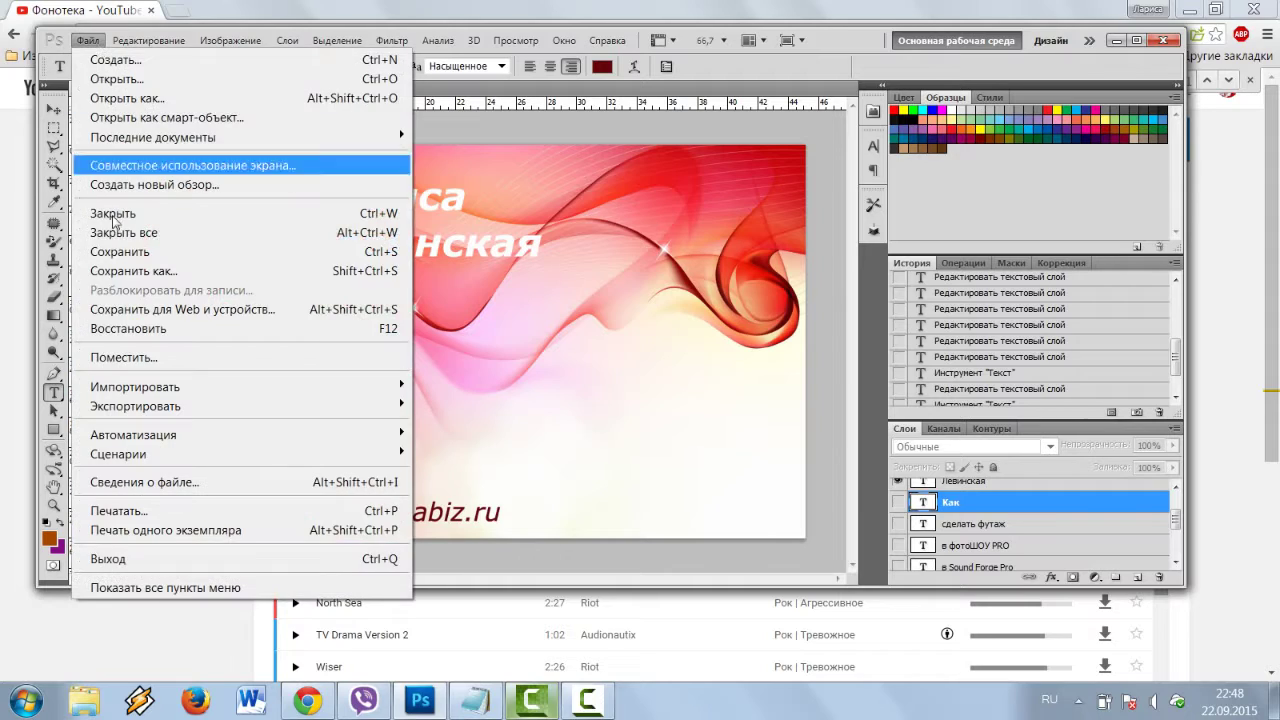
{"action": "left_click", "coordinate": [128, 274]}
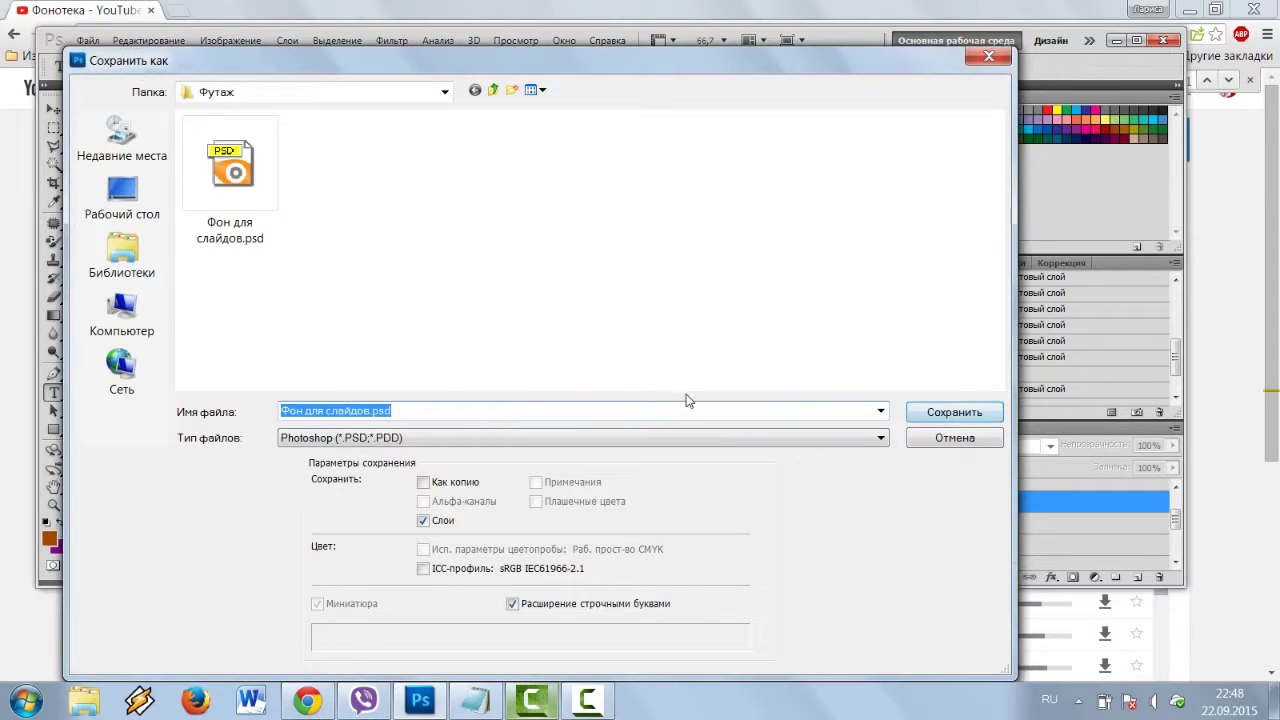
{"action": "left_click", "coordinate": [881, 440]}
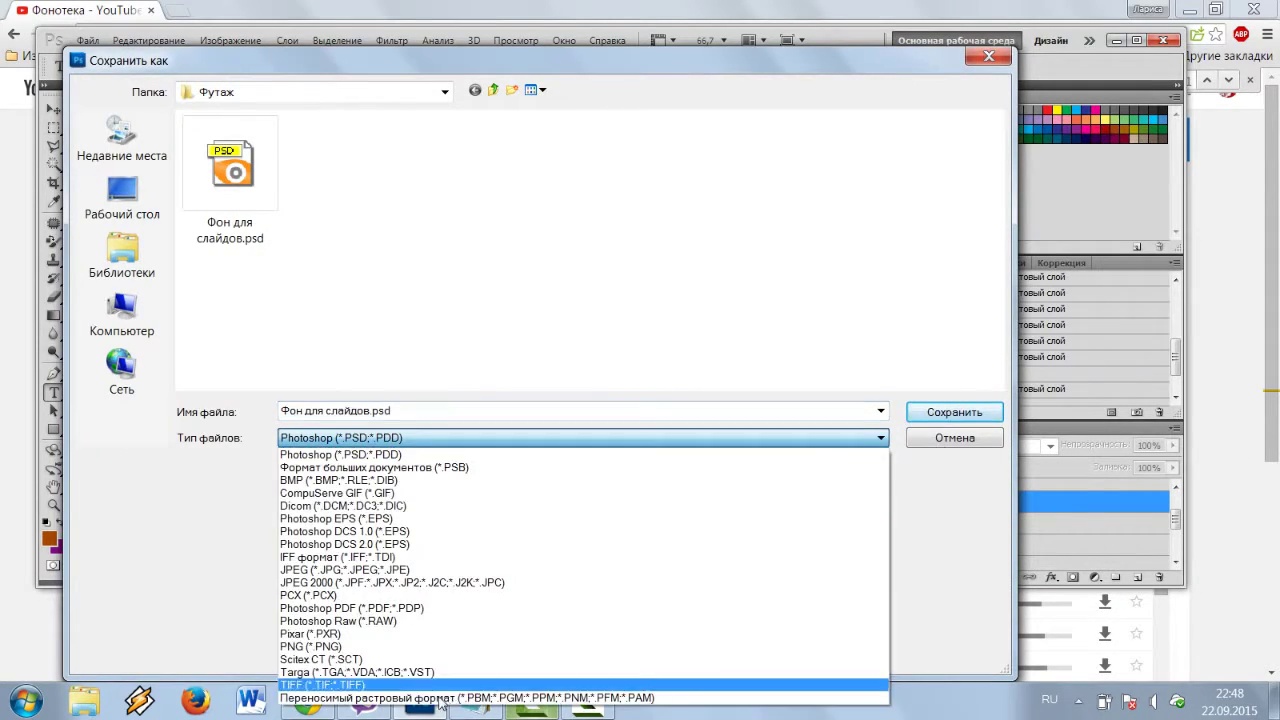
{"action": "left_click", "coordinate": [364, 572]}
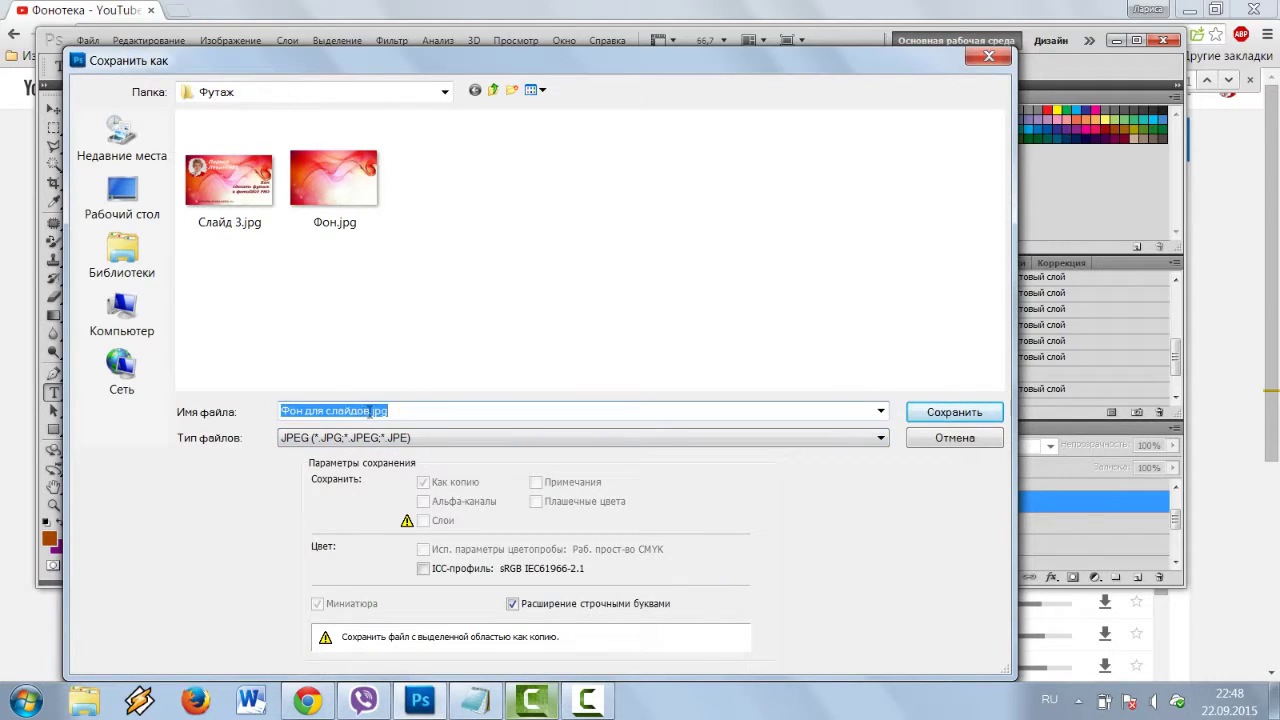
{"action": "left_click_drag", "start_coordinate": [371, 410], "coordinate": [280, 410]}
{"action": "type", "text": "Сл"}
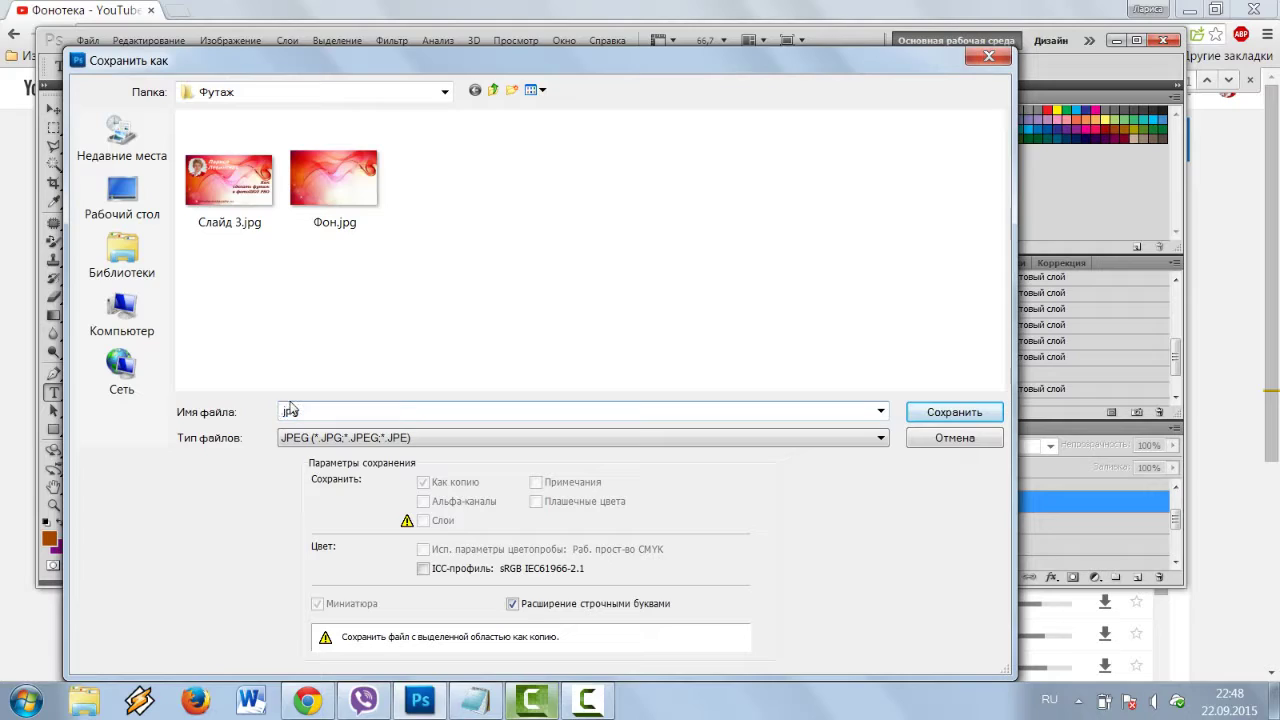
{"action": "type", "text": "айд 2"}
{"action": "left_click", "coordinate": [916, 417]}
{"action": "left_click", "coordinate": [748, 186]}
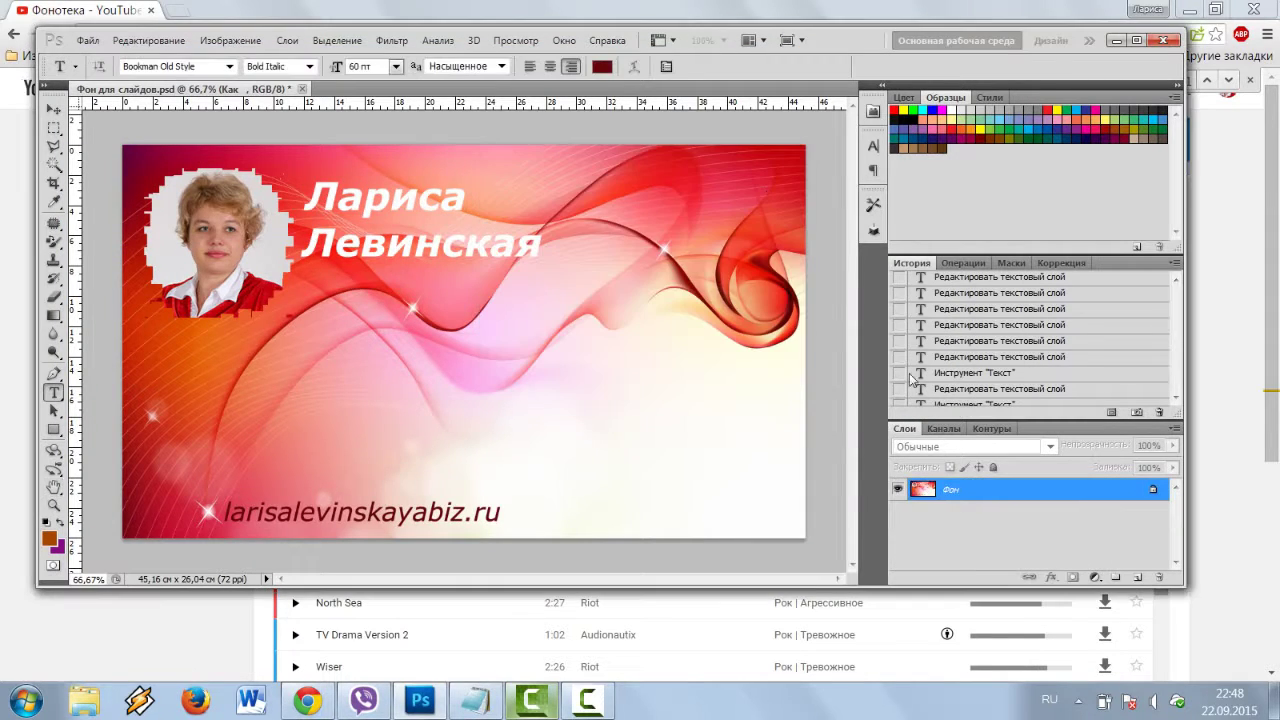
{"action": "key", "text": "ctrl+z"}
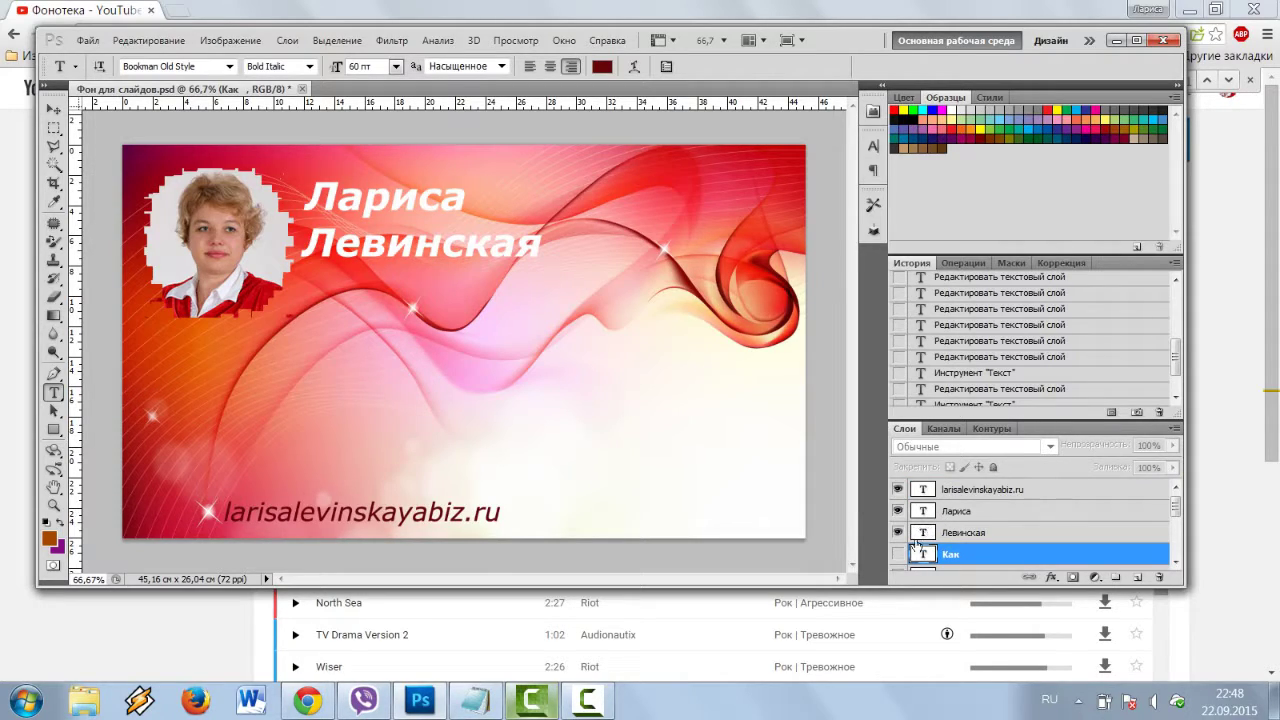
Step: Hide the website address text layer and start saving a copy of the slide in JPEG format
{"action": "left_click", "coordinate": [898, 489]}
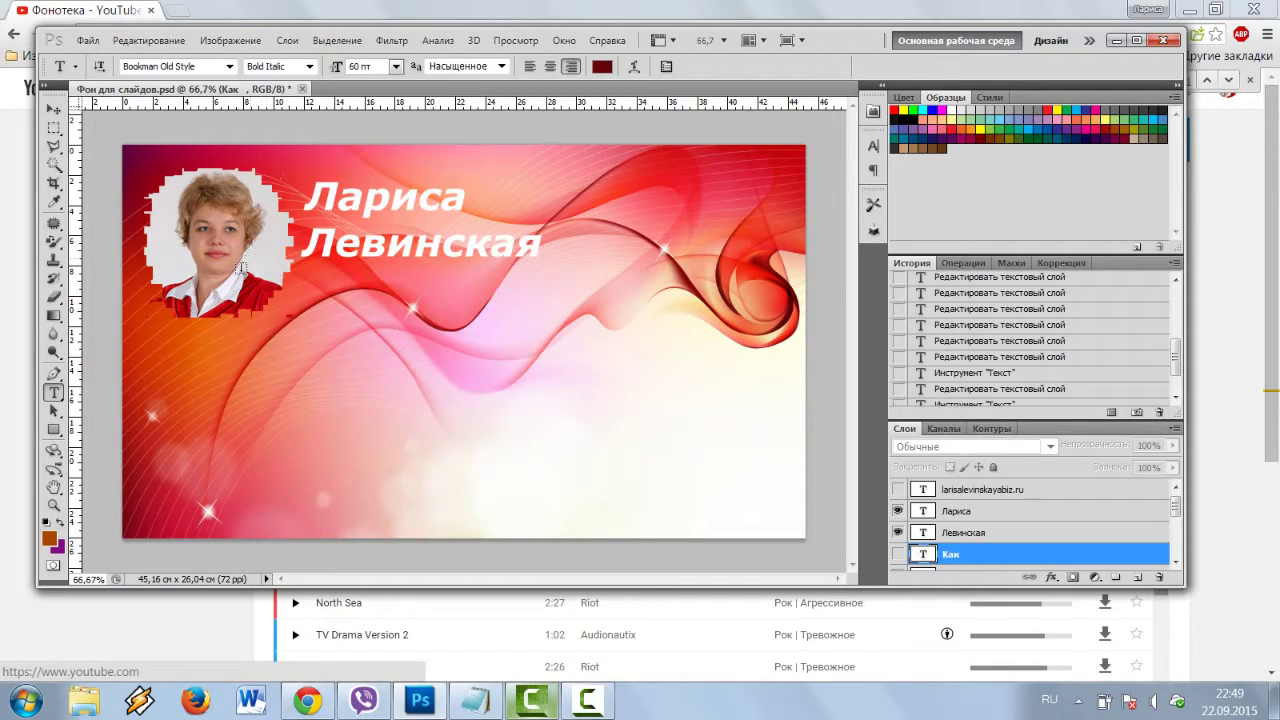
{"action": "left_click", "coordinate": [88, 41]}
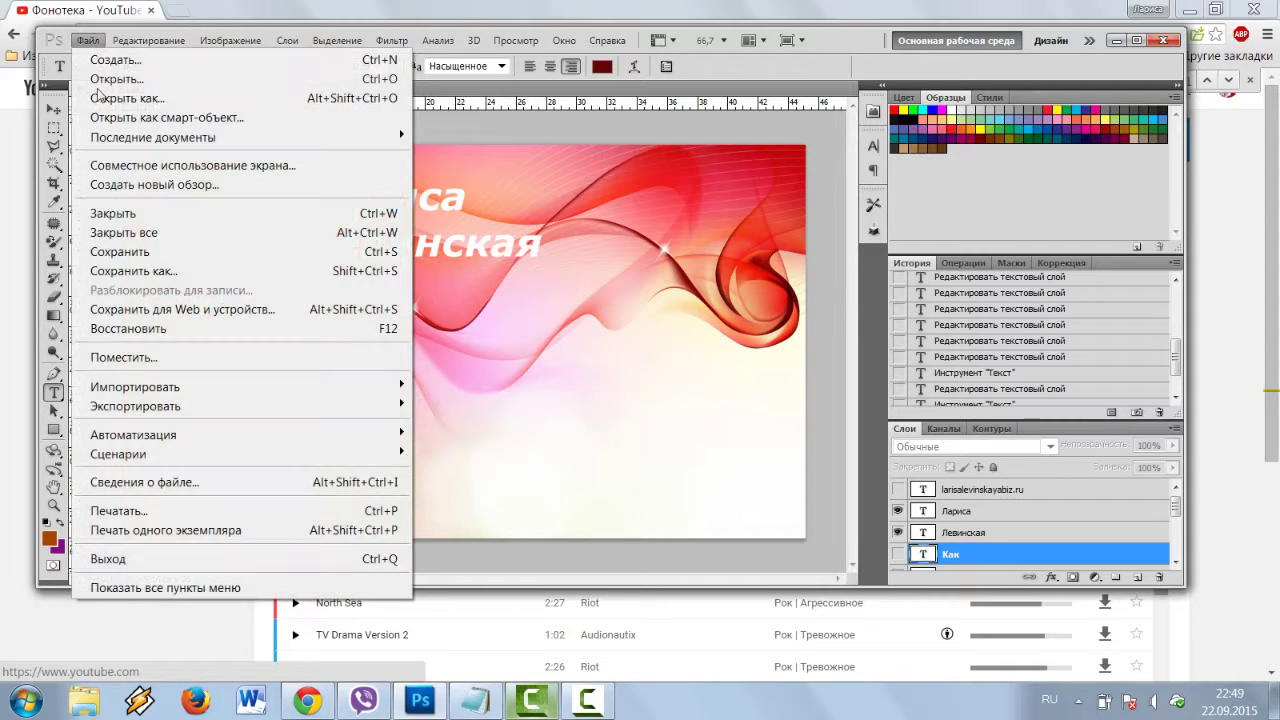
{"action": "left_click", "coordinate": [140, 277]}
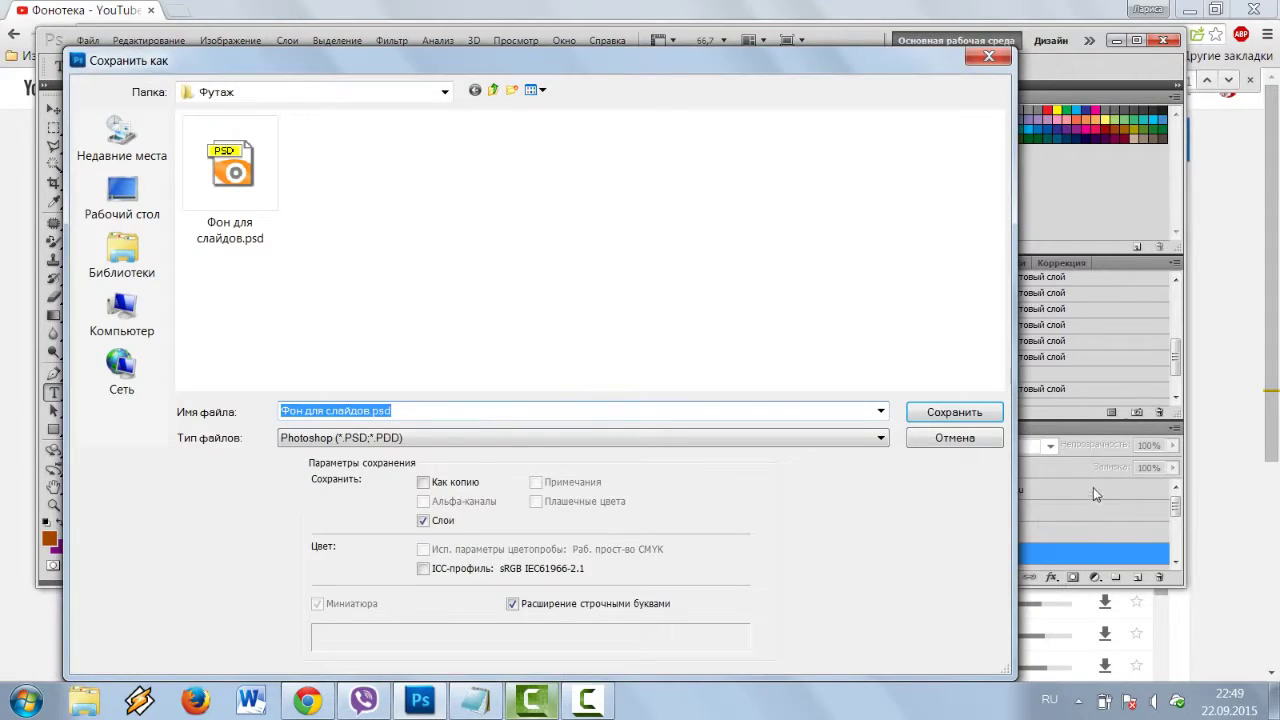
{"action": "left_click", "coordinate": [881, 444]}
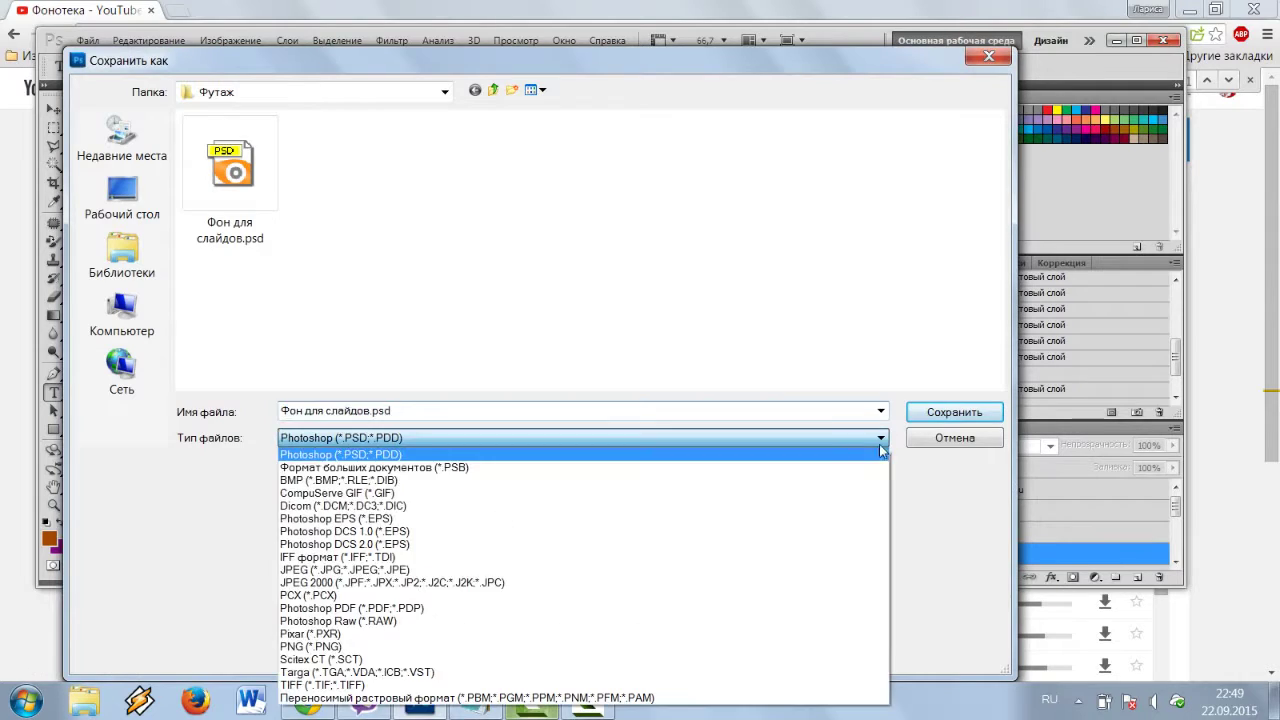
{"action": "left_click", "coordinate": [338, 569]}
Step: Name the JPEG copy "Слайд 1" and save it with the offered JPEG options
{"action": "left_click", "coordinate": [370, 413]}
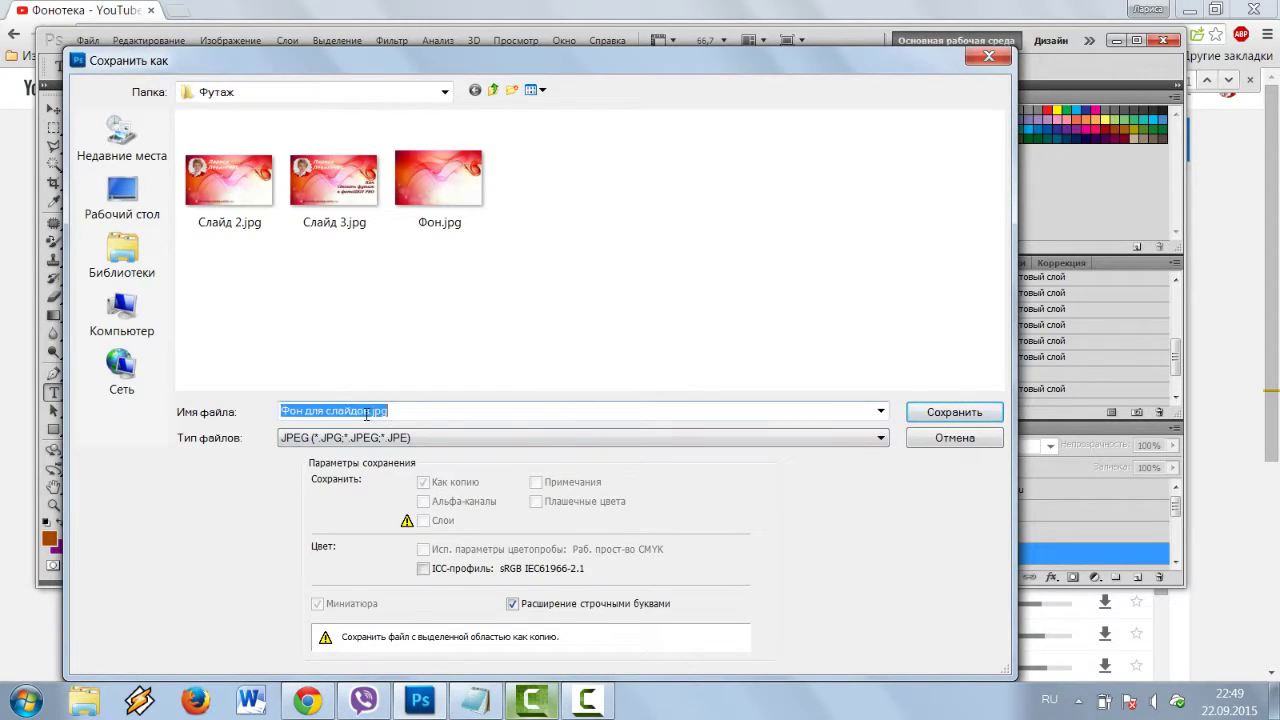
{"action": "left_click", "coordinate": [365, 413]}
{"action": "left_click_drag", "start_coordinate": [367, 411], "coordinate": [176, 396]}
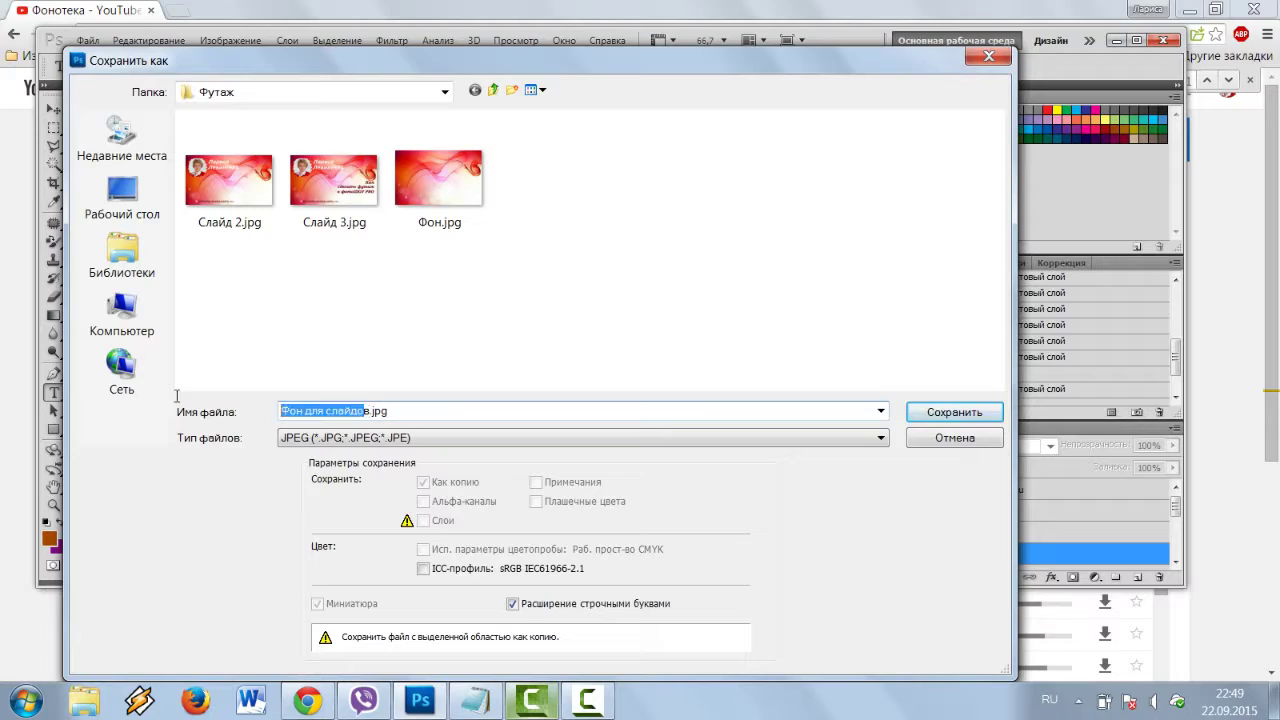
{"action": "key", "text": "BackSpace"}
{"action": "type", "text": "С"}
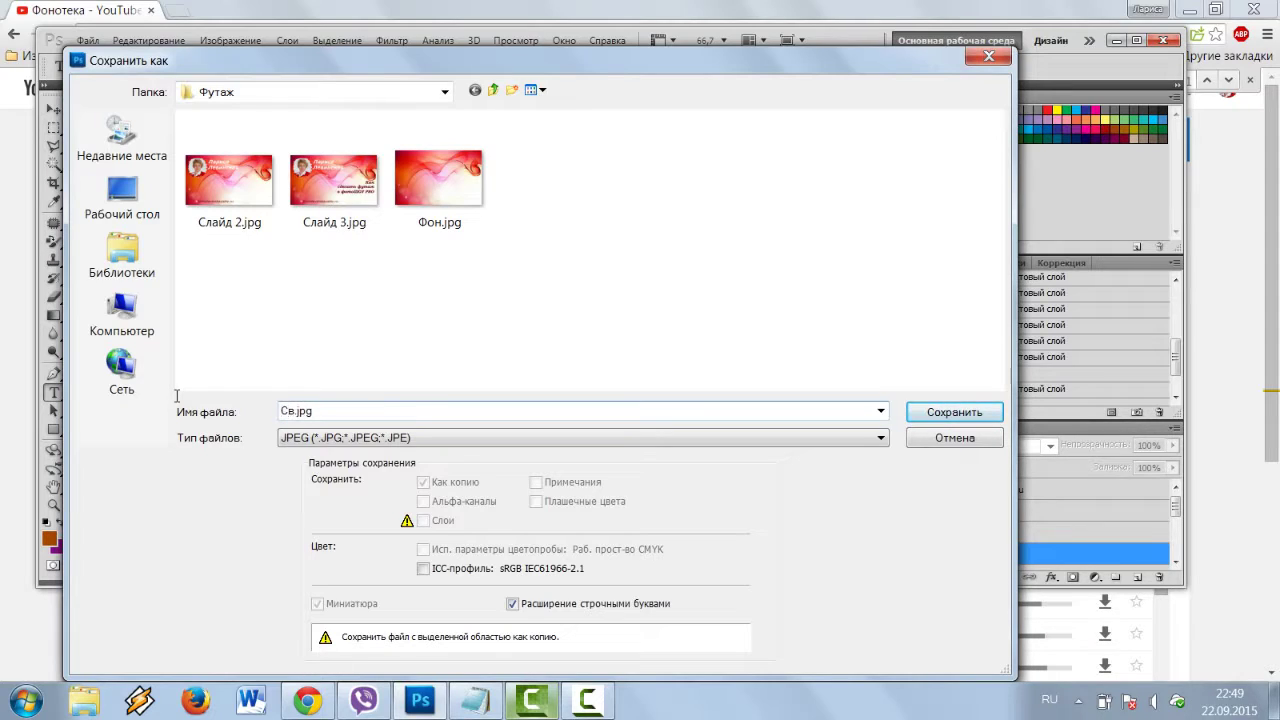
{"action": "type", "text": "лайд"}
{"action": "key", "text": "Delete"}
{"action": "type", "text": "1"}
{"action": "left_click", "coordinate": [988, 420]}
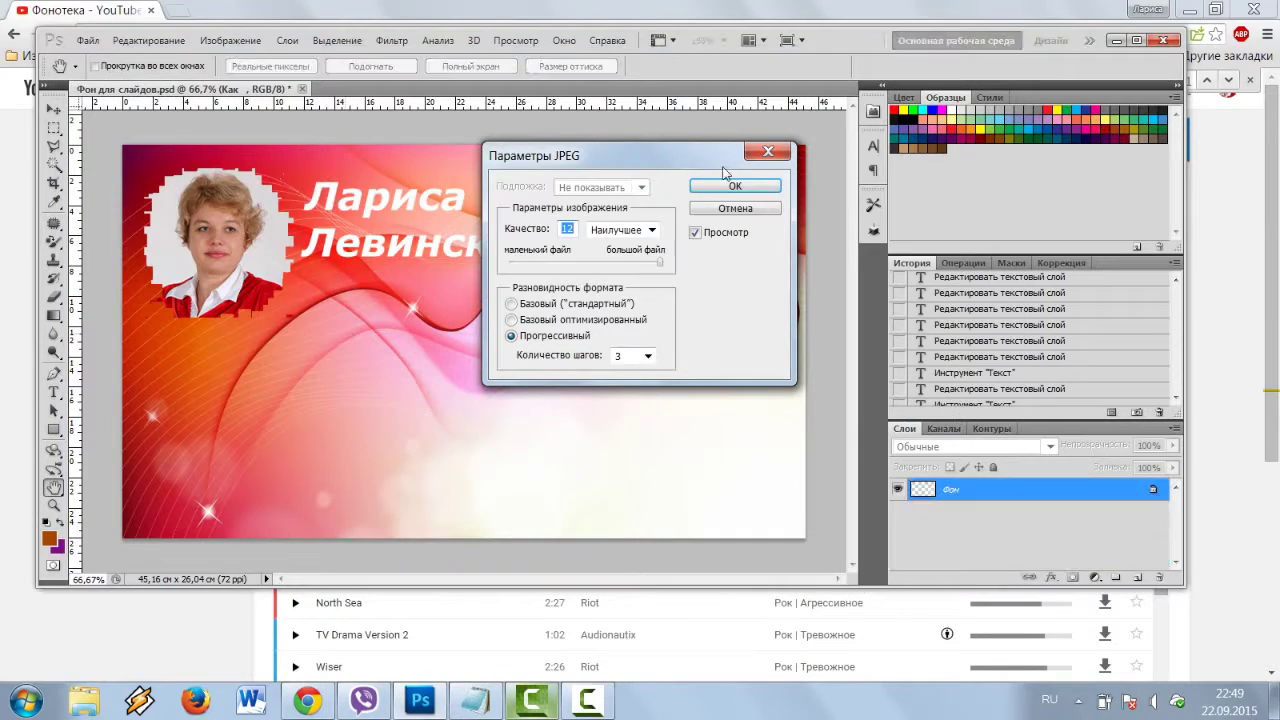
{"action": "left_click", "coordinate": [732, 186]}
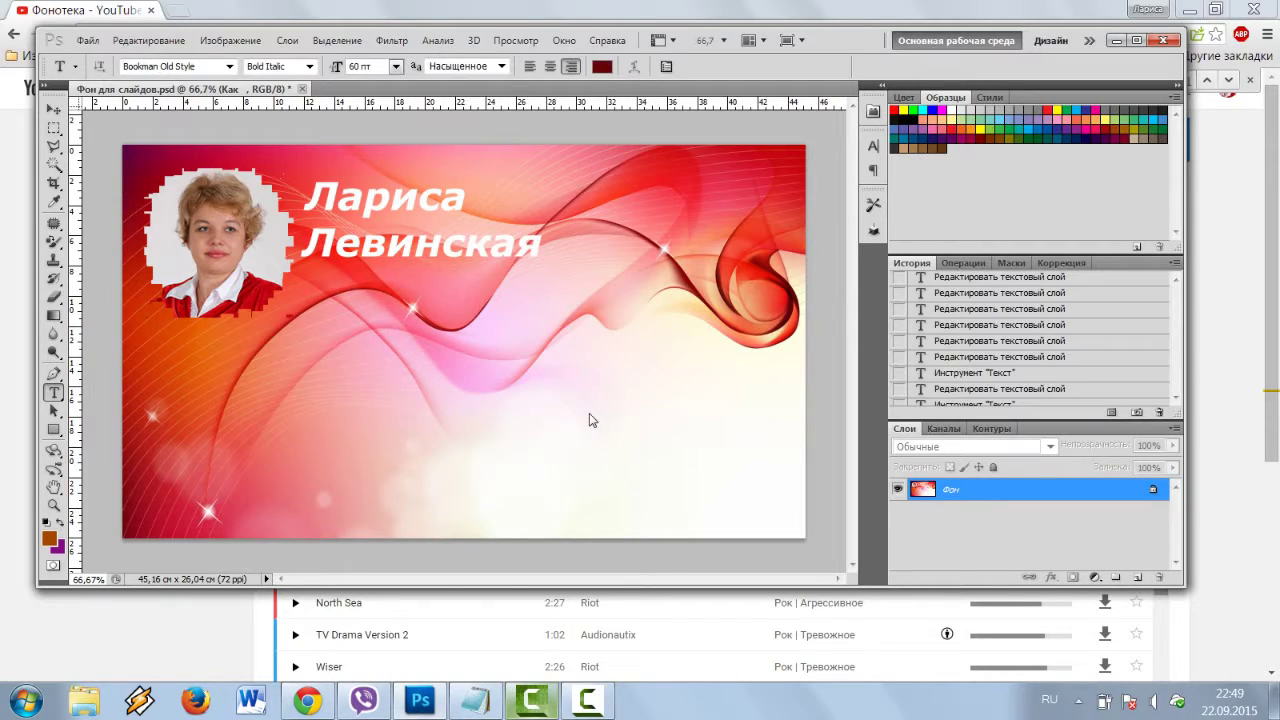
Step: Switch to Chrome and open the YouTube home page at youtube.com
{"action": "left_click", "coordinate": [305, 703]}
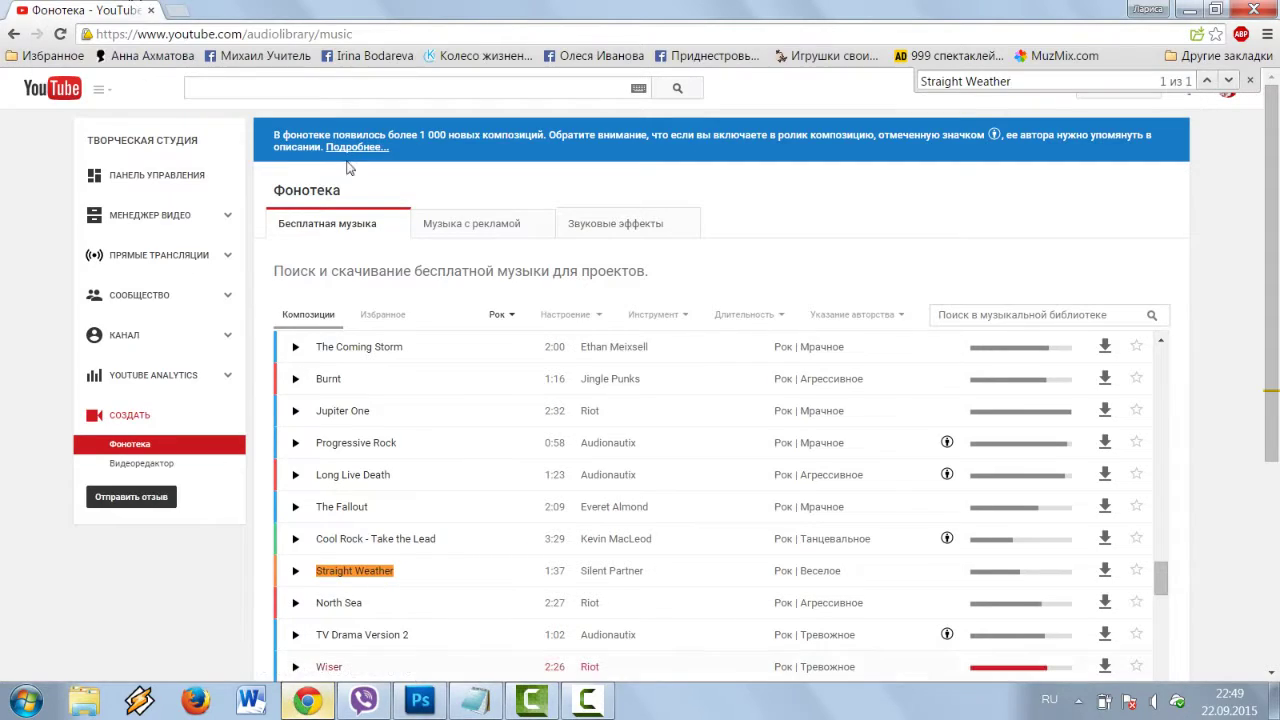
{"action": "left_click_drag", "start_coordinate": [245, 33], "coordinate": [562, 25]}
{"action": "key", "text": "BackSpace"}
{"action": "key", "text": "Return"}
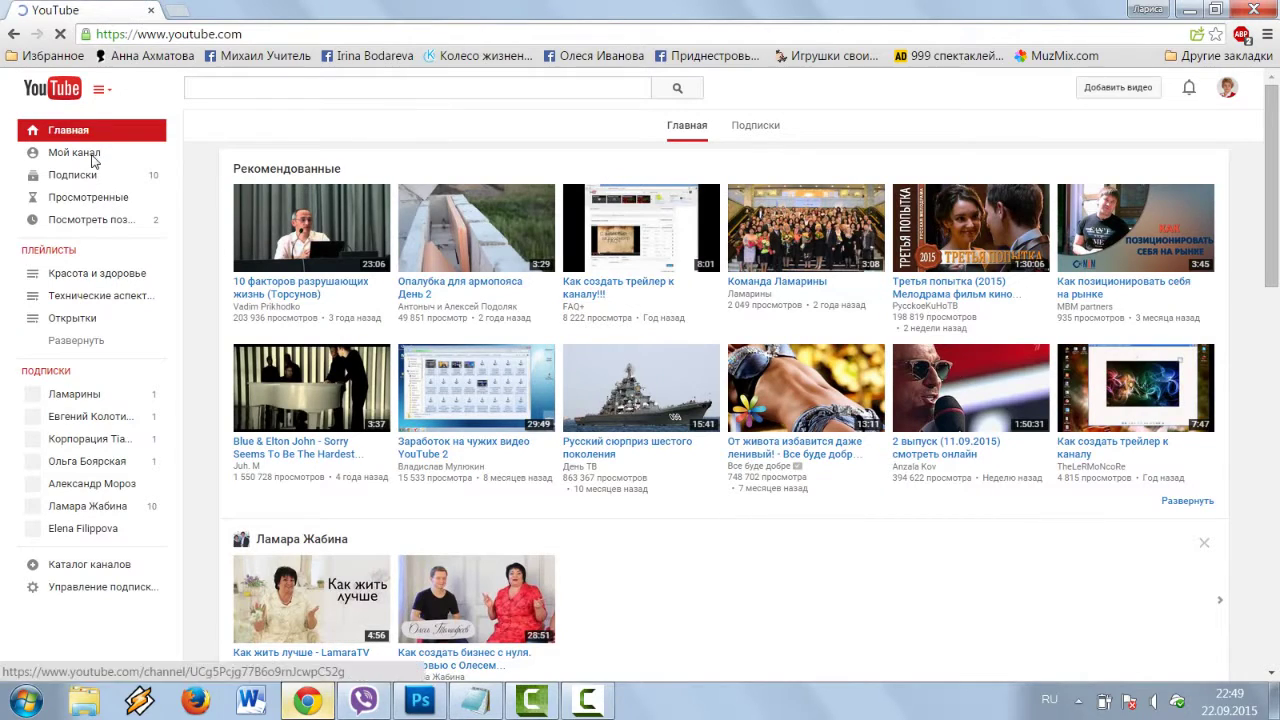
Step: Go to the own channel's video manager and open the Фонотека audio library from its creation section
{"action": "left_click", "coordinate": [96, 157]}
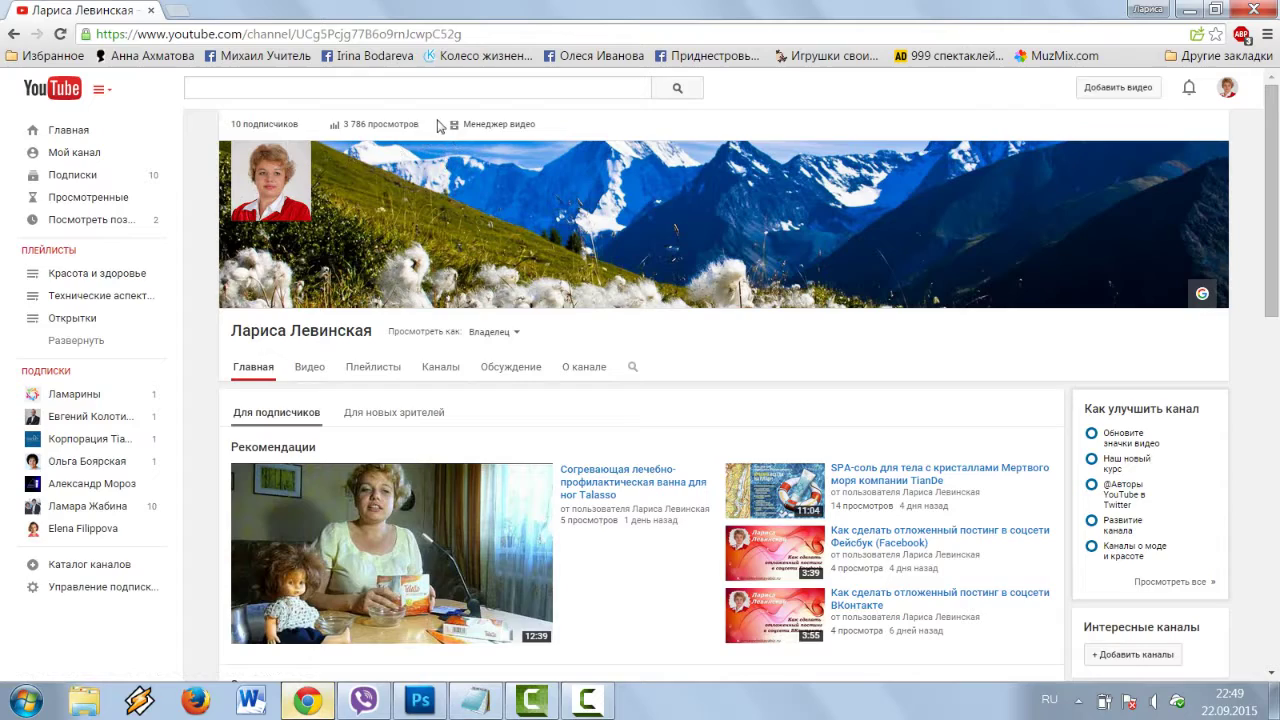
{"action": "left_click", "coordinate": [500, 125]}
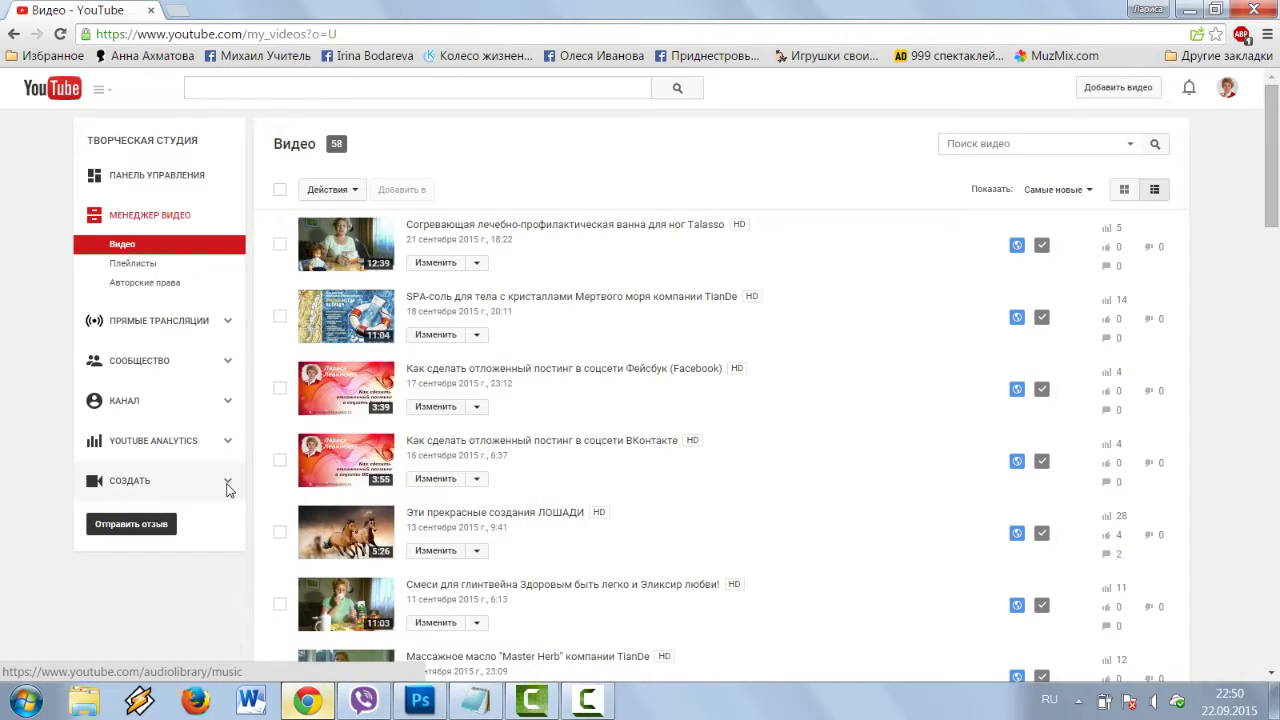
{"action": "left_click", "coordinate": [227, 487]}
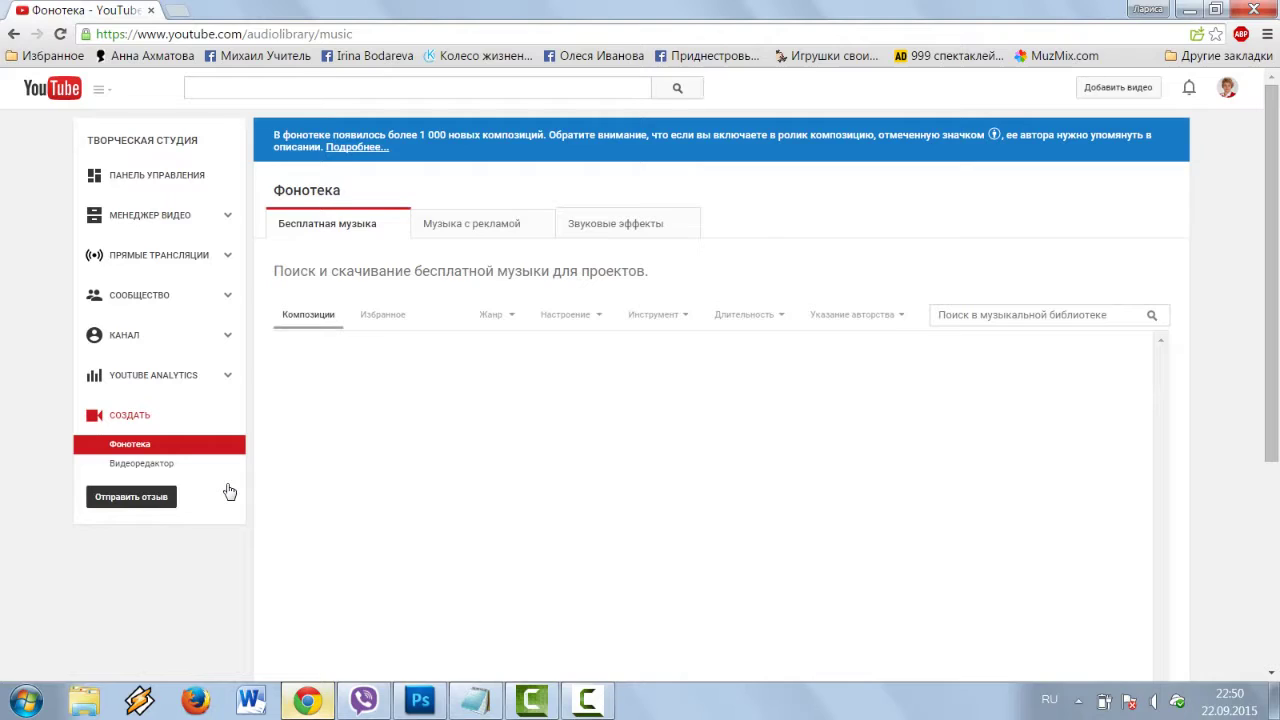
{"action": "left_click", "coordinate": [125, 449]}
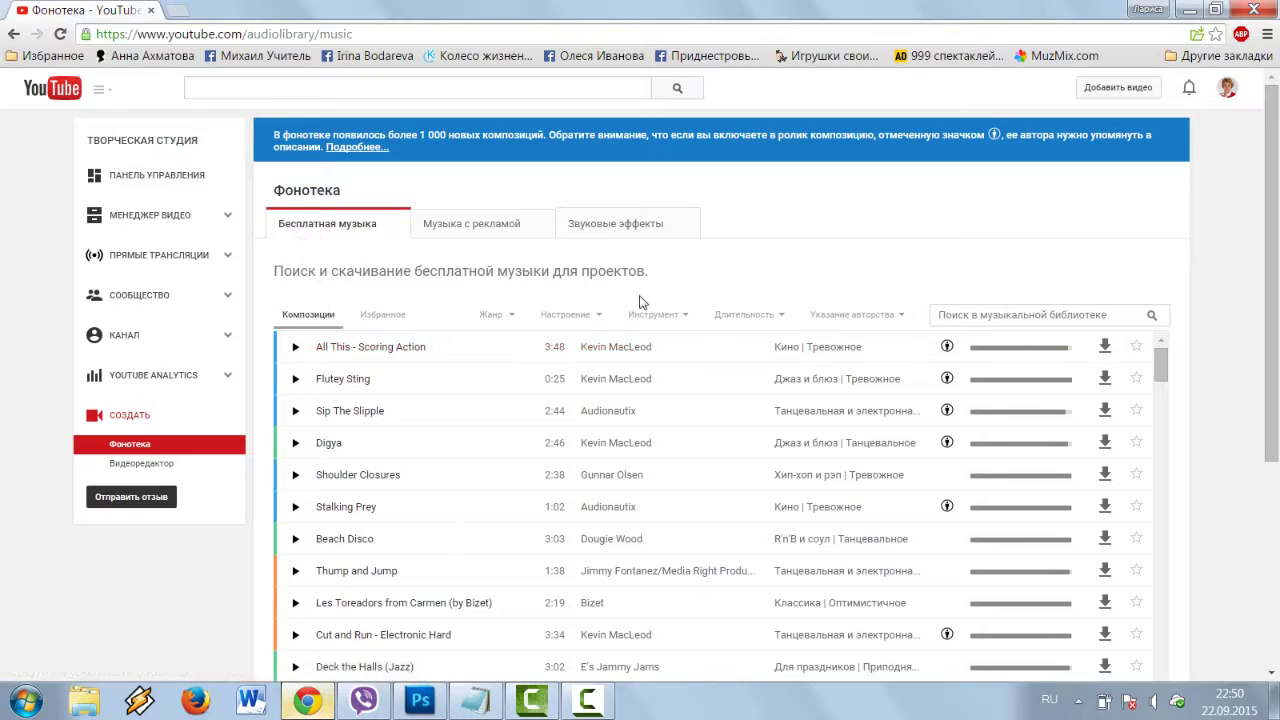
Step: Filter the free music by the genre Рок and copy the track title "Straight Weather" from the Для камтазии.txt note in Notepad
{"action": "left_click", "coordinate": [513, 327]}
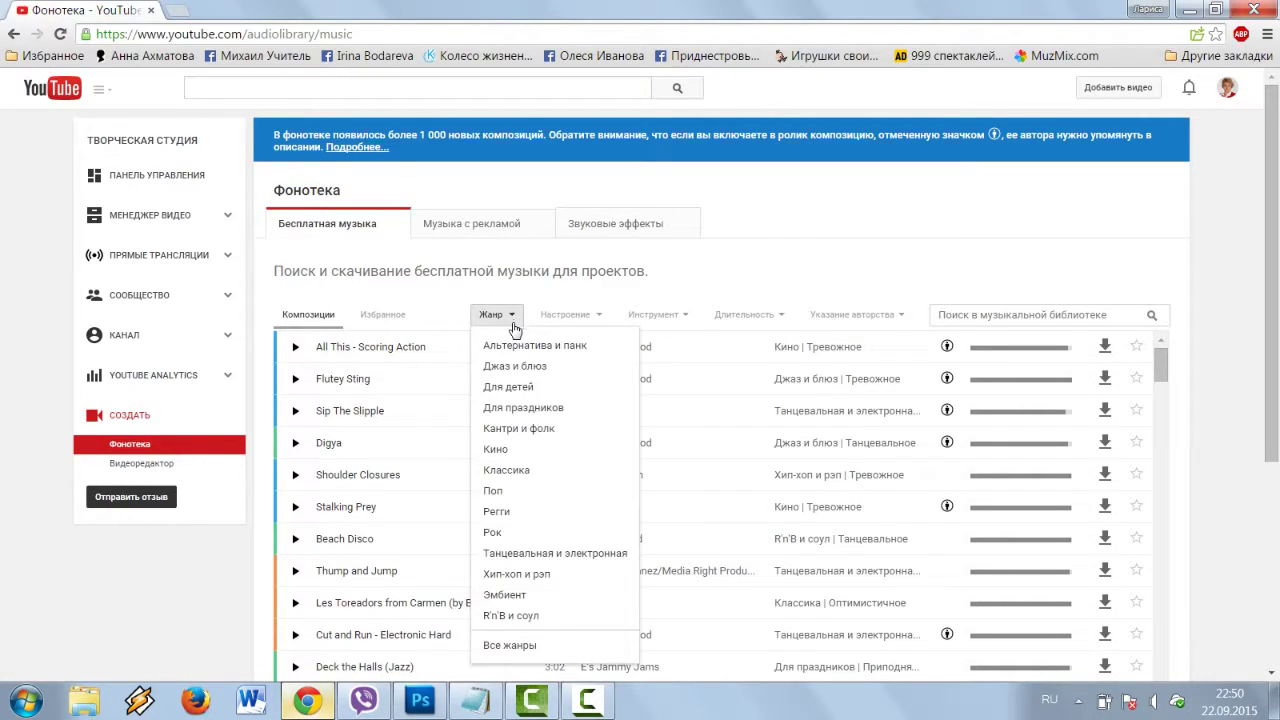
{"action": "left_click", "coordinate": [494, 533]}
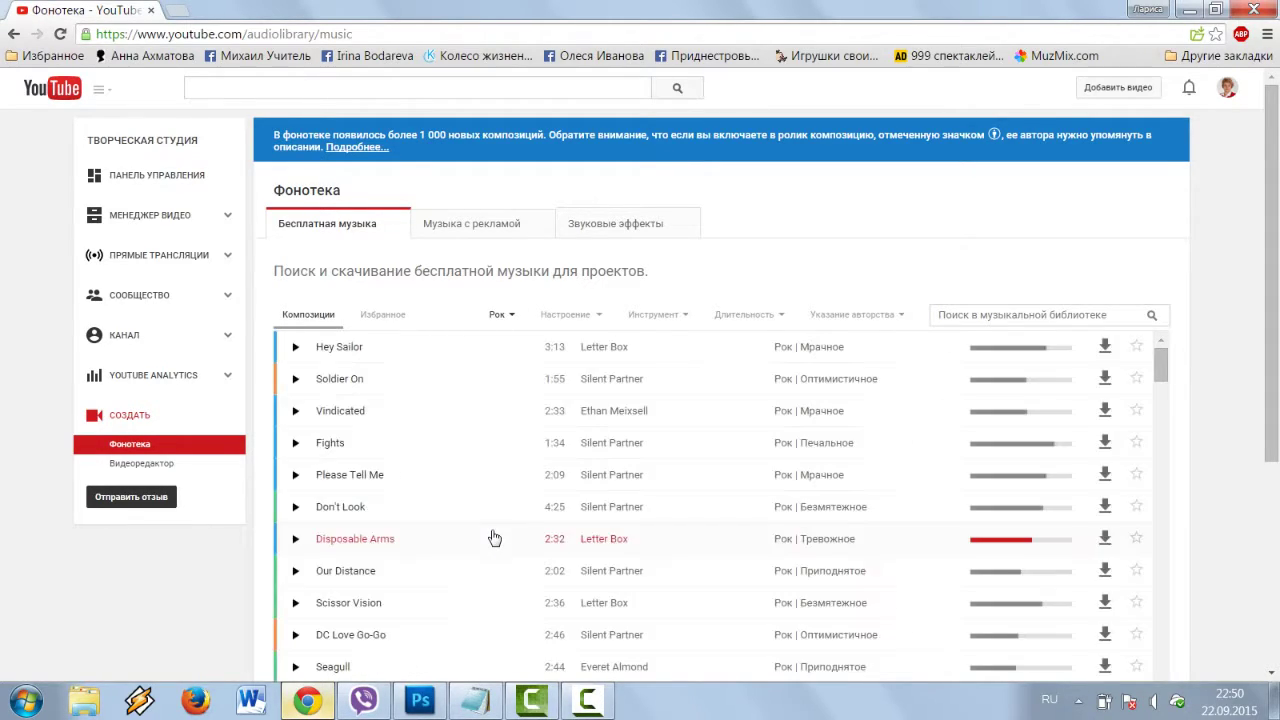
{"action": "left_click", "coordinate": [476, 702]}
{"action": "left_click_drag", "start_coordinate": [832, 334], "coordinate": [648, 310]}
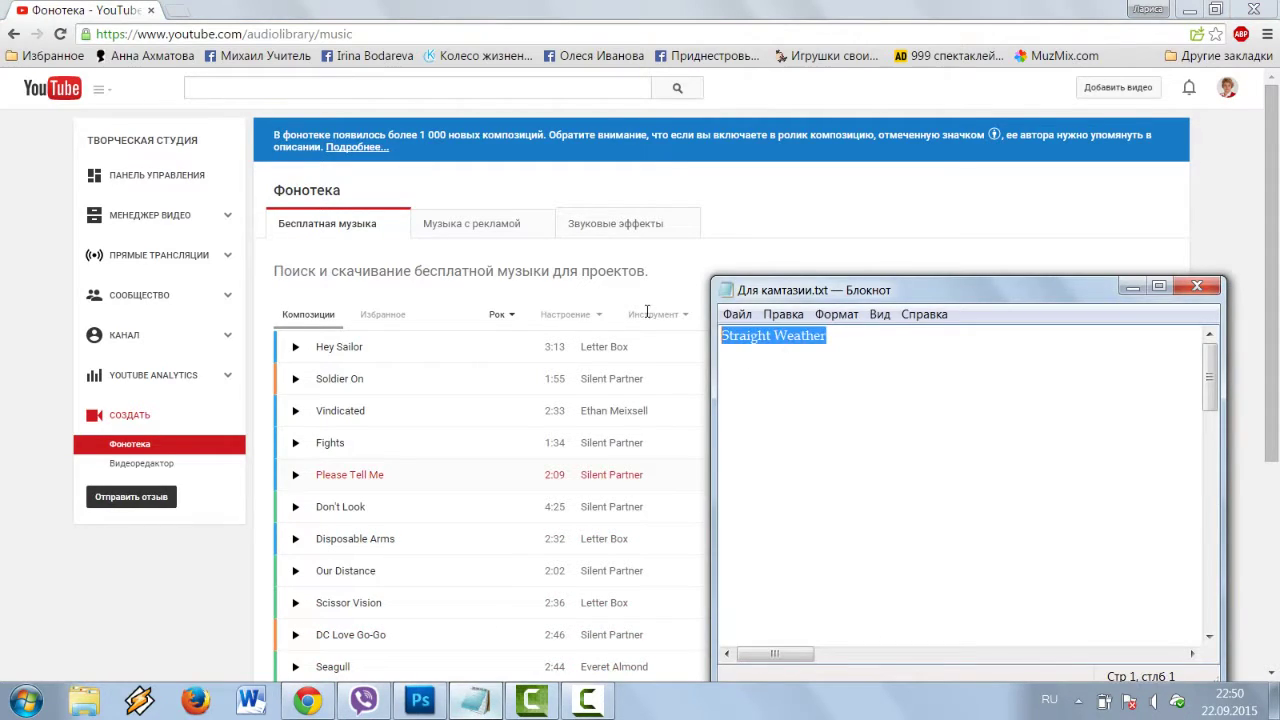
{"action": "right_click", "coordinate": [733, 336]}
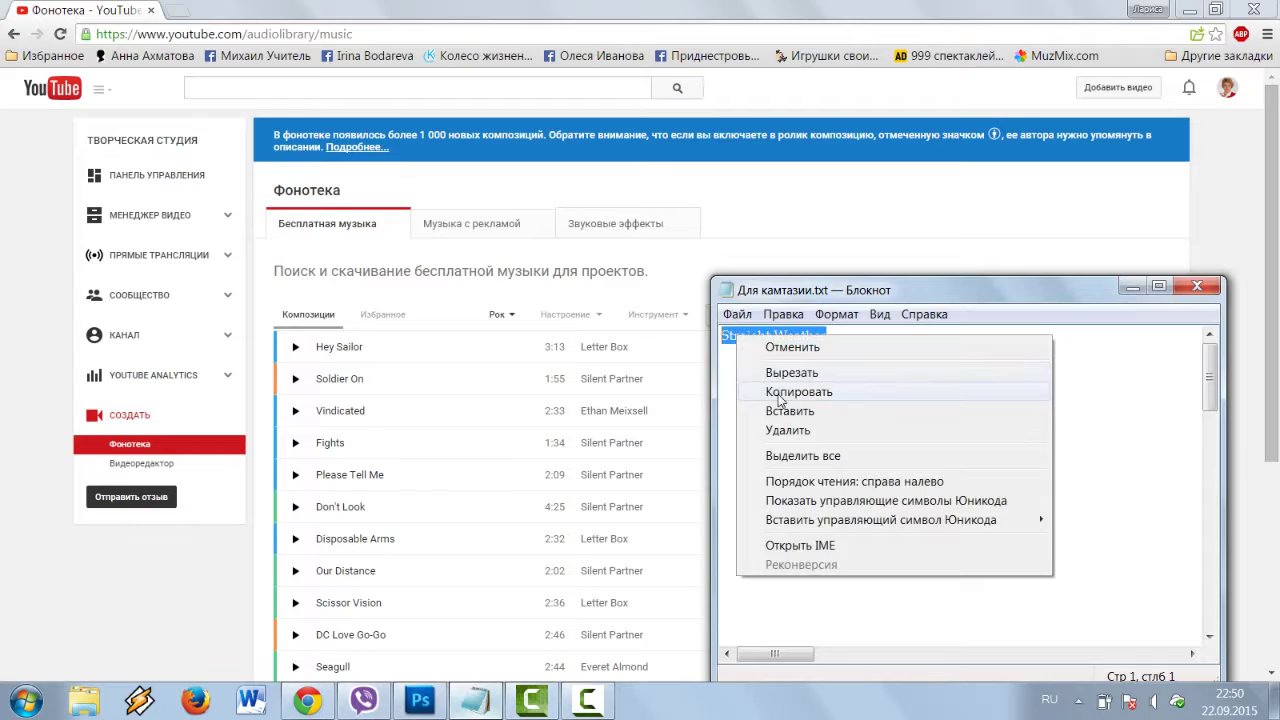
{"action": "left_click", "coordinate": [766, 391]}
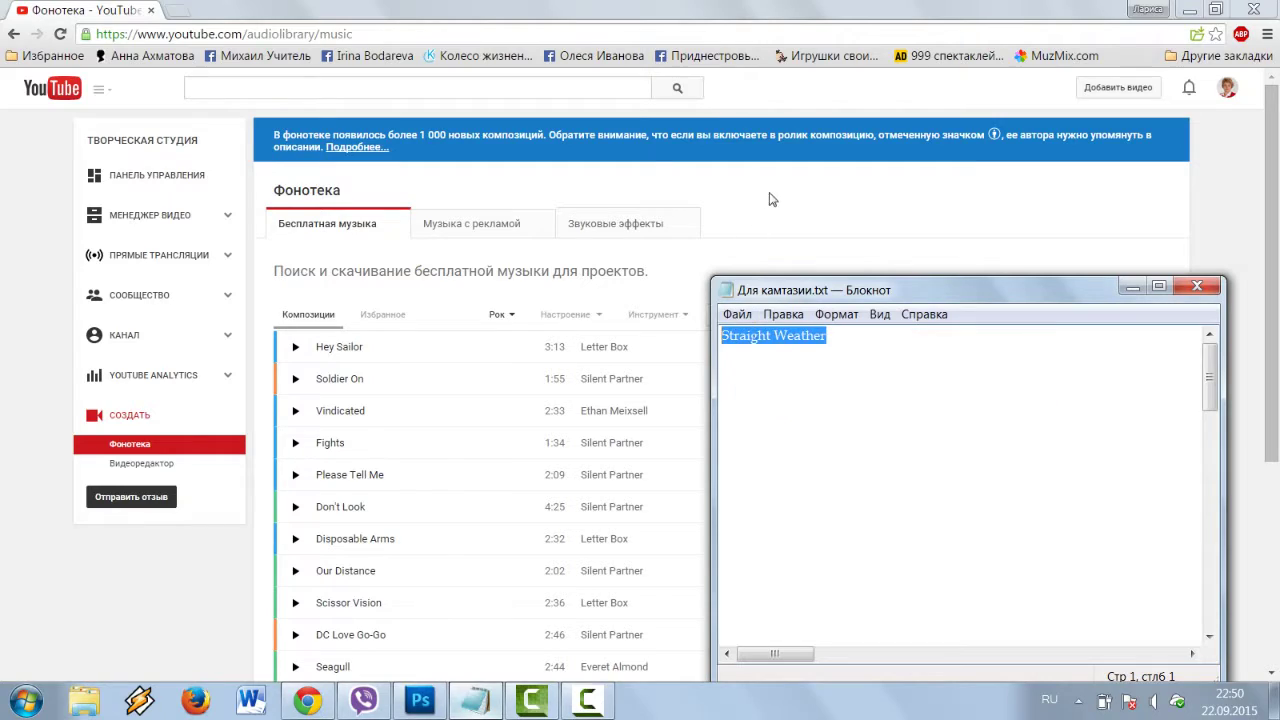
{"action": "left_click", "coordinate": [1205, 198]}
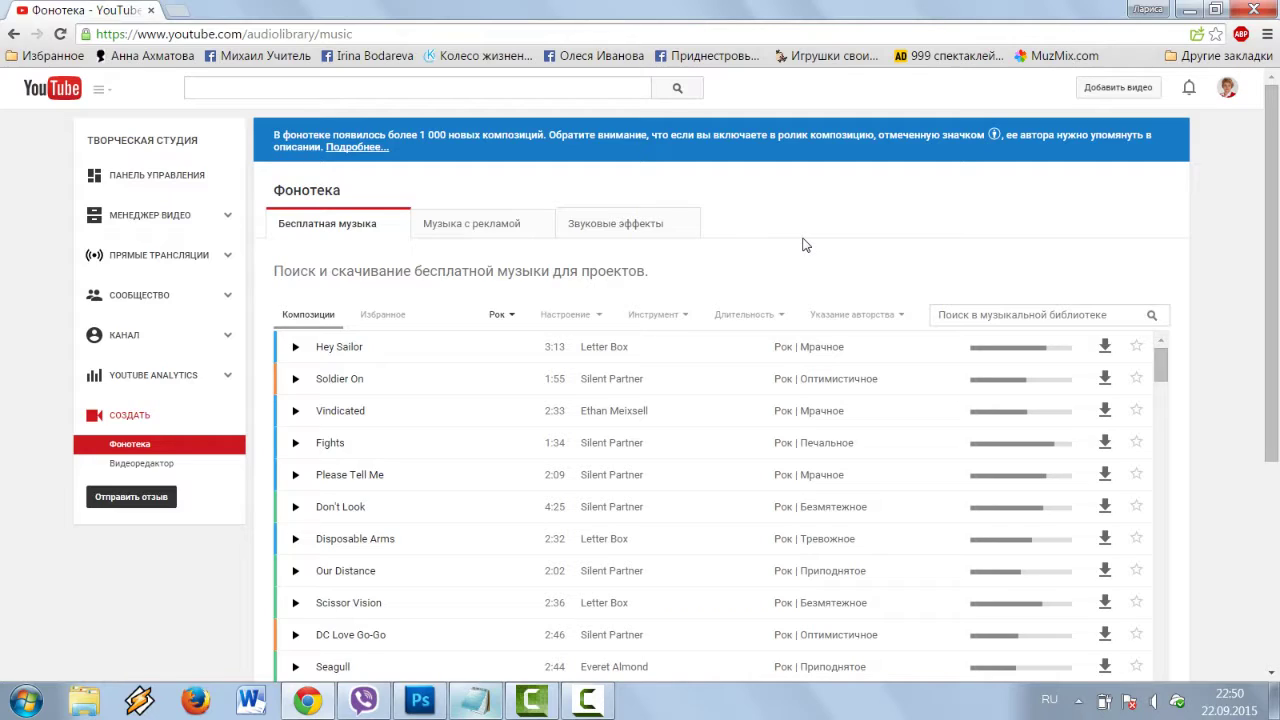
Step: Find "Straight Weather" on the audio library page and expand that track's entry
{"action": "key", "text": "ctrl+f"}
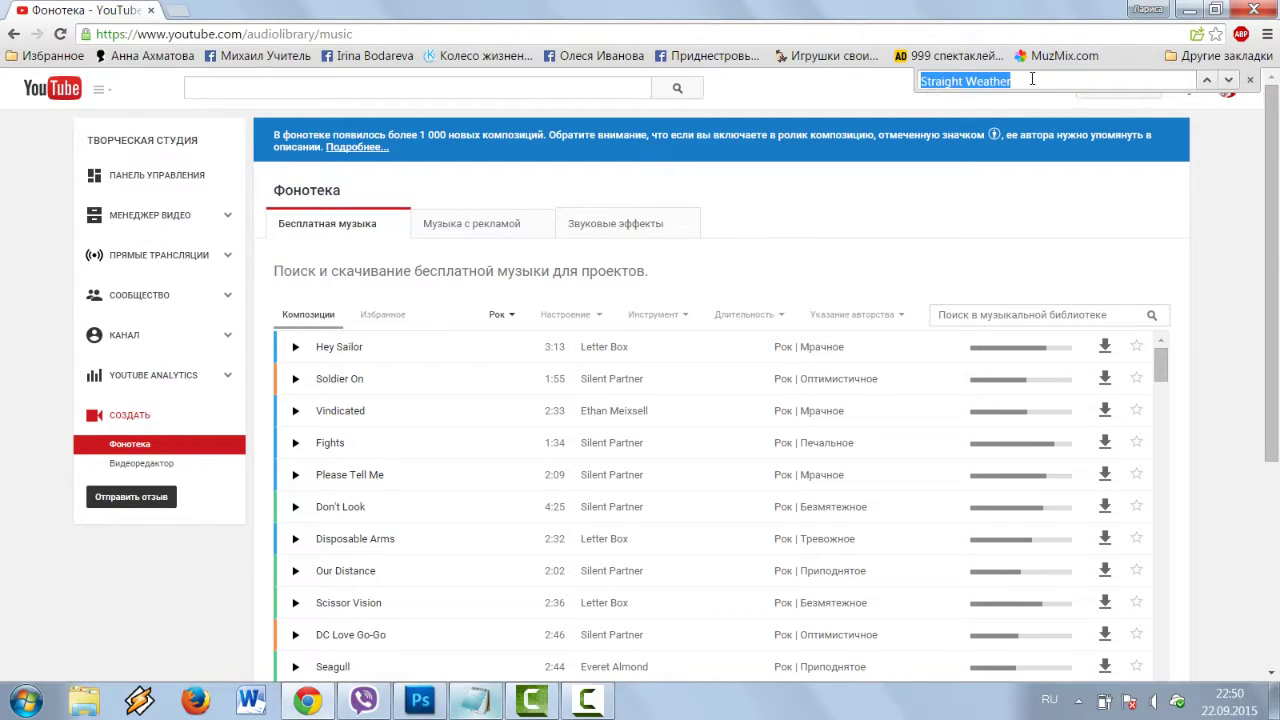
{"action": "left_click", "coordinate": [1027, 79]}
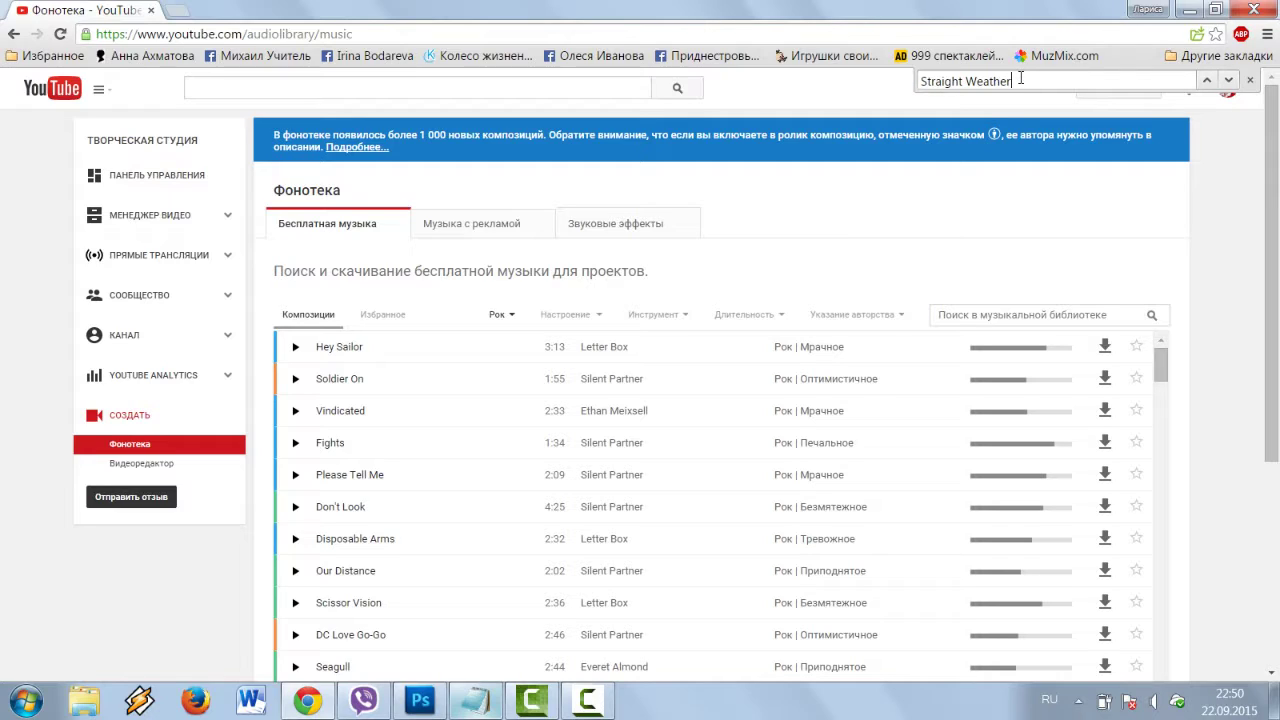
{"action": "key", "text": "Return"}
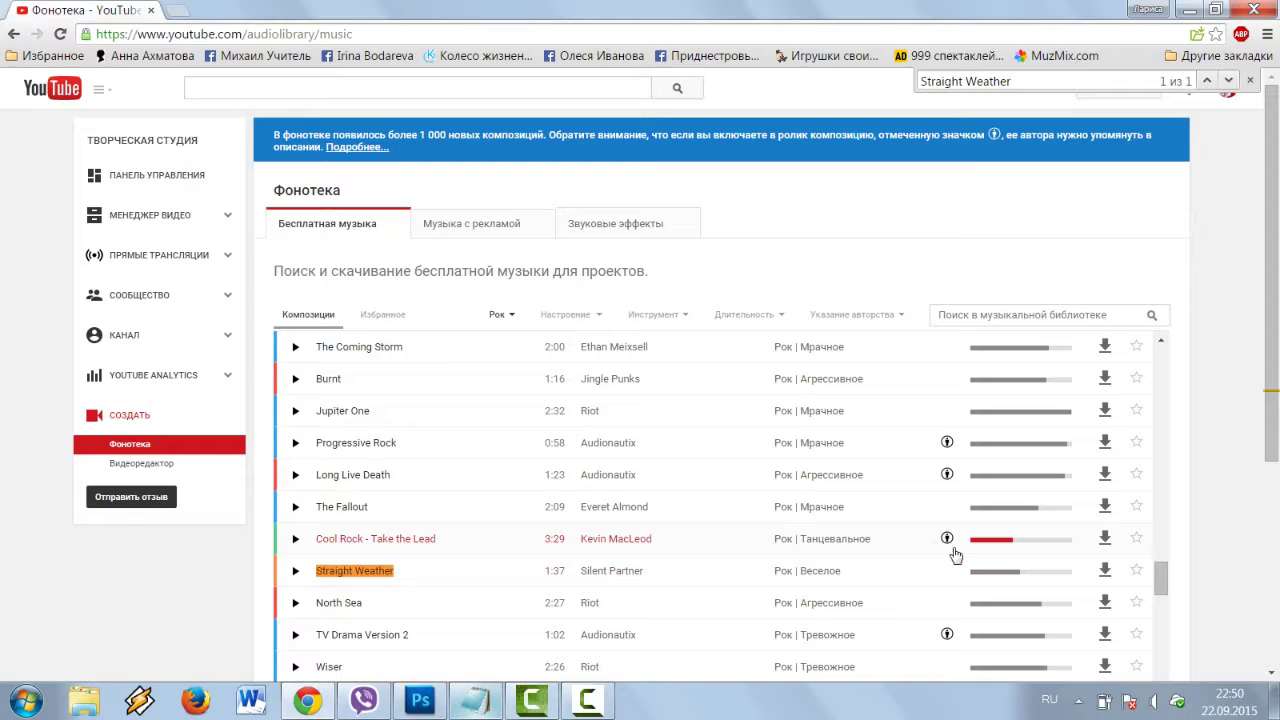
{"action": "mouse_move", "coordinate": [949, 540]}
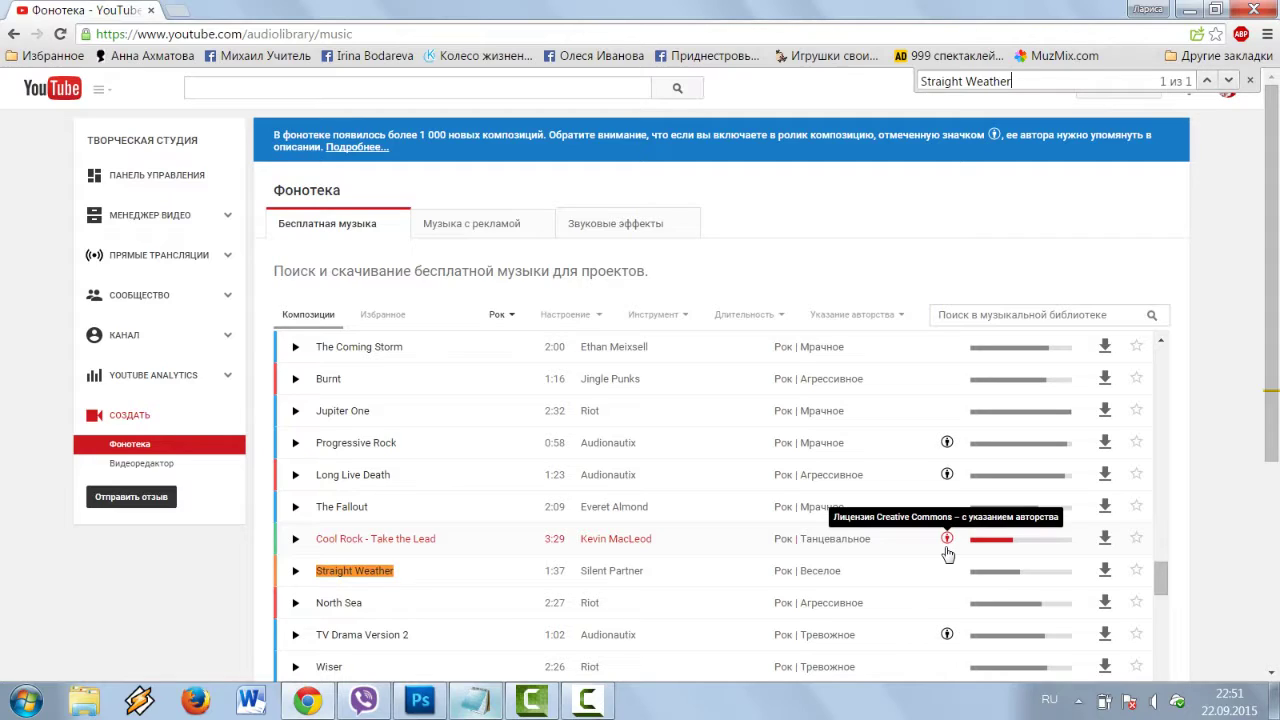
{"action": "left_click", "coordinate": [400, 666]}
{"action": "left_click", "coordinate": [368, 572]}
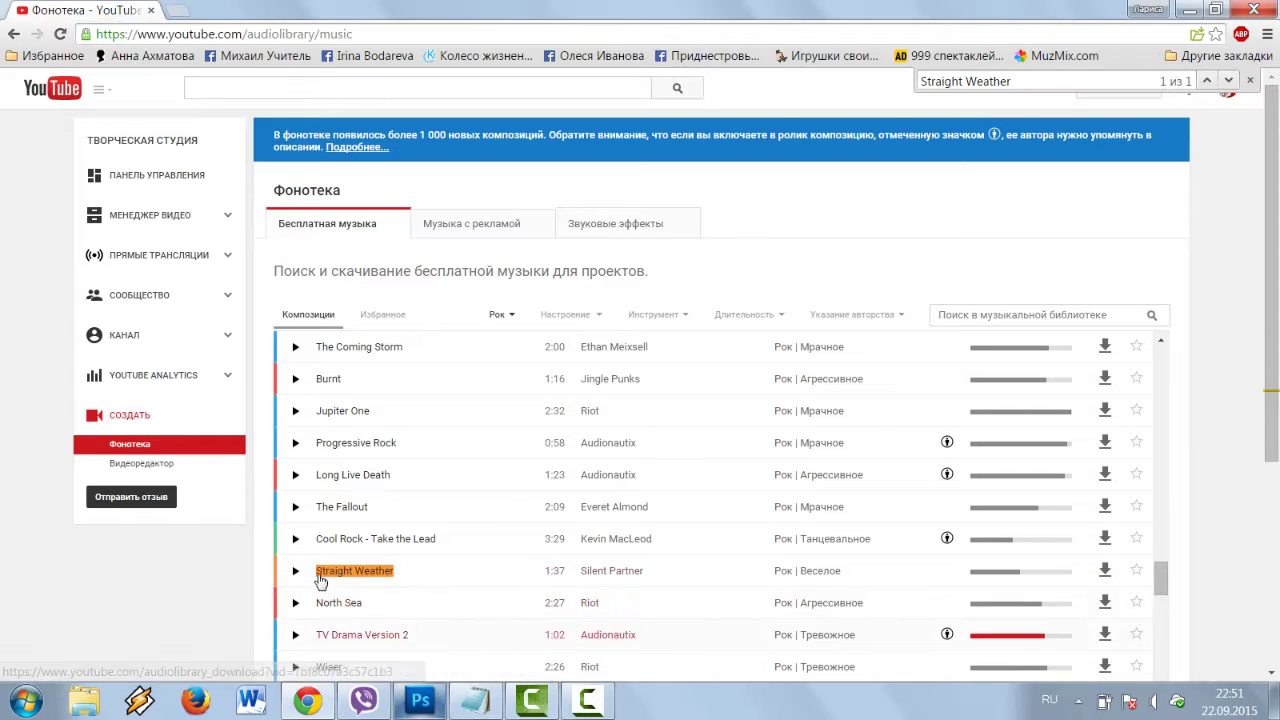
Step: Download the Straight Weather track as Straight_Weather.mp3 into the Футаж folder and dismiss the downloads bar
{"action": "left_click", "coordinate": [1105, 570]}
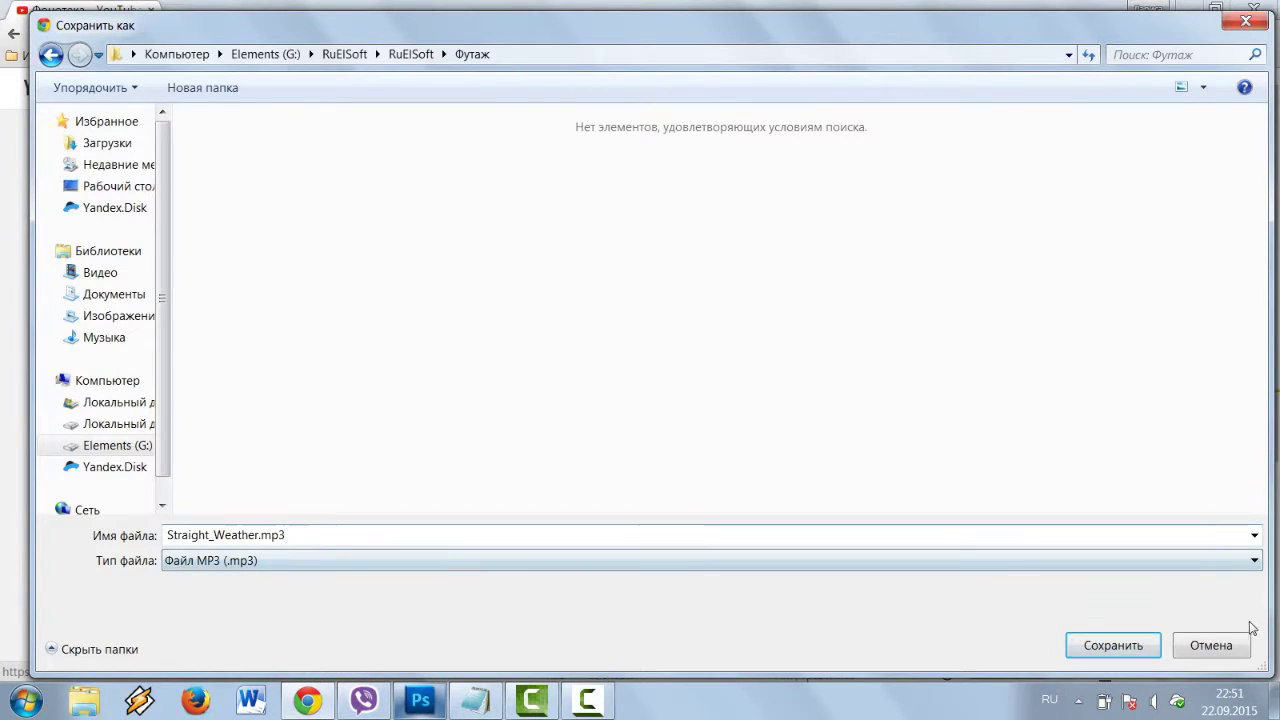
{"action": "left_click", "coordinate": [1113, 645]}
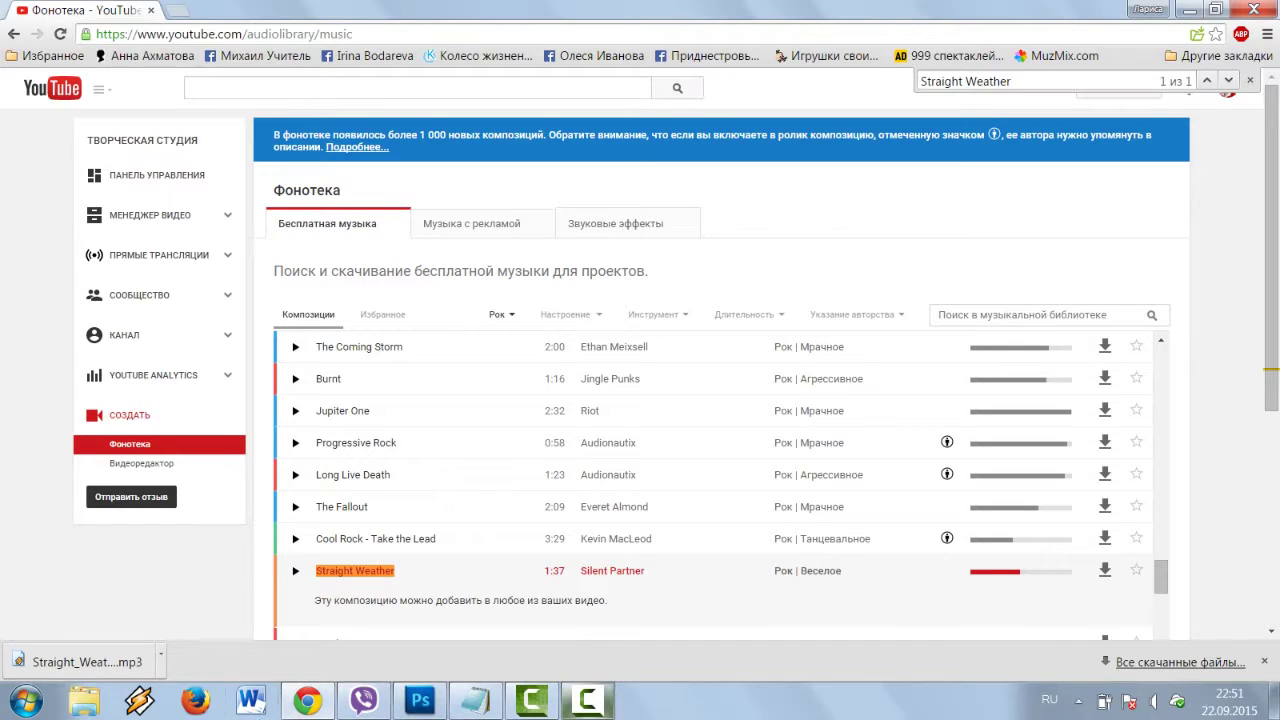
{"action": "left_click", "coordinate": [1263, 663]}
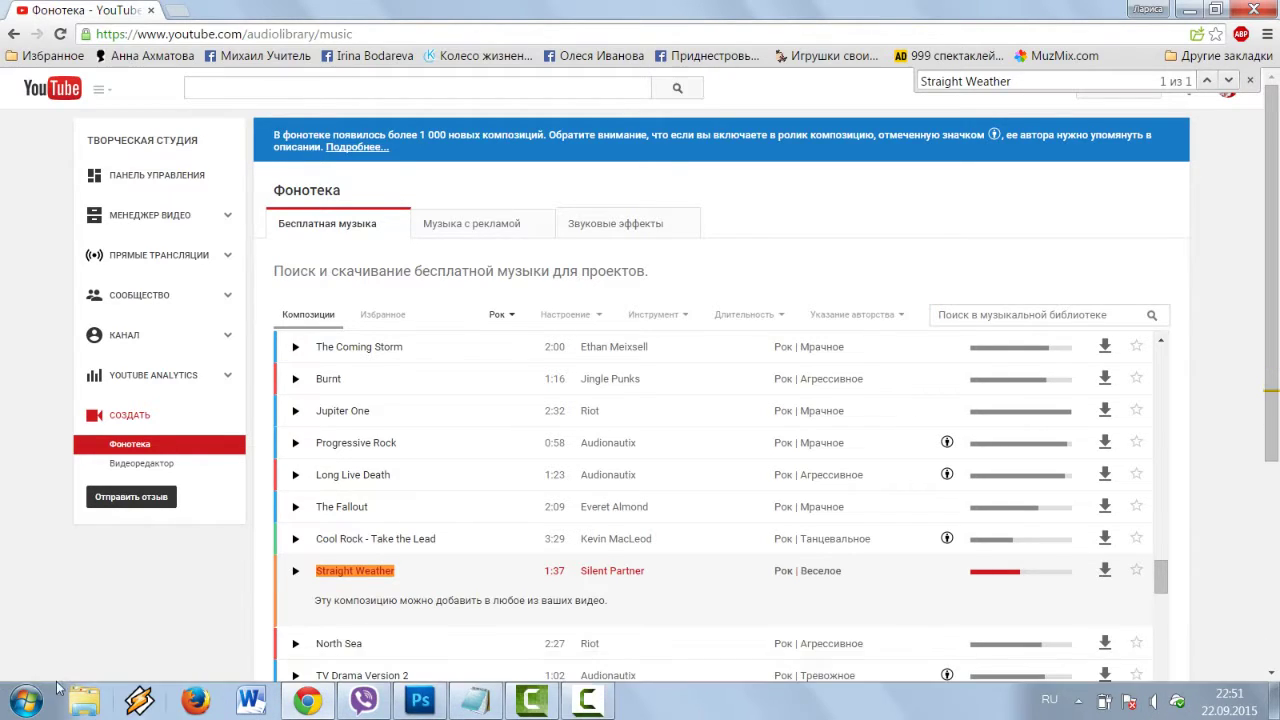
Step: Switch to ФотоШОУ PRO, create a new project and browse to the folder G:\RuElSoft\RuElSoft\Футаж
{"action": "left_click", "coordinate": [14, 699]}
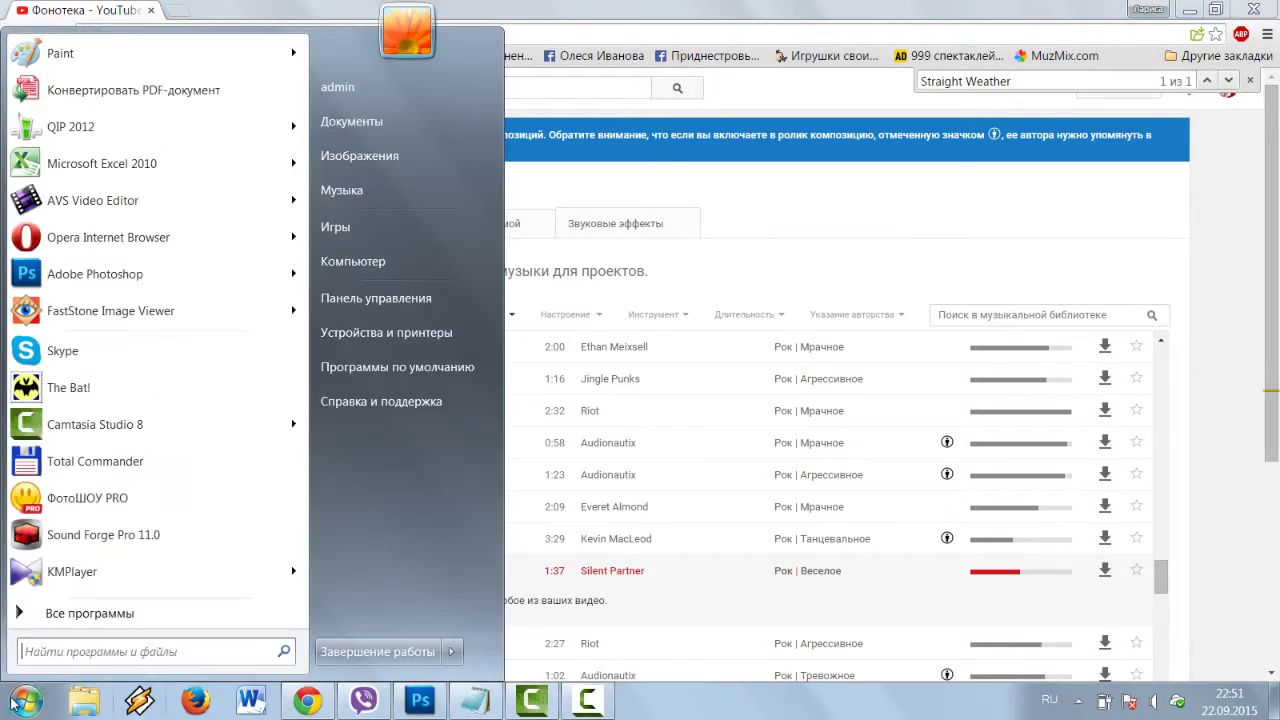
{"action": "left_click", "coordinate": [64, 500]}
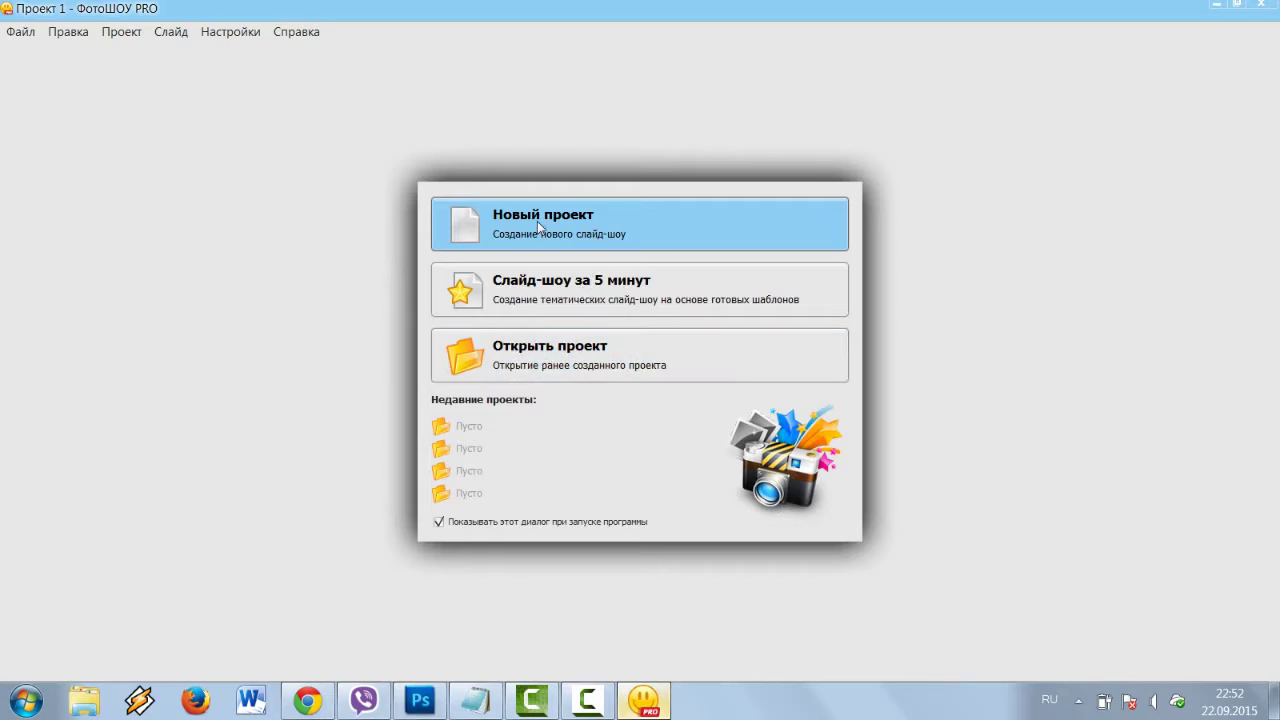
{"action": "left_click", "coordinate": [540, 220]}
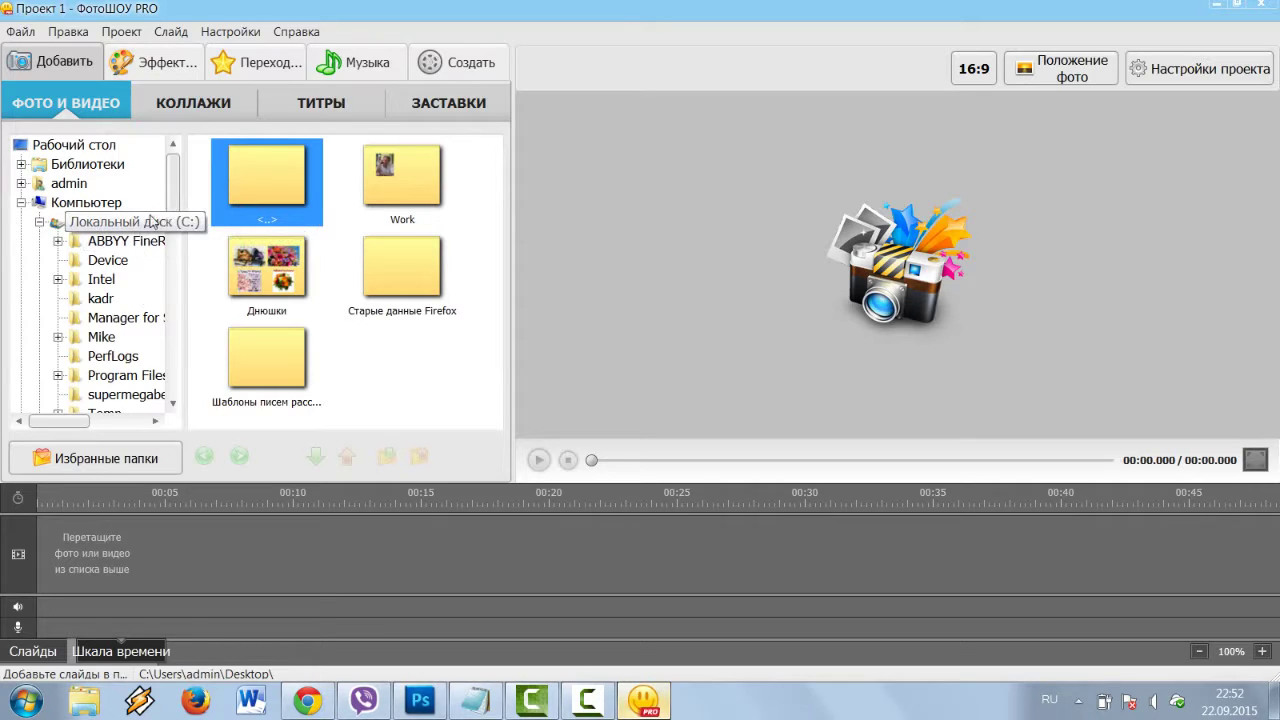
{"action": "left_click_drag", "start_coordinate": [172, 190], "coordinate": [197, 362]}
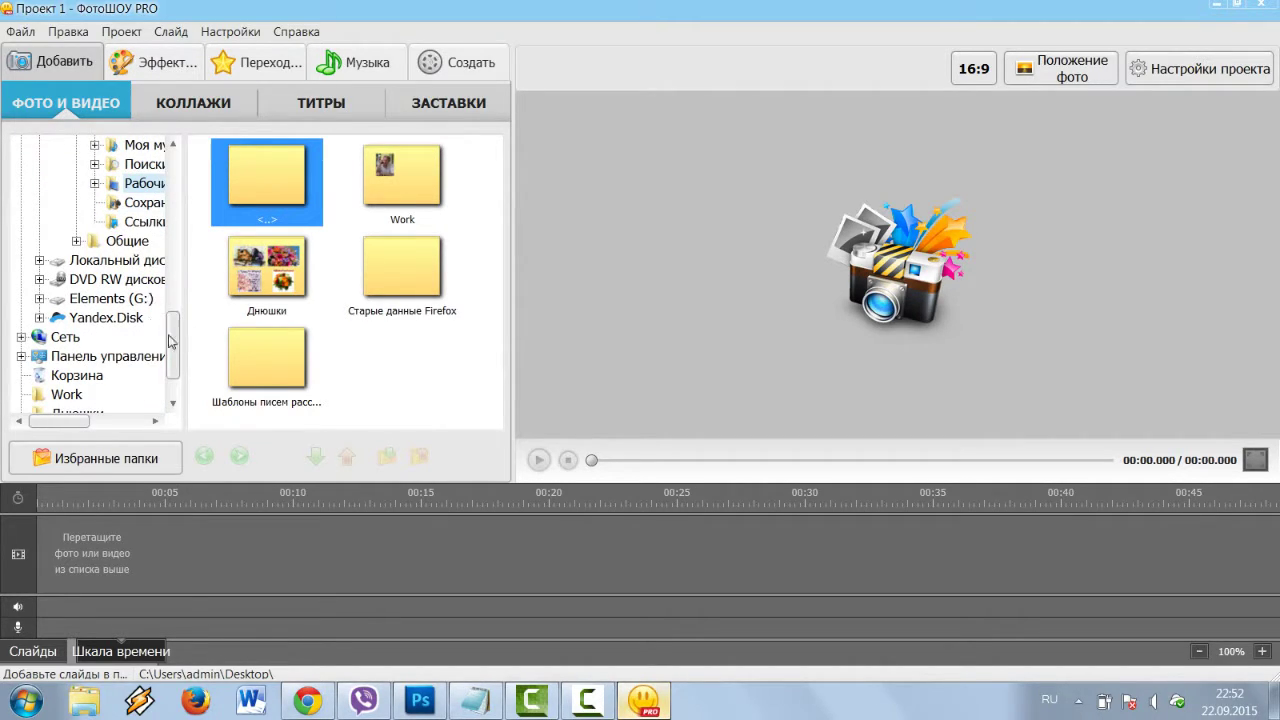
{"action": "left_click", "coordinate": [111, 298]}
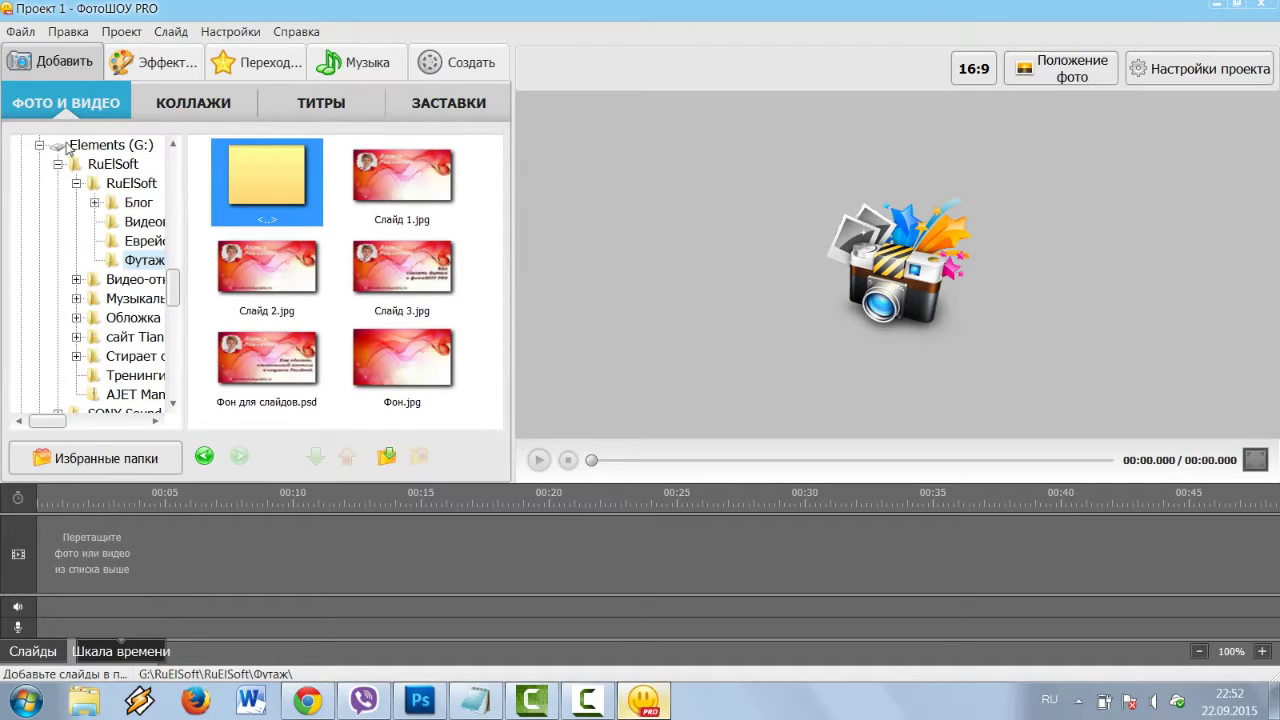
{"action": "left_click", "coordinate": [424, 188]}
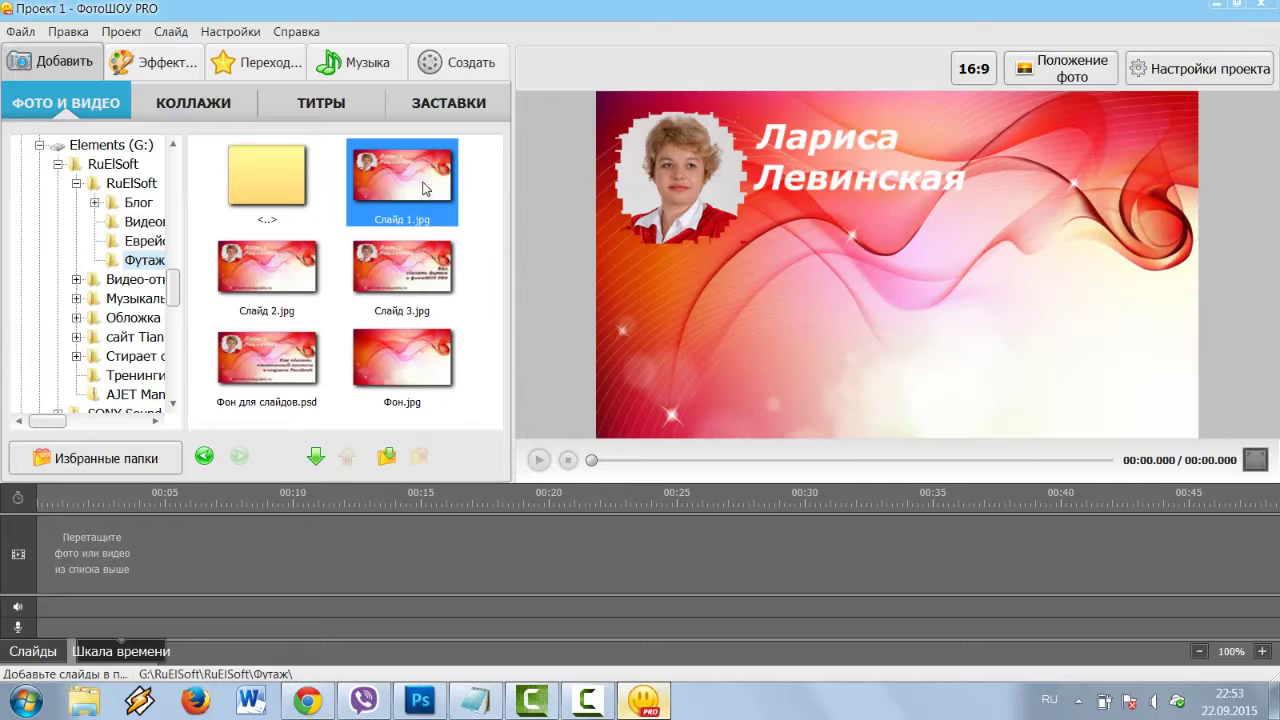
{"action": "left_click", "coordinate": [285, 278], "text": "ctrl"}
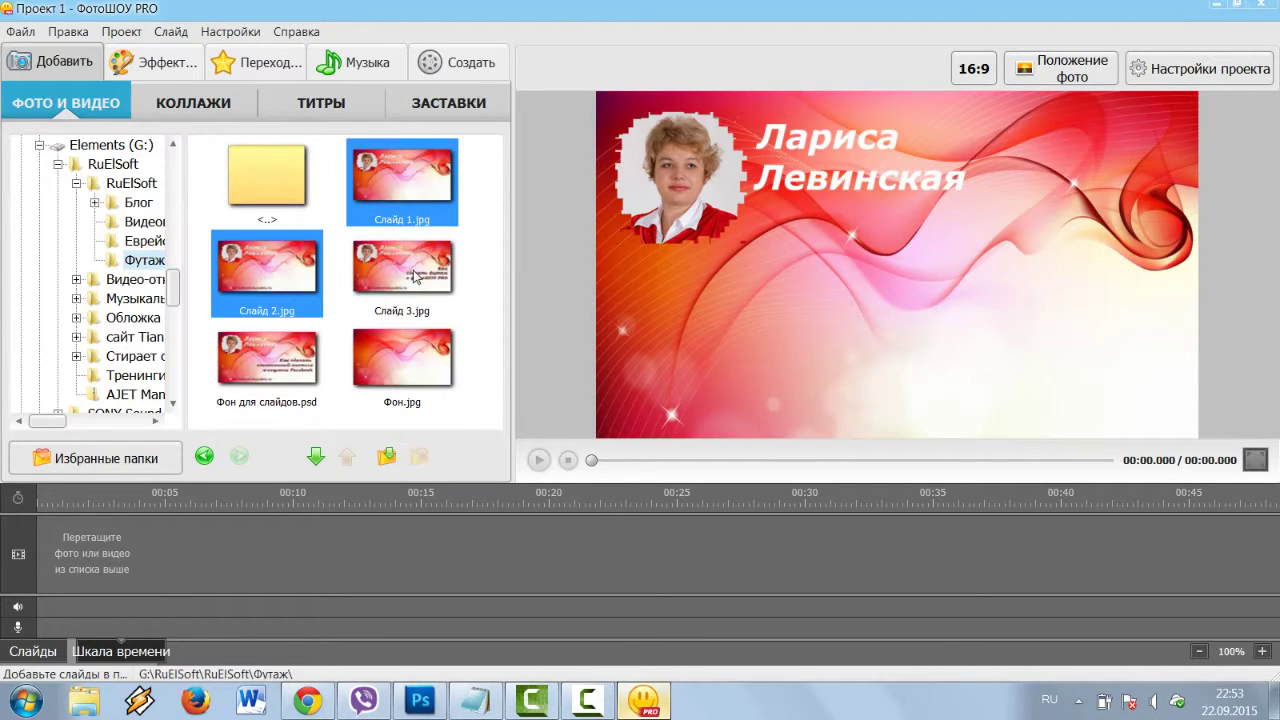
{"action": "left_click", "coordinate": [438, 368]}
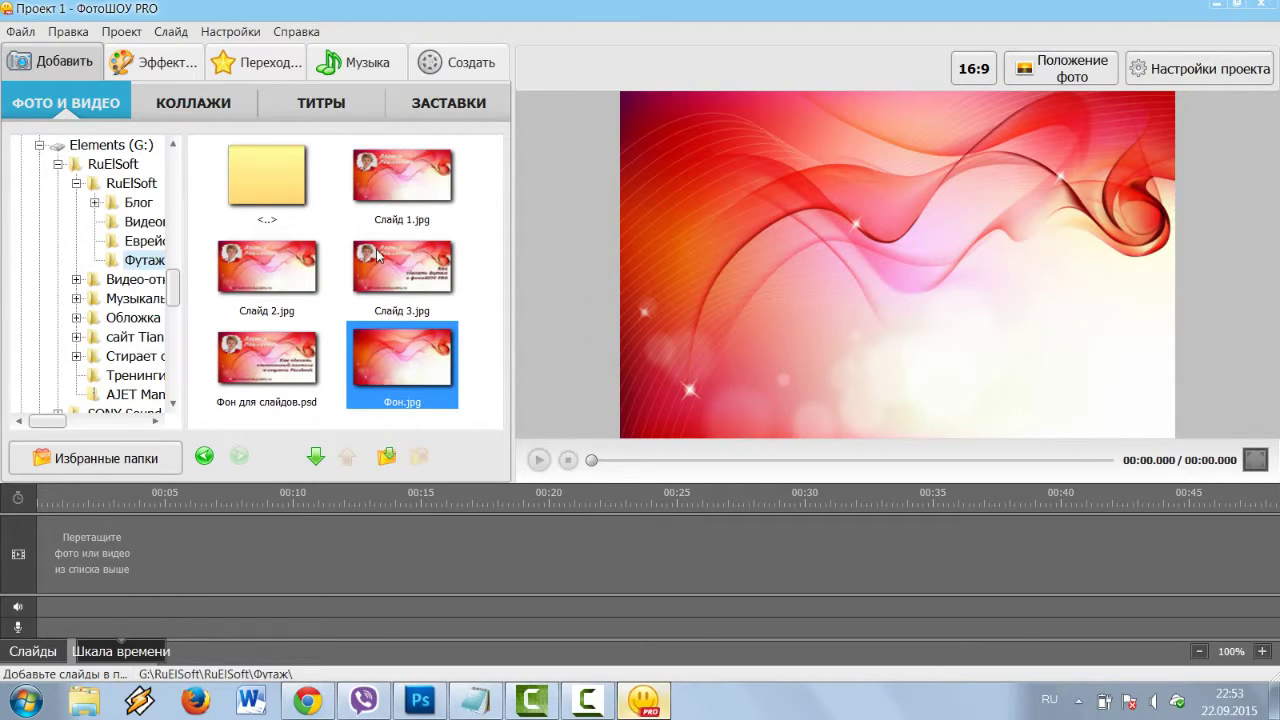
{"action": "left_click", "coordinate": [412, 192], "text": "shift"}
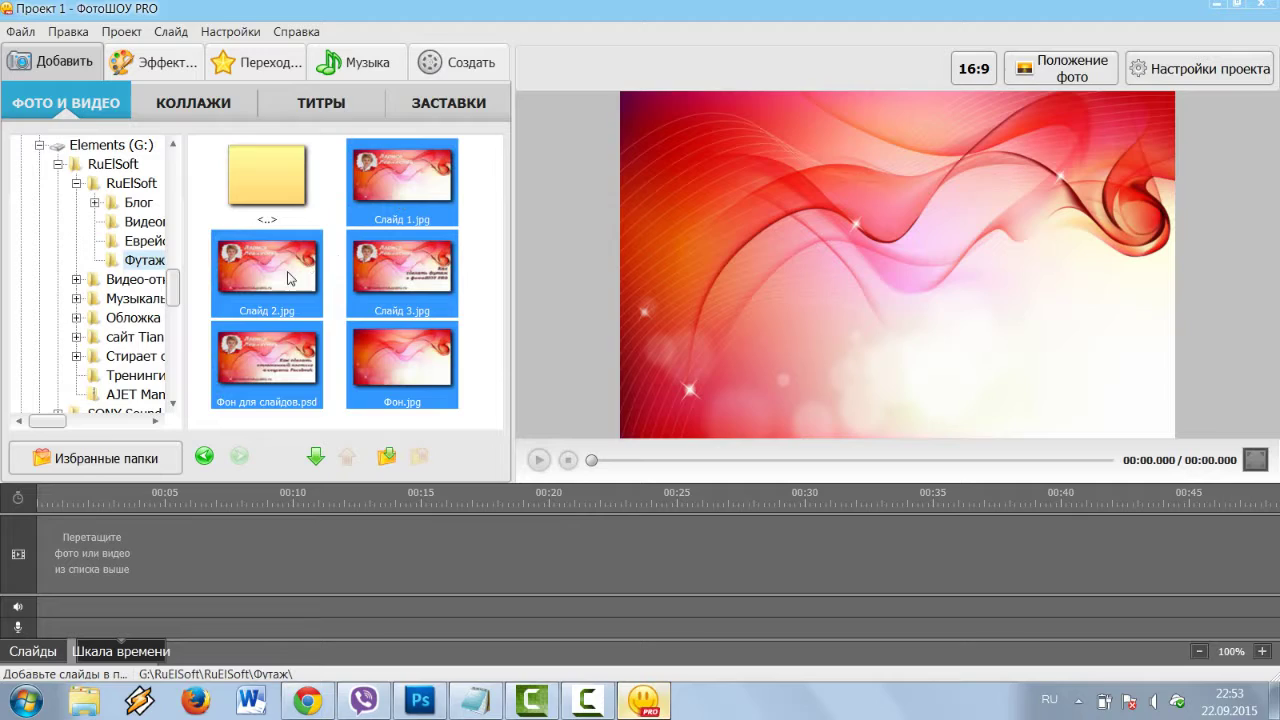
Step: Add Слайд 1.jpg, Слайд 2.jpg, Слайд 3.jpg and Фон.jpg together to the project timeline, leaving out the PSD file
{"action": "left_click", "coordinate": [400, 205]}
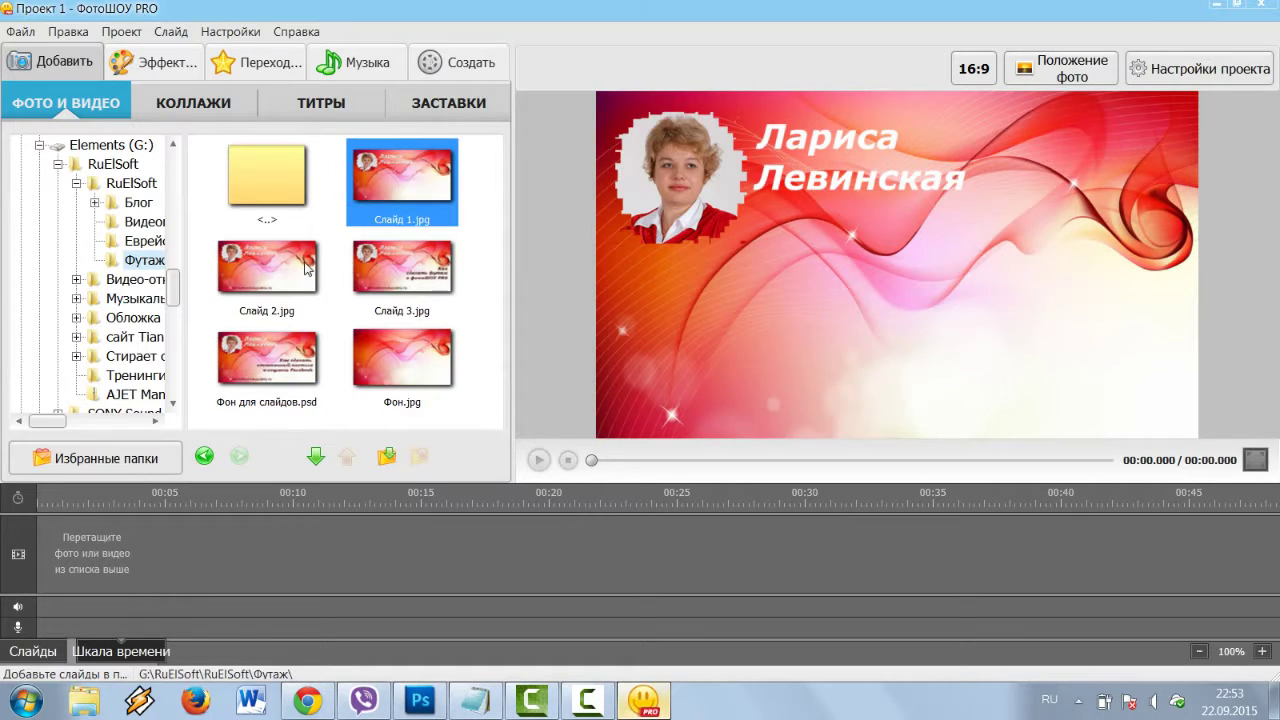
{"action": "left_click", "coordinate": [310, 267], "text": "ctrl"}
{"action": "left_click", "coordinate": [368, 260], "text": "ctrl"}
{"action": "left_click", "coordinate": [406, 370], "text": "ctrl"}
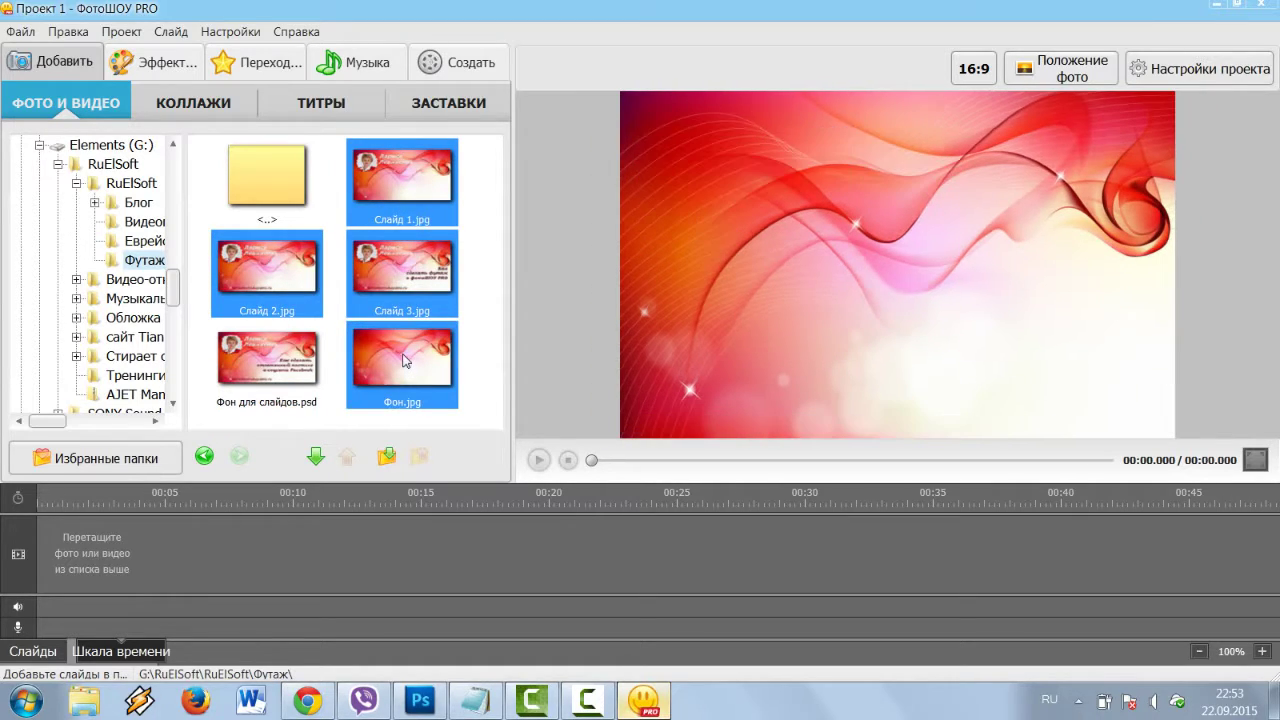
{"action": "right_click", "coordinate": [404, 361]}
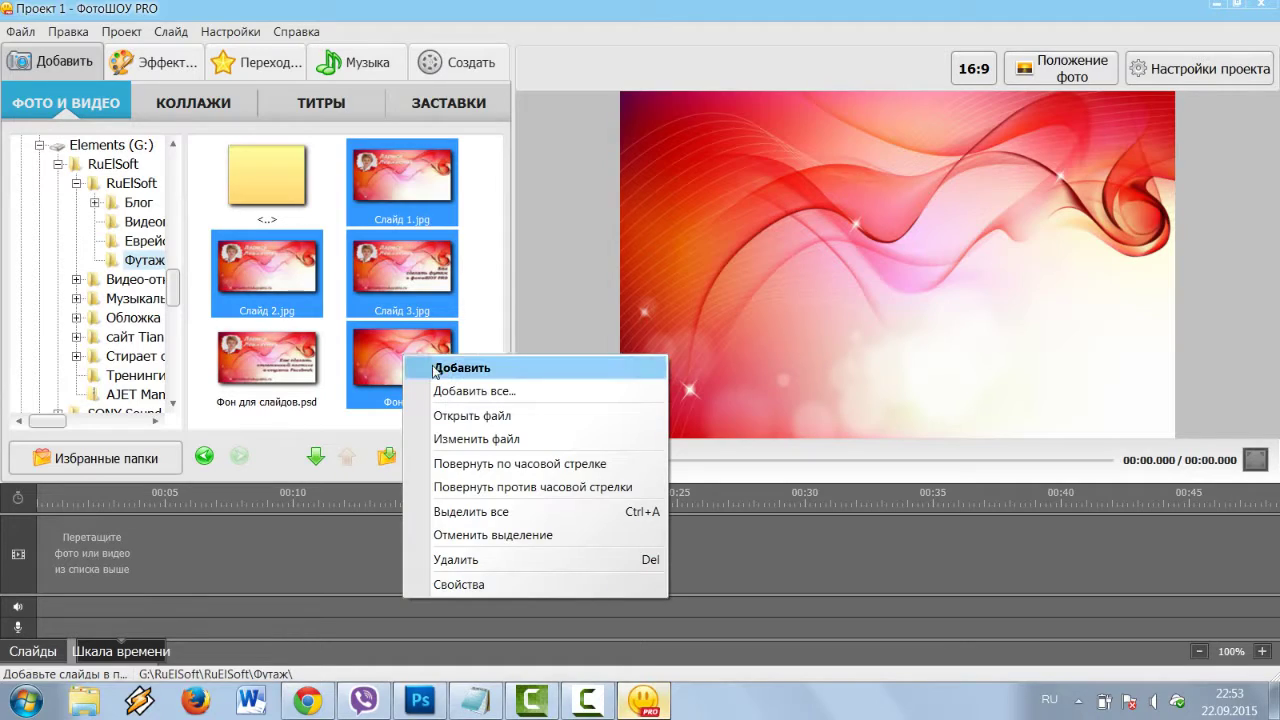
{"action": "left_click", "coordinate": [432, 367]}
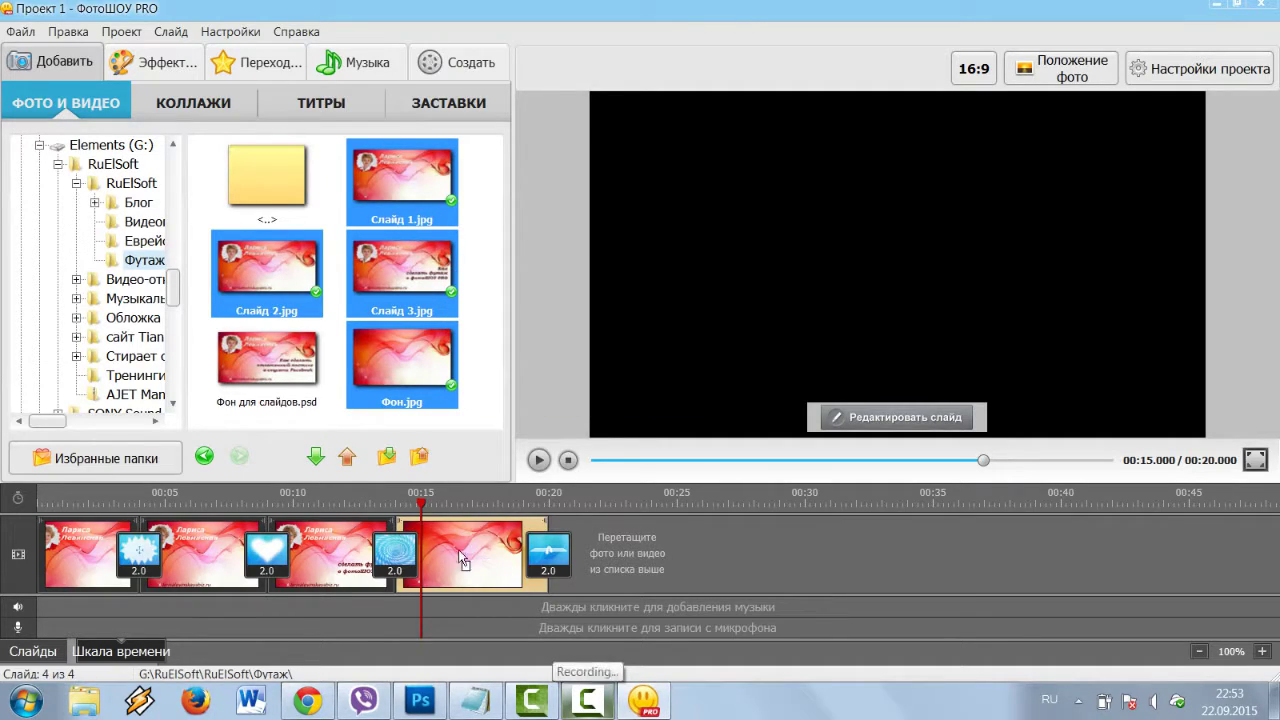
Step: Move the Фон.jpg slide before Слайд 1.jpg at the timeline's start and adjust the first two slides to about 5 seconds each
{"action": "left_click_drag", "start_coordinate": [462, 560], "coordinate": [165, 560]}
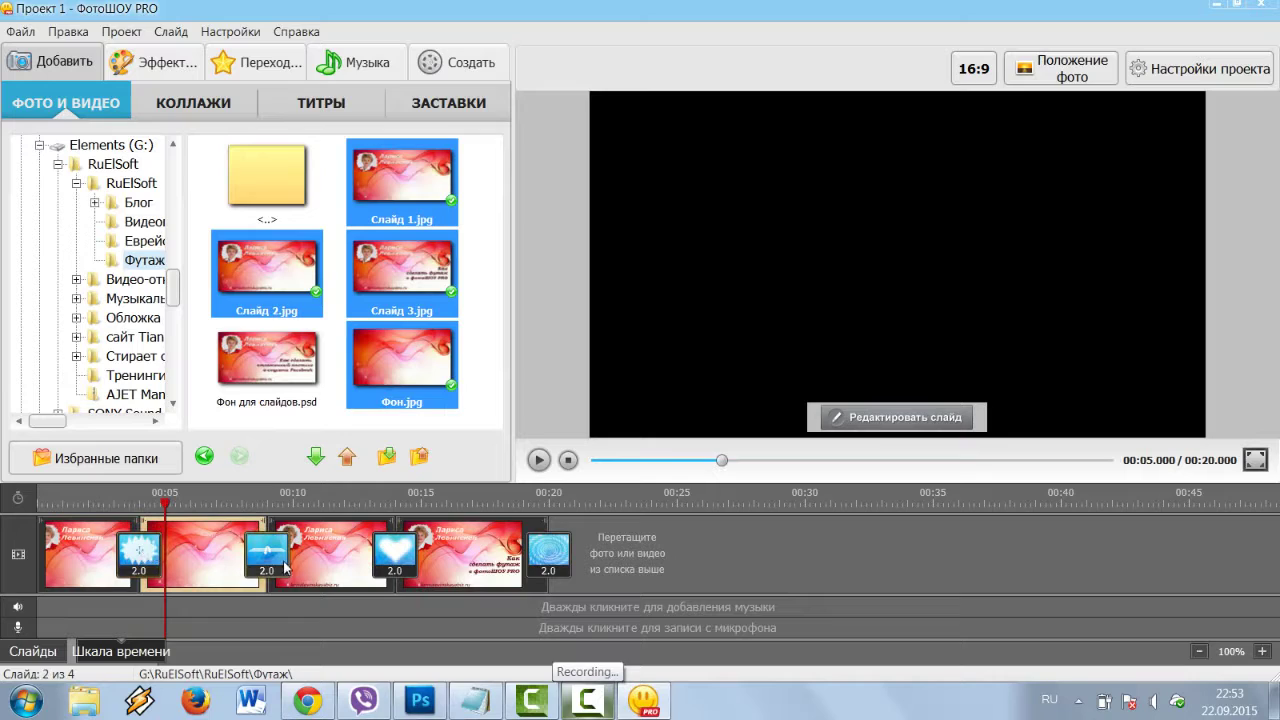
{"action": "left_click_drag", "start_coordinate": [85, 565], "coordinate": [305, 566]}
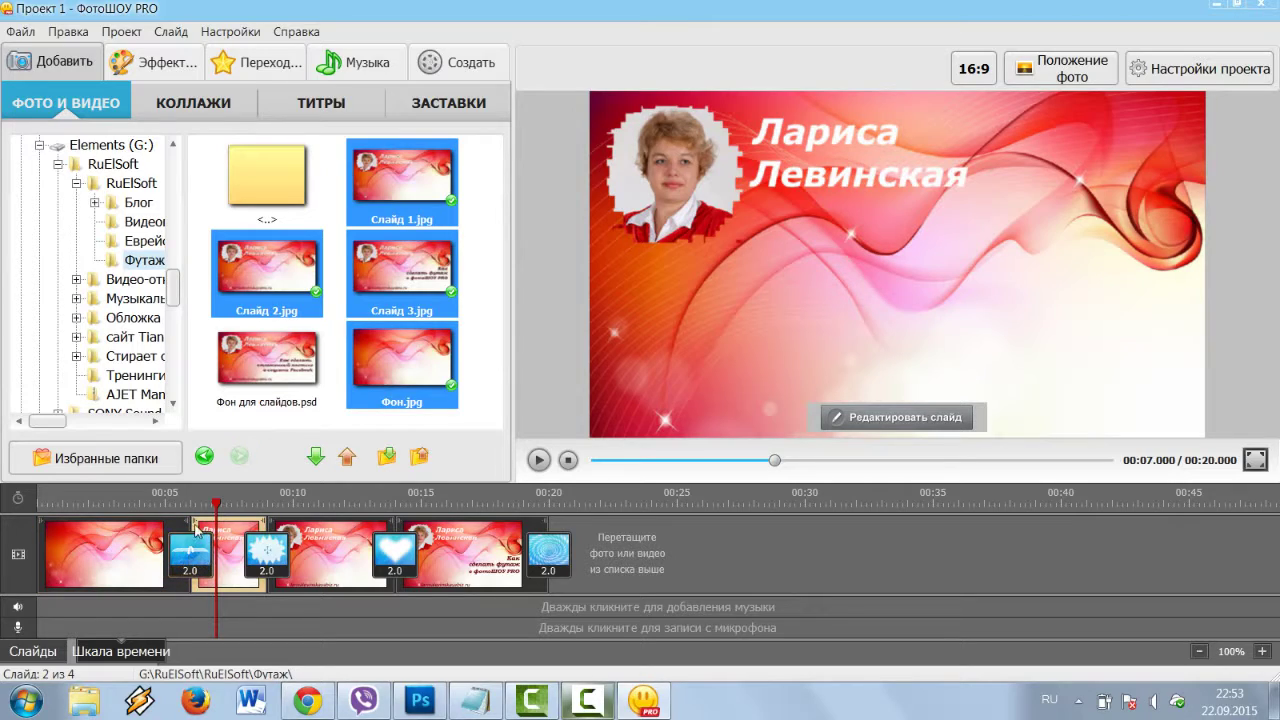
{"action": "left_click_drag", "start_coordinate": [190, 519], "coordinate": [313, 523]}
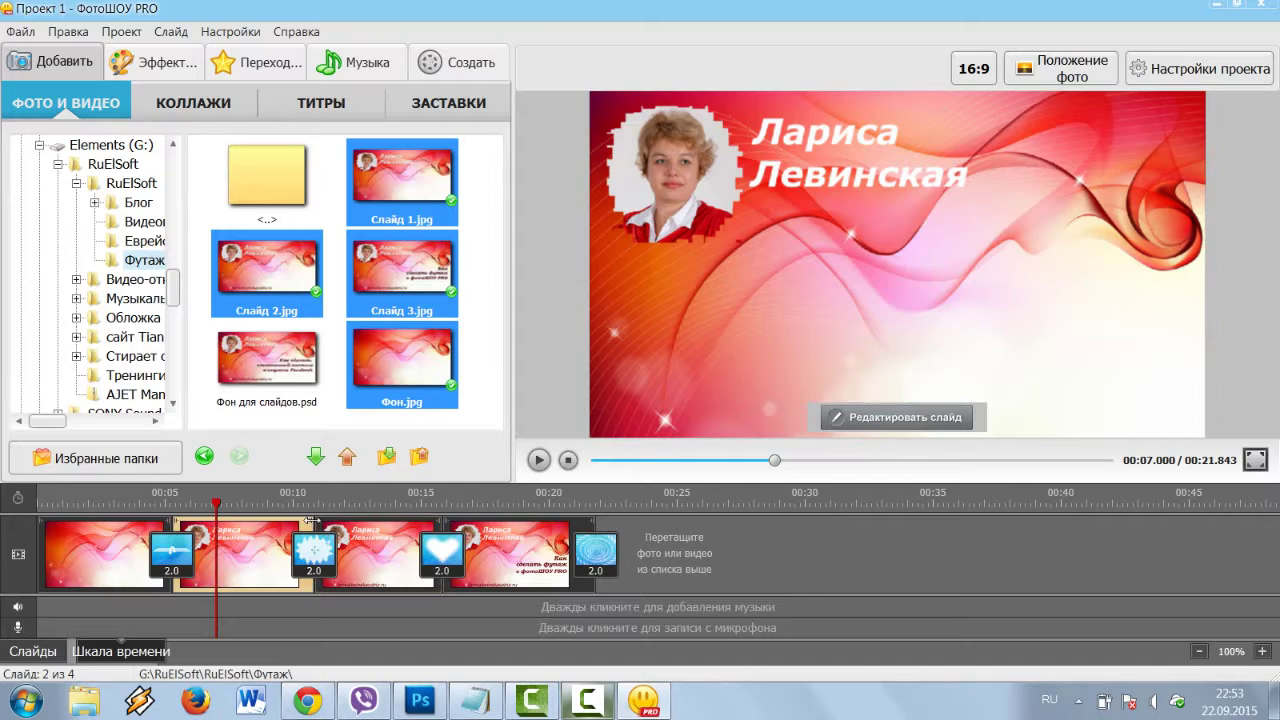
{"action": "left_click_drag", "start_coordinate": [312, 520], "coordinate": [306, 521]}
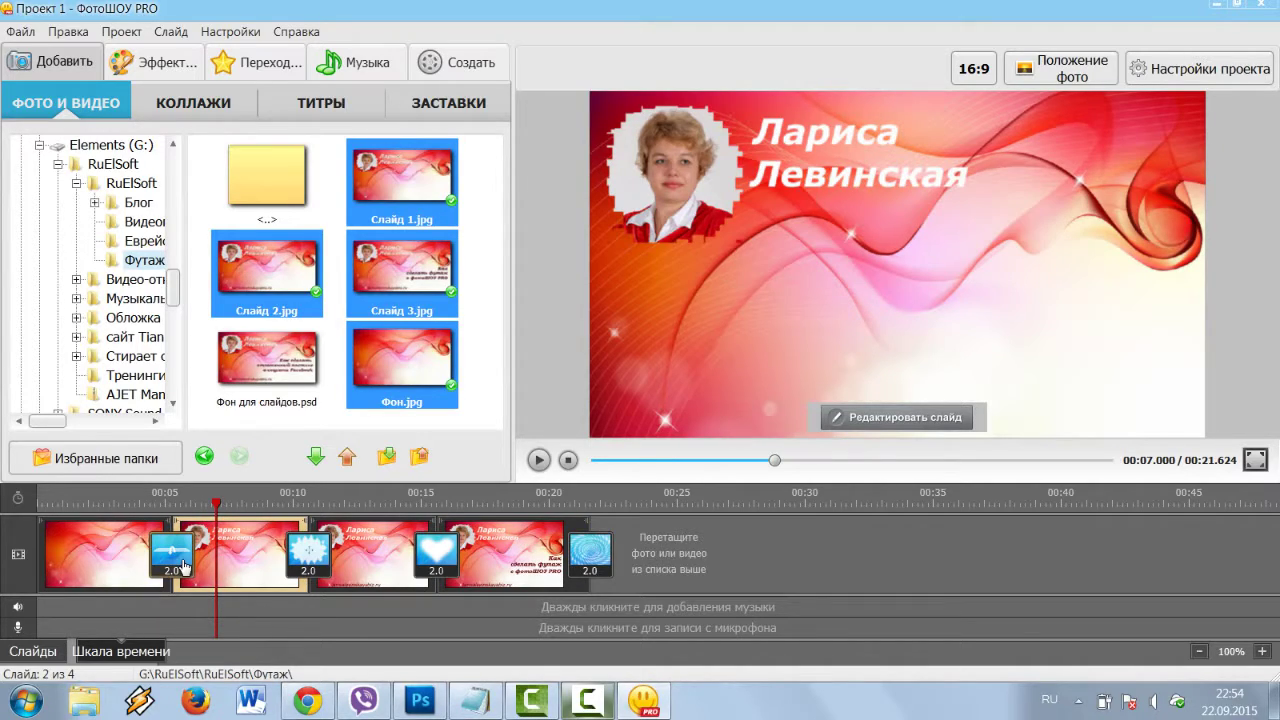
Step: Preview the slideshow from the first slide into the second to check the transition between them
{"action": "left_click", "coordinate": [78, 563]}
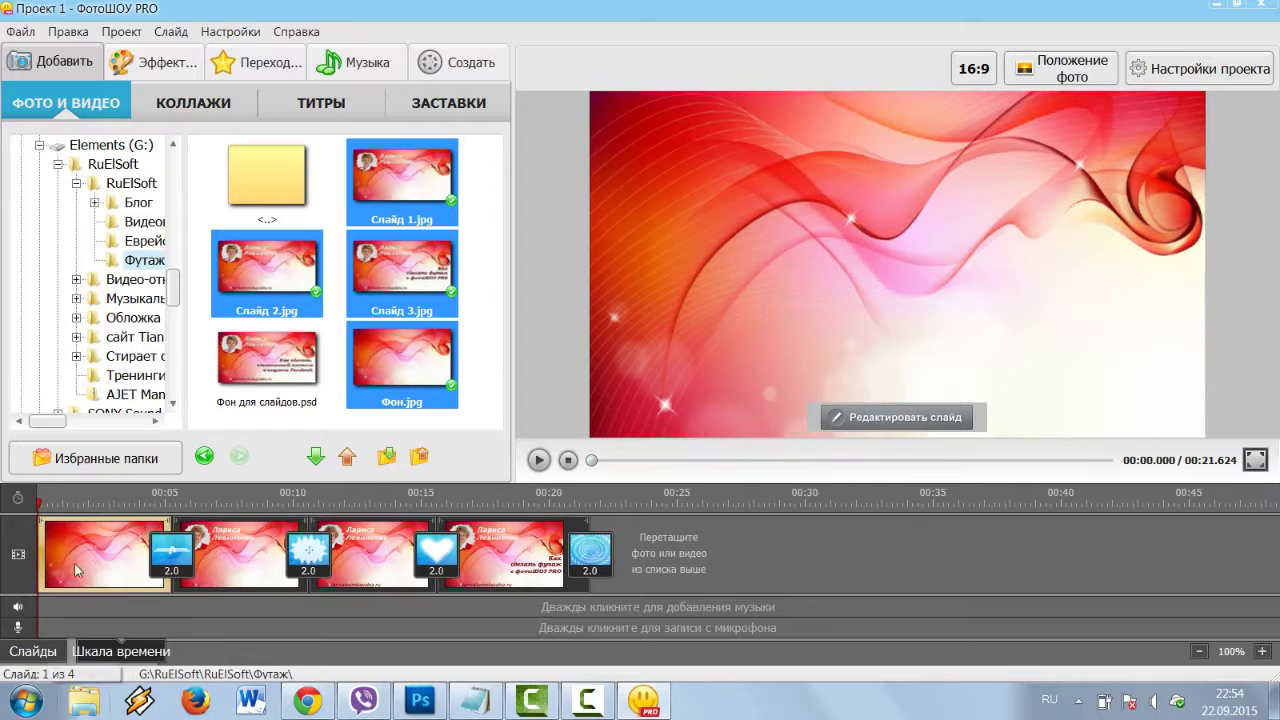
{"action": "left_click", "coordinate": [539, 461]}
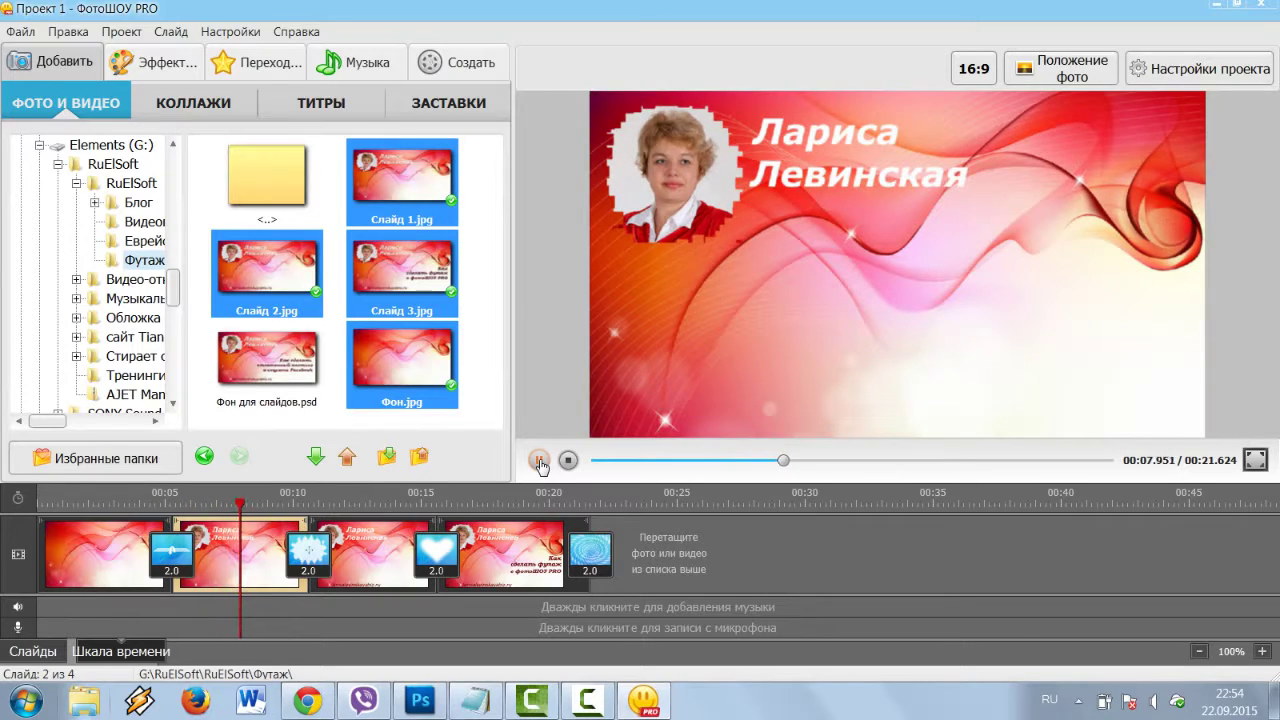
{"action": "left_click", "coordinate": [539, 461]}
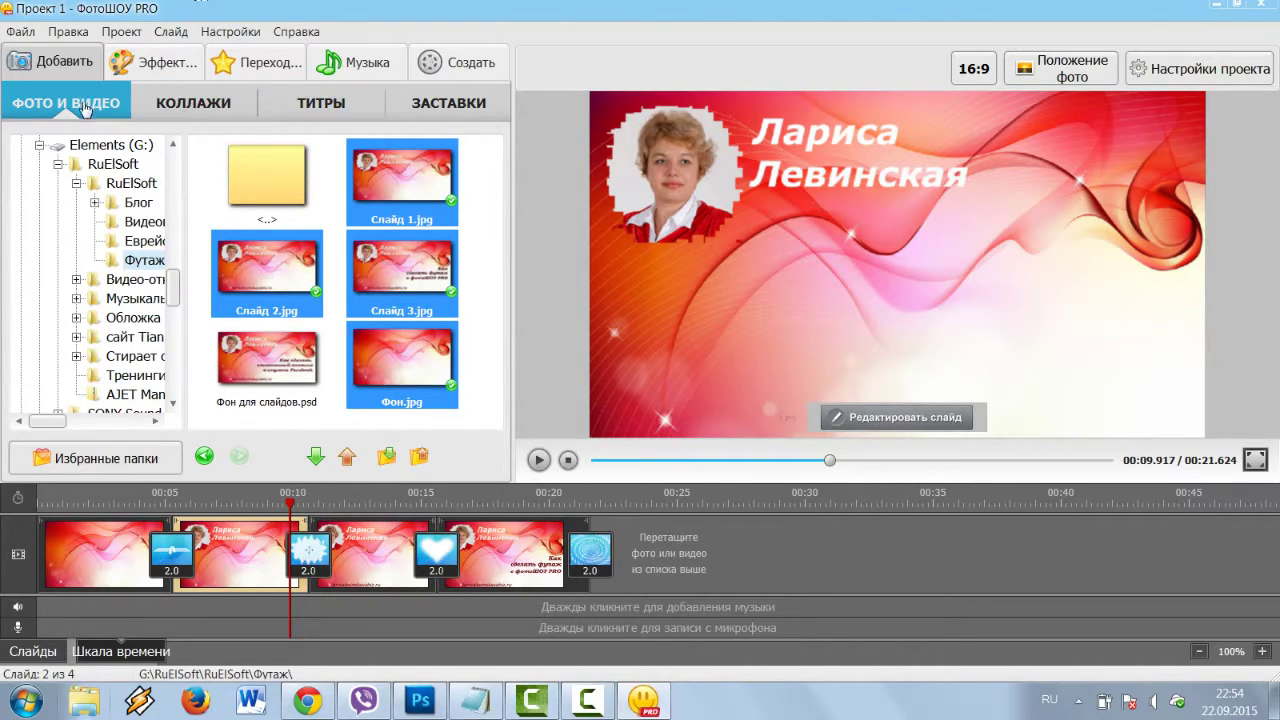
Step: Apply the light-rays gradient transition (Градиенты) after each of the four slides on the timeline
{"action": "left_click", "coordinate": [254, 66]}
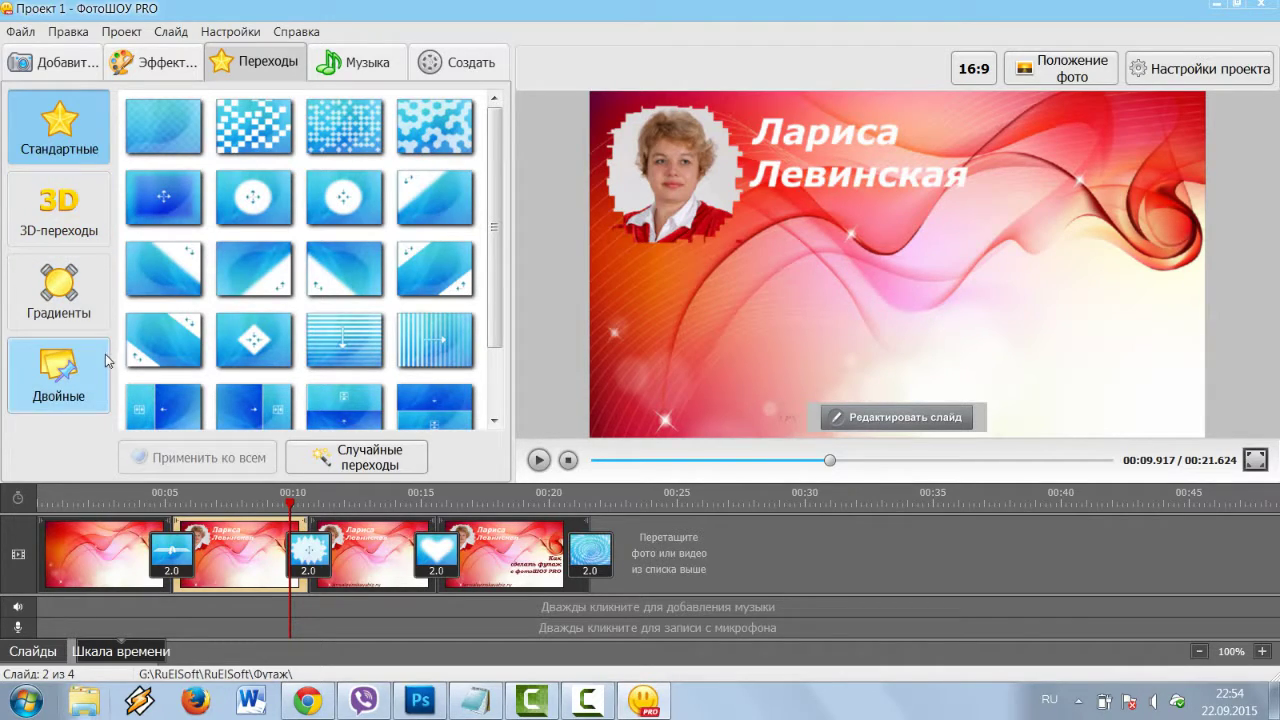
{"action": "left_click", "coordinate": [67, 297]}
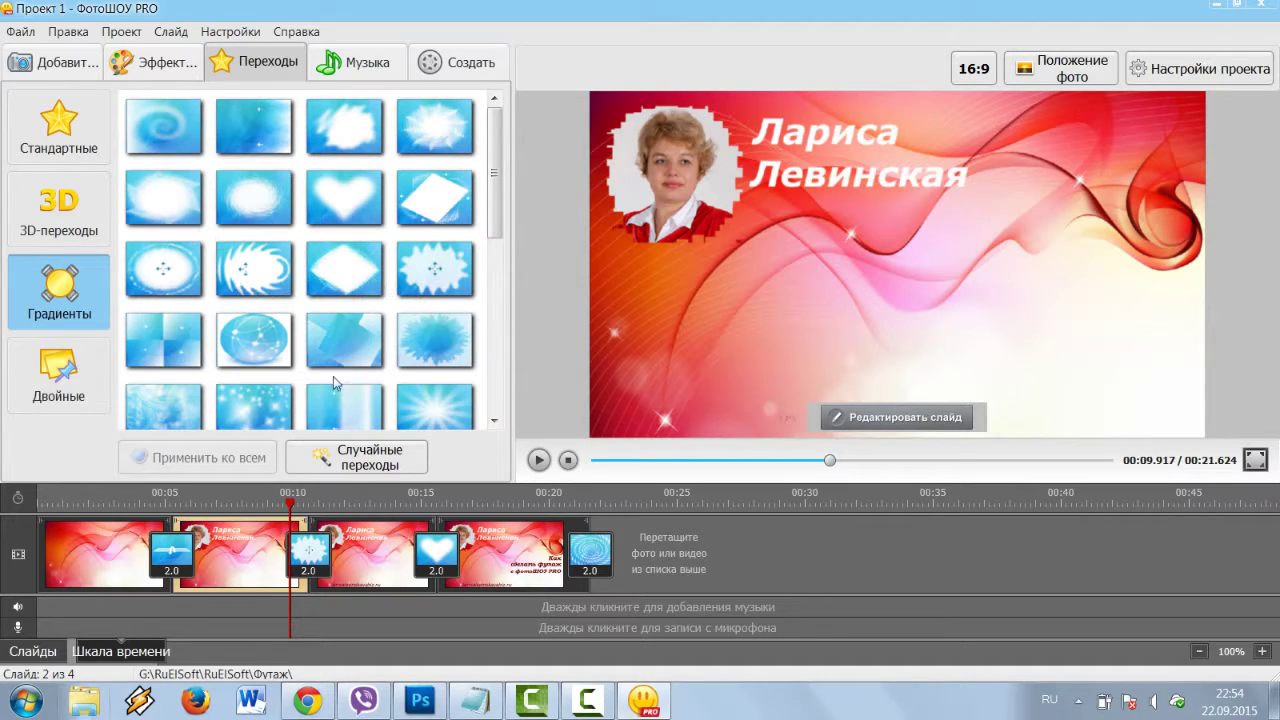
{"action": "left_click", "coordinate": [426, 410]}
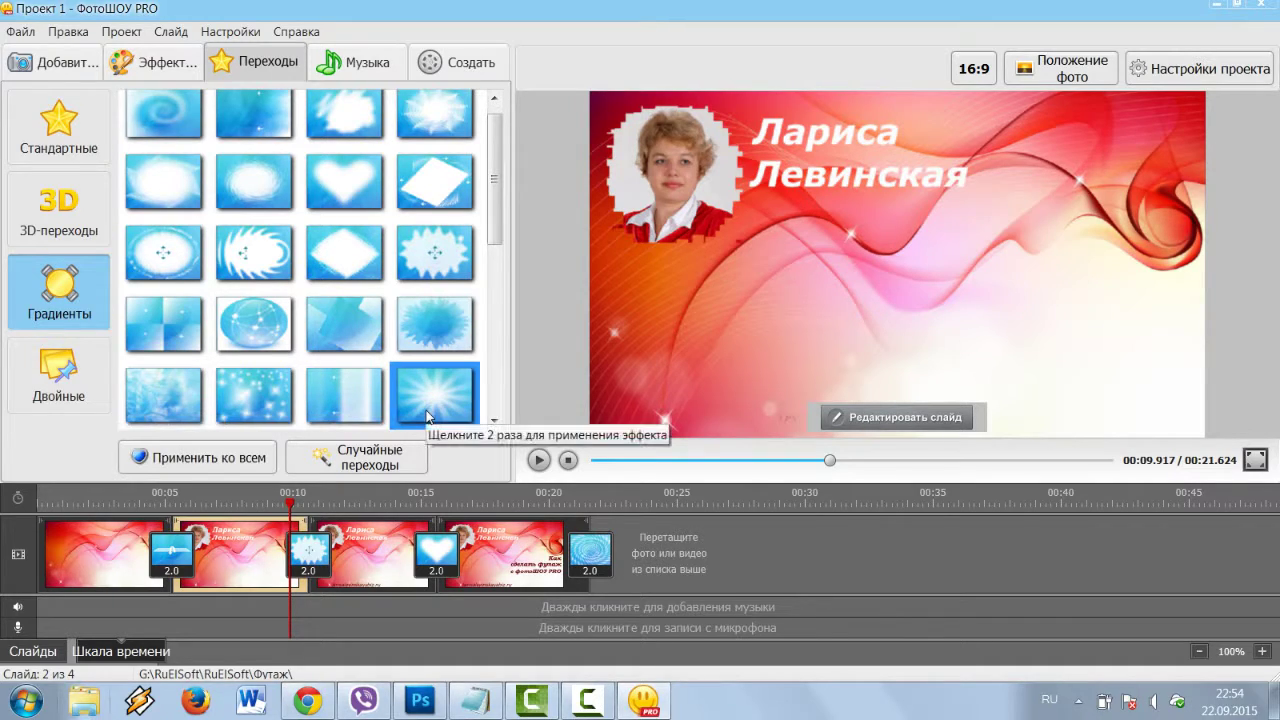
{"action": "left_click_drag", "start_coordinate": [426, 410], "coordinate": [162, 578]}
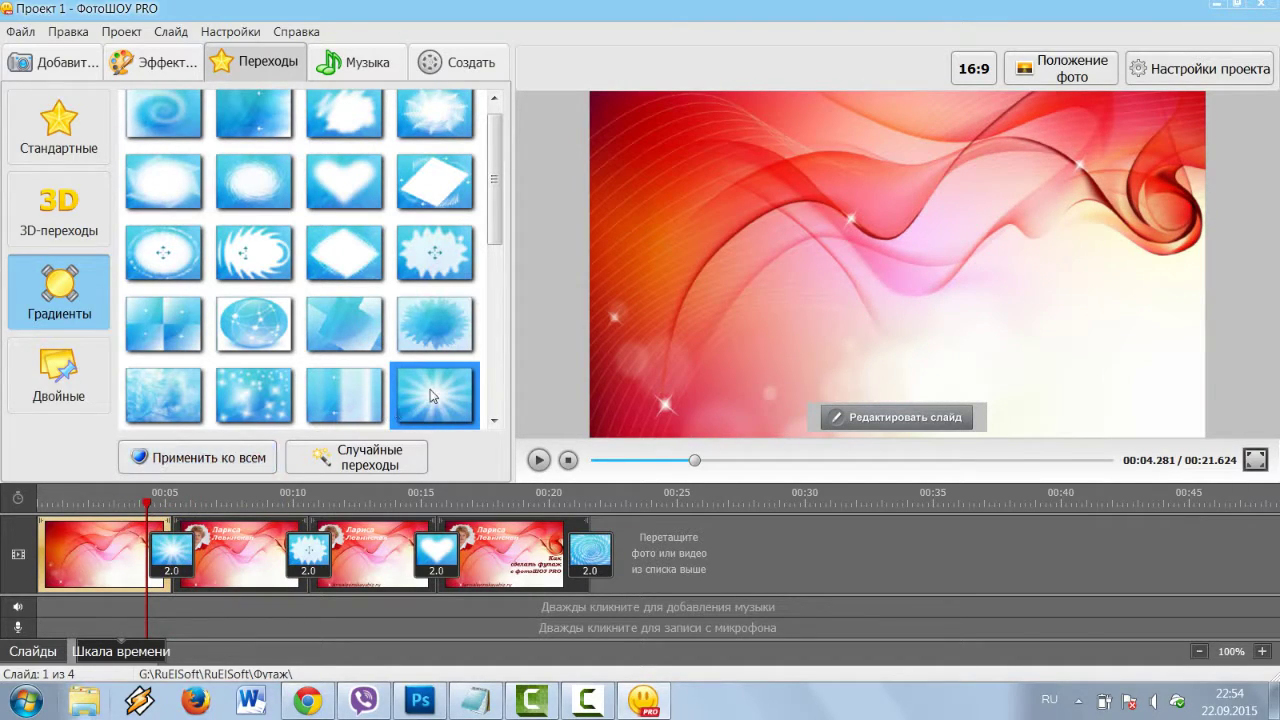
{"action": "left_click_drag", "start_coordinate": [434, 396], "coordinate": [308, 552]}
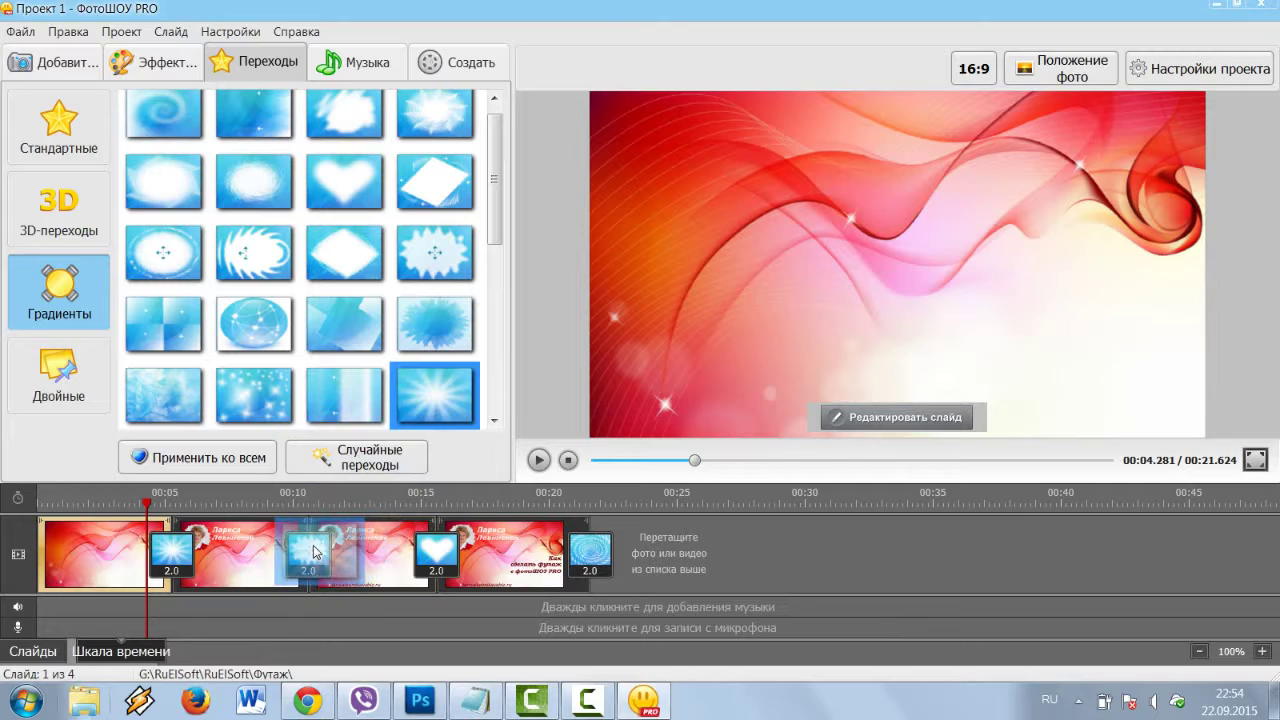
{"action": "double_click", "coordinate": [436, 392]}
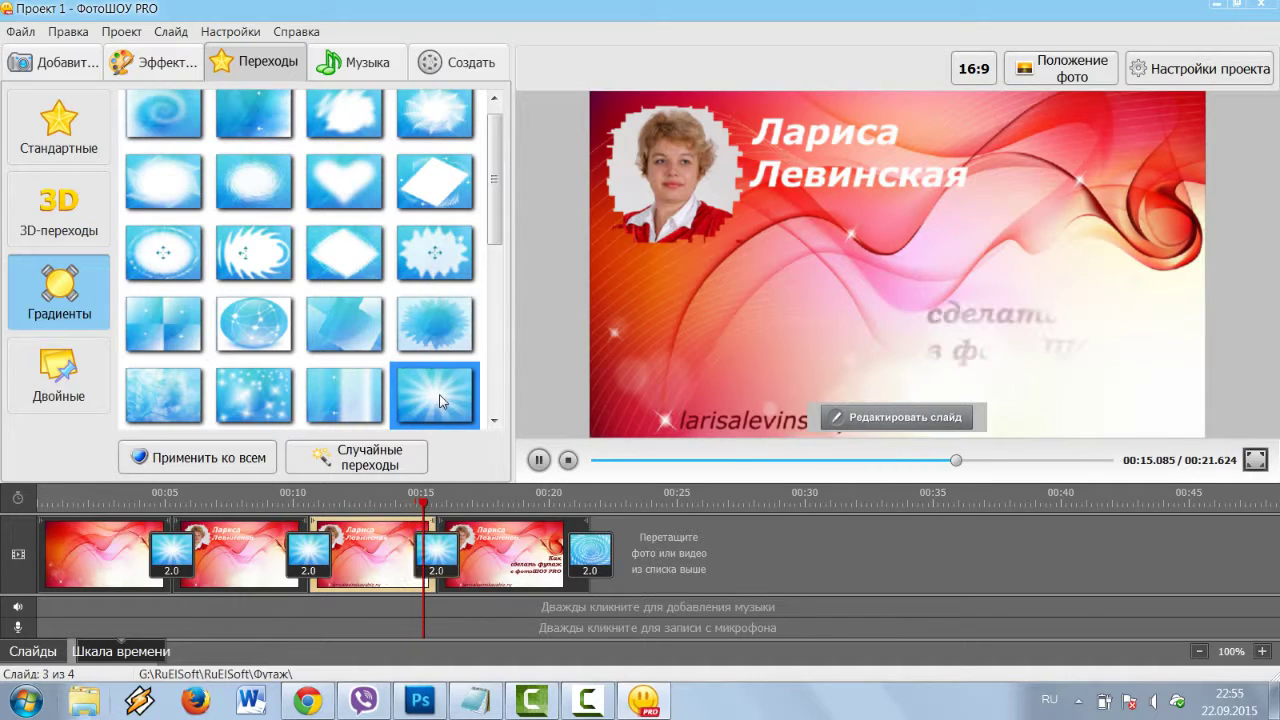
{"action": "left_click_drag", "start_coordinate": [440, 395], "coordinate": [592, 556]}
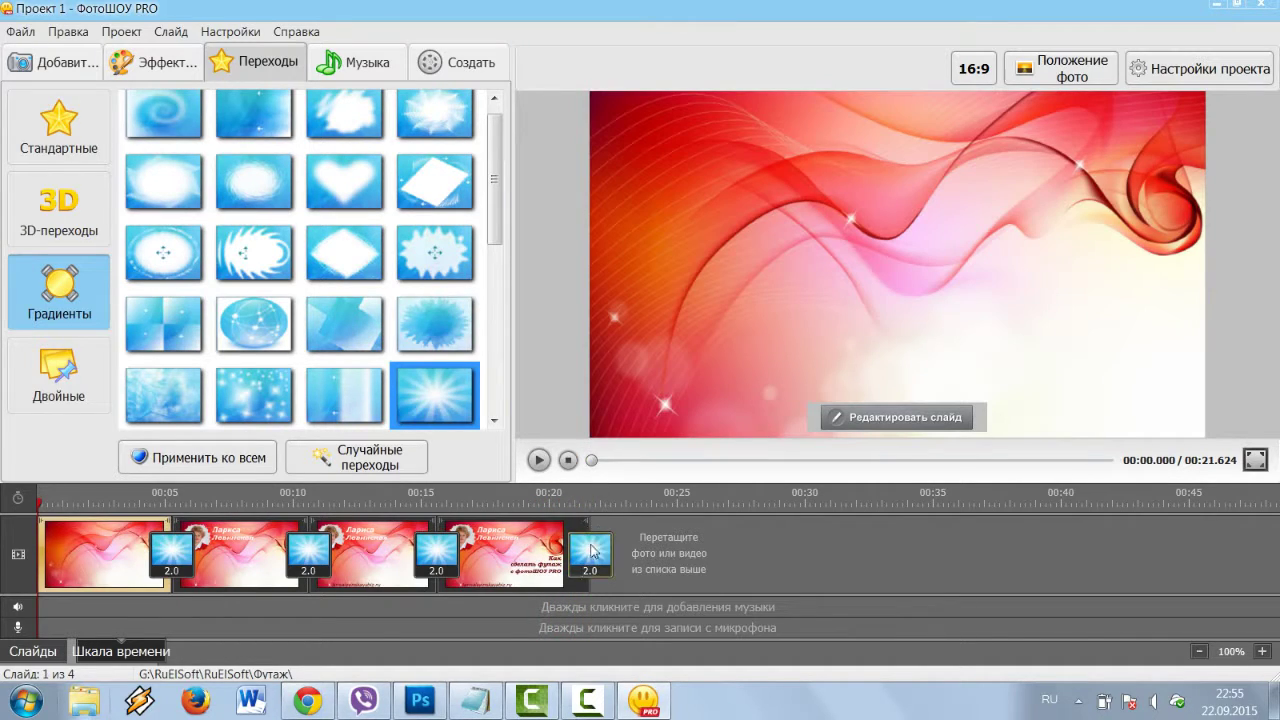
Step: Shorten the last slide slightly on the timeline and remove the transition effect that follows it
{"action": "left_click_drag", "start_coordinate": [589, 522], "coordinate": [573, 522]}
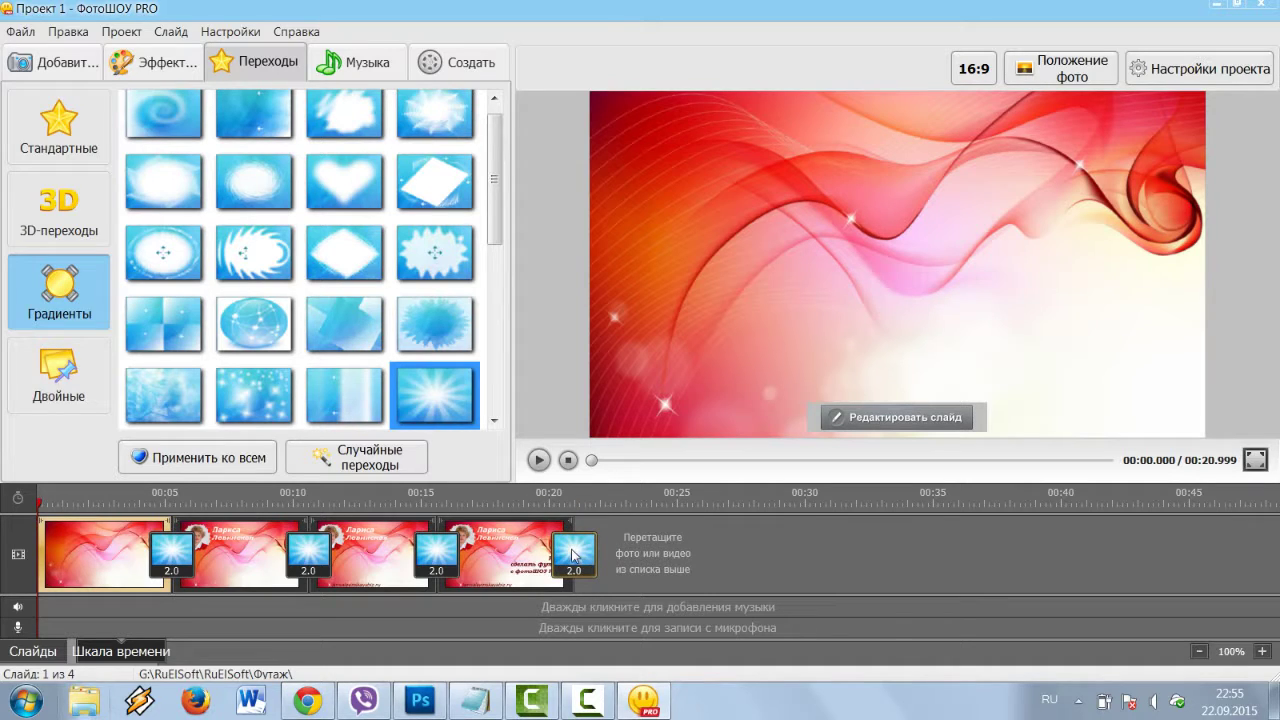
{"action": "left_click", "coordinate": [573, 555]}
{"action": "right_click", "coordinate": [573, 553]}
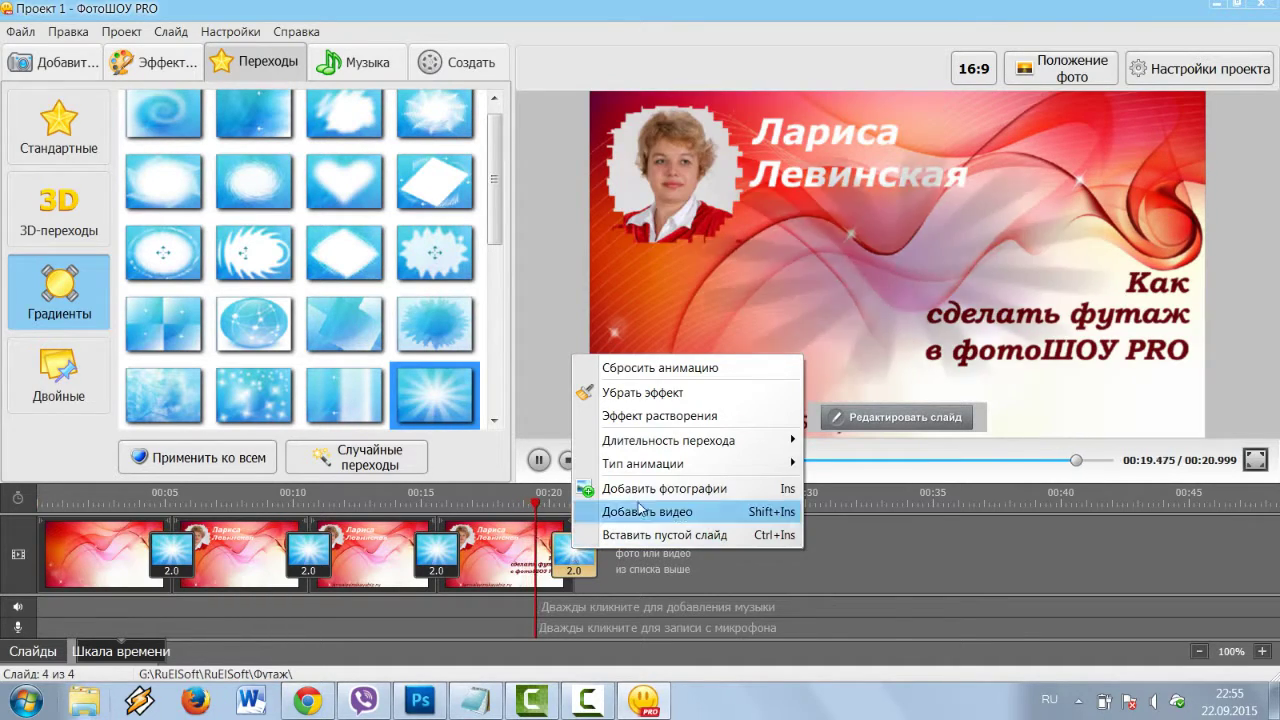
{"action": "left_click", "coordinate": [645, 391]}
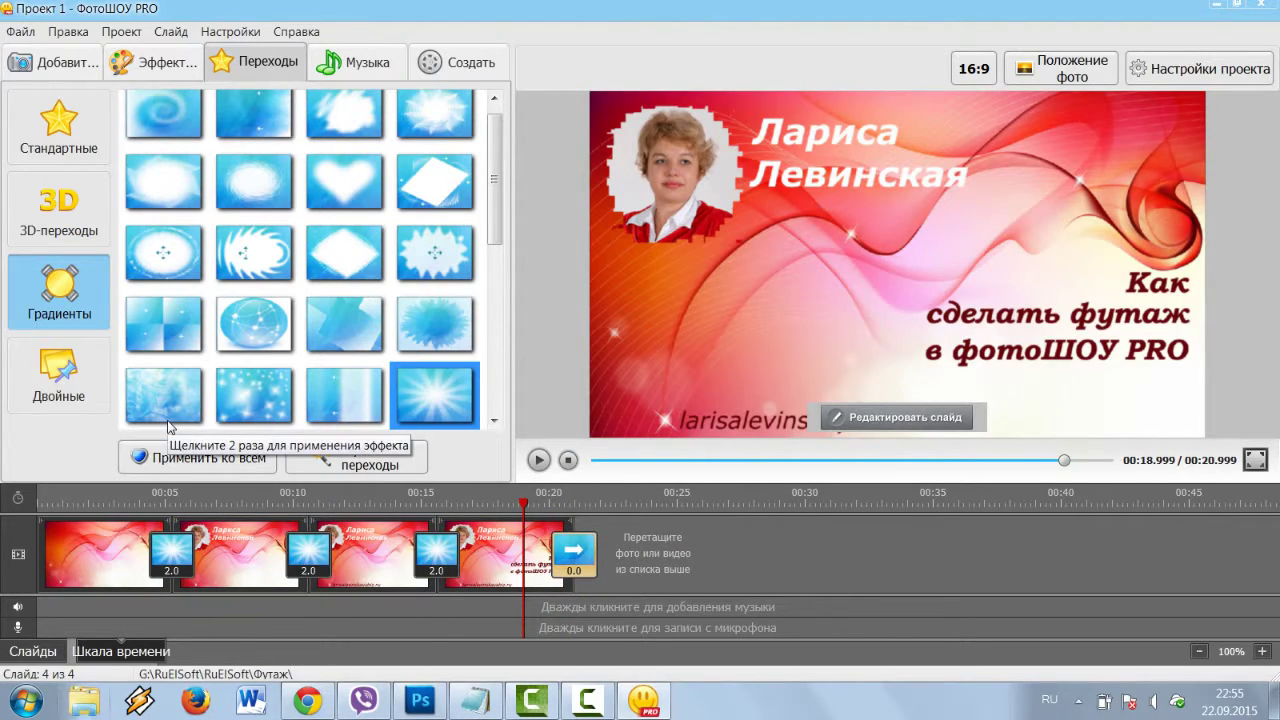
Step: Add Straight_Weather.mp3 from G:\RuElSoft\RuElSoft\Футаж as the slideshow's music
{"action": "left_click", "coordinate": [66, 64]}
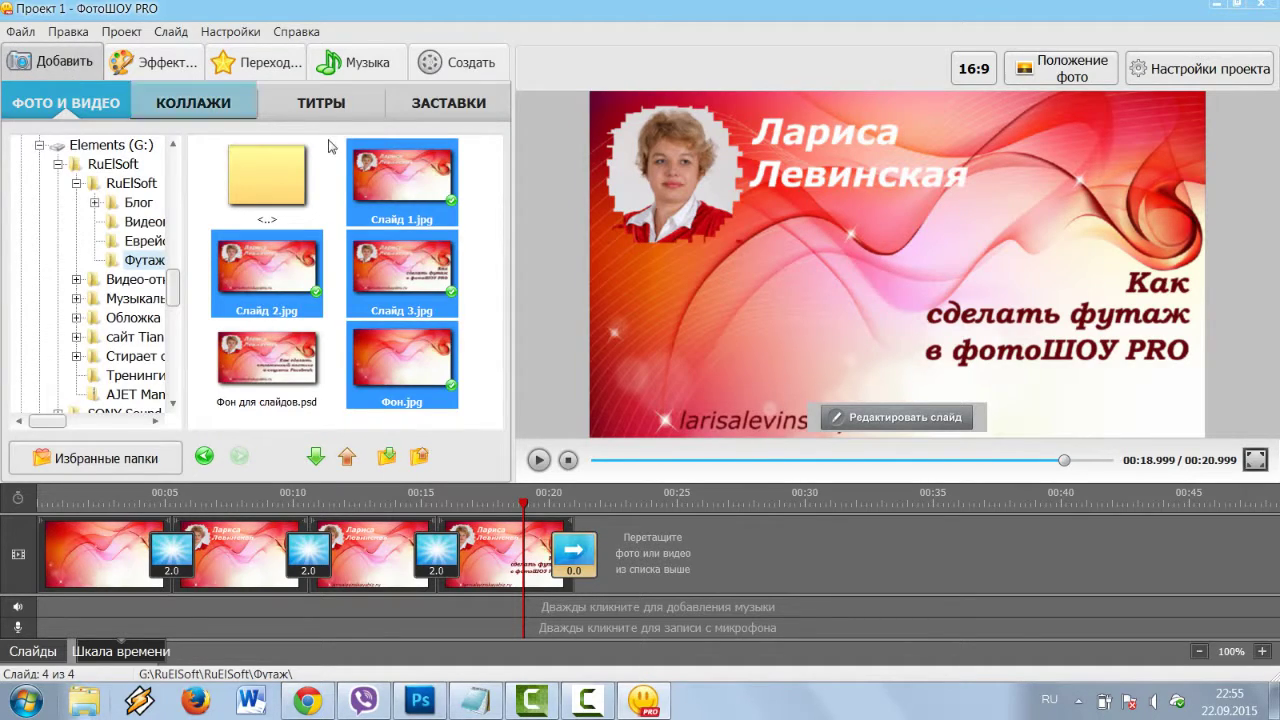
{"action": "left_click", "coordinate": [350, 70]}
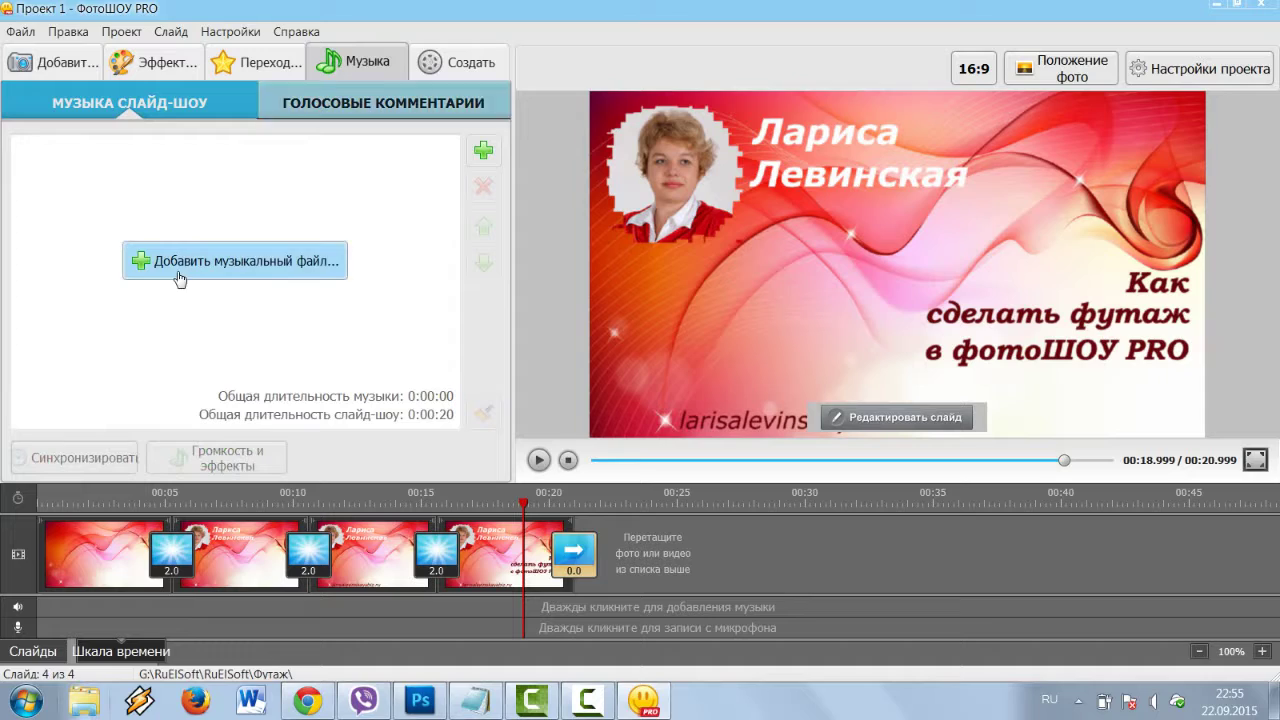
{"action": "left_click", "coordinate": [186, 265]}
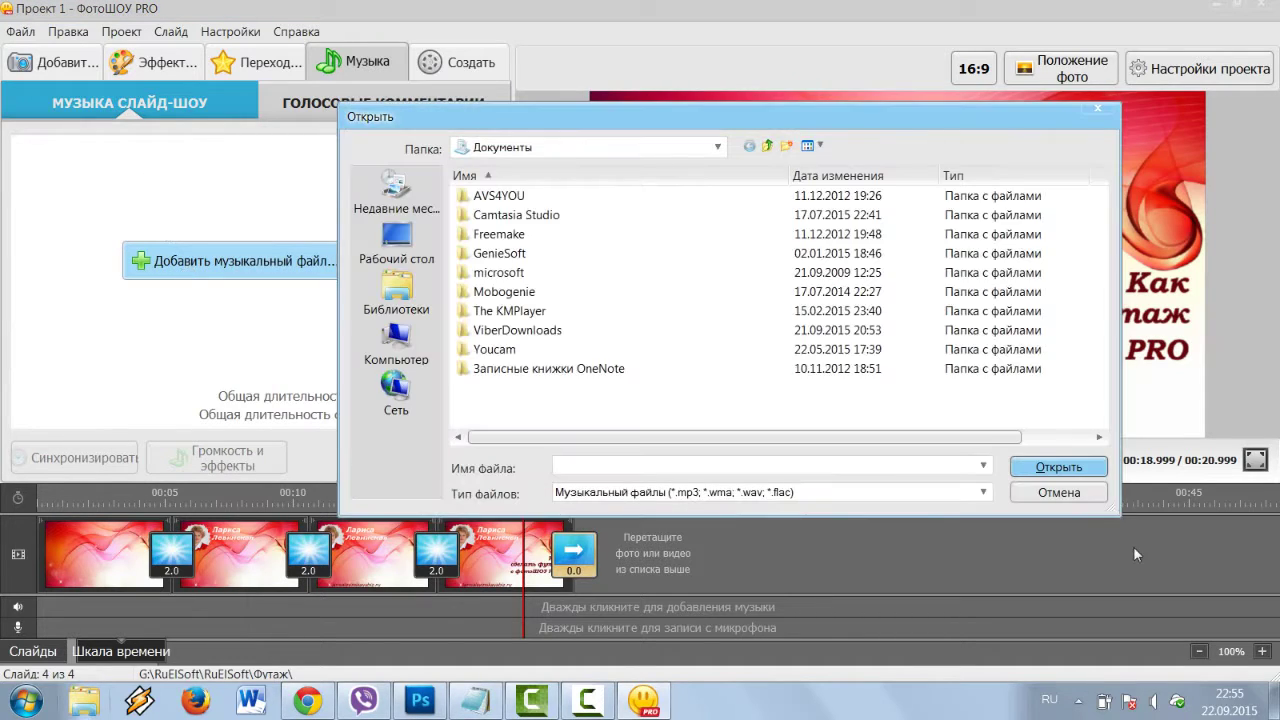
{"action": "left_click", "coordinate": [718, 147]}
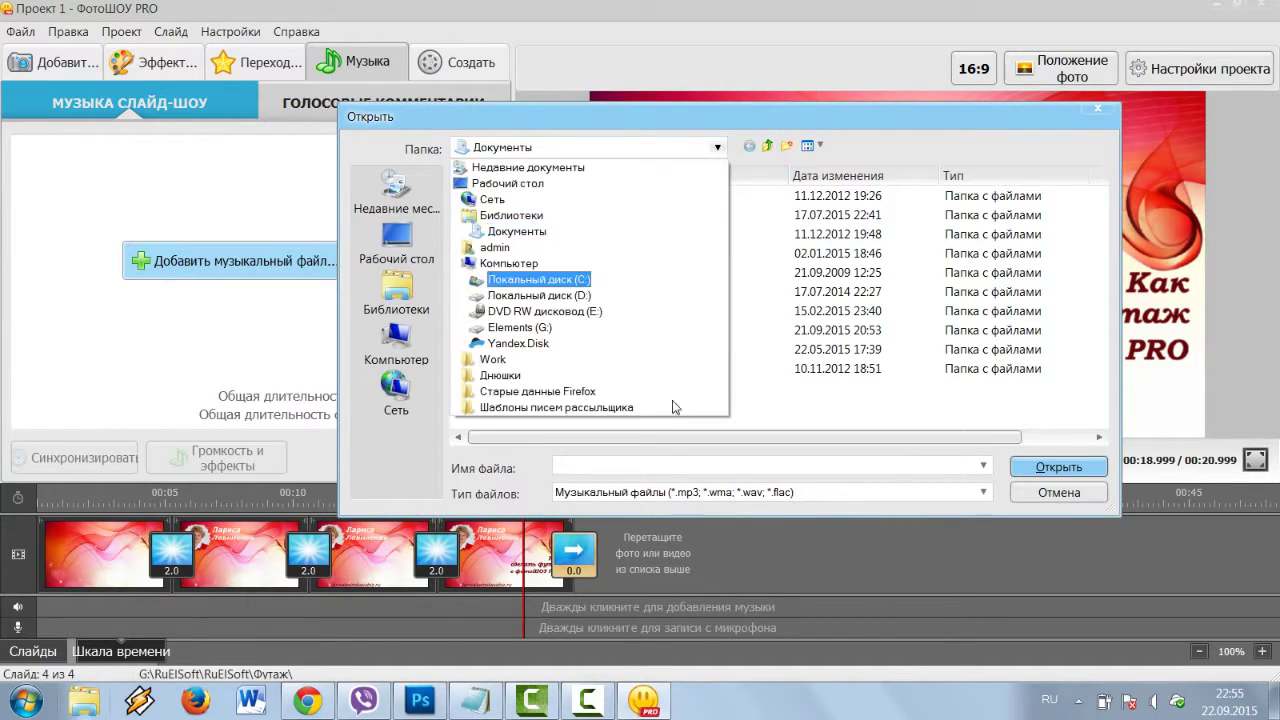
{"action": "left_click", "coordinate": [518, 330]}
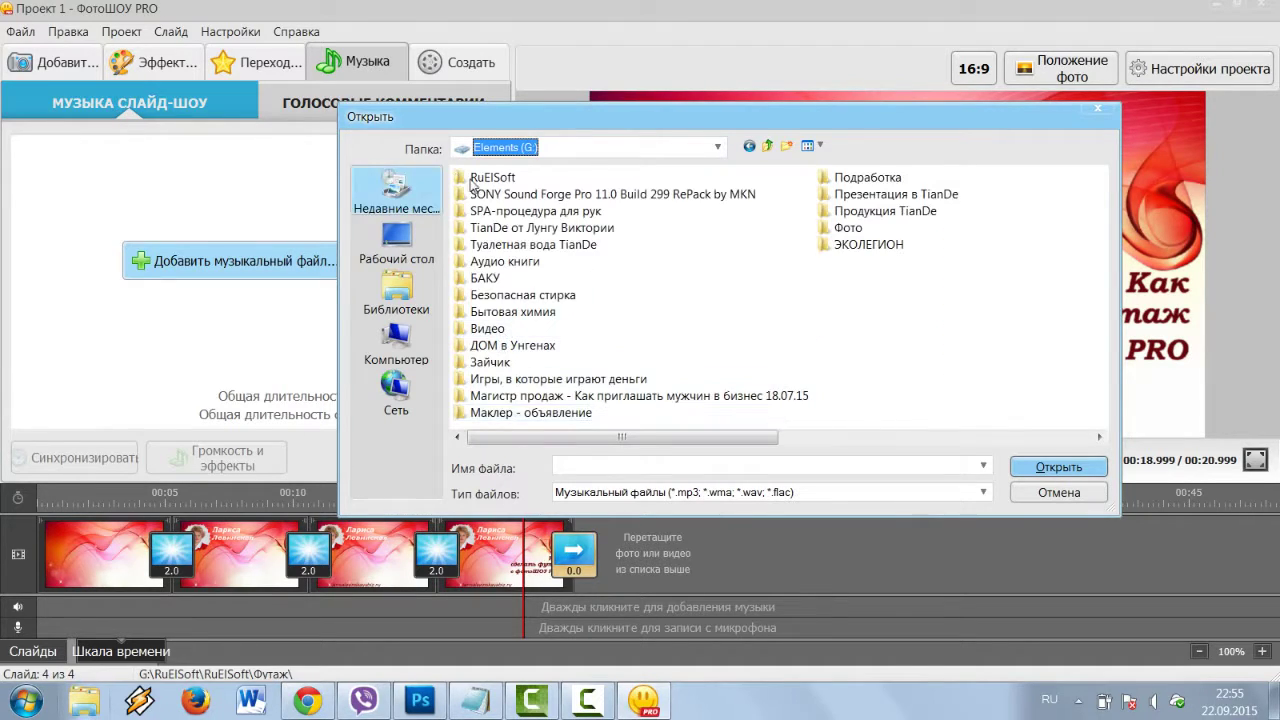
{"action": "double_click", "coordinate": [497, 182]}
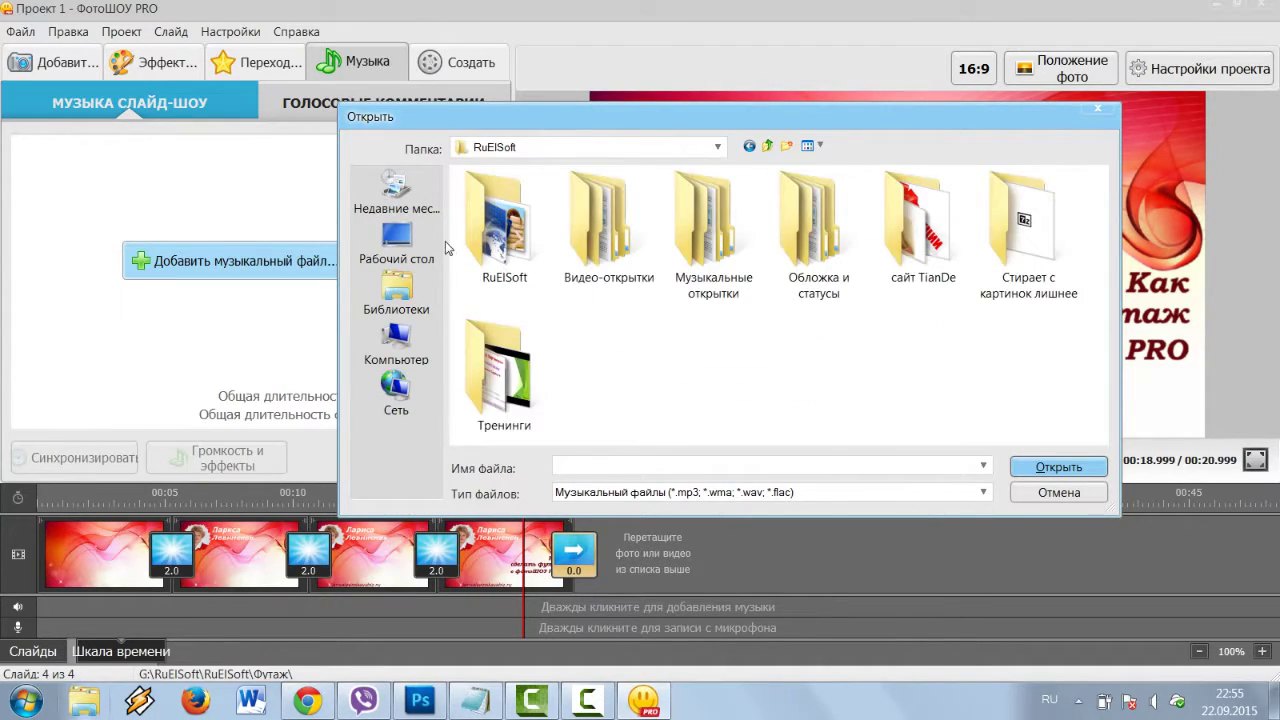
{"action": "double_click", "coordinate": [515, 238]}
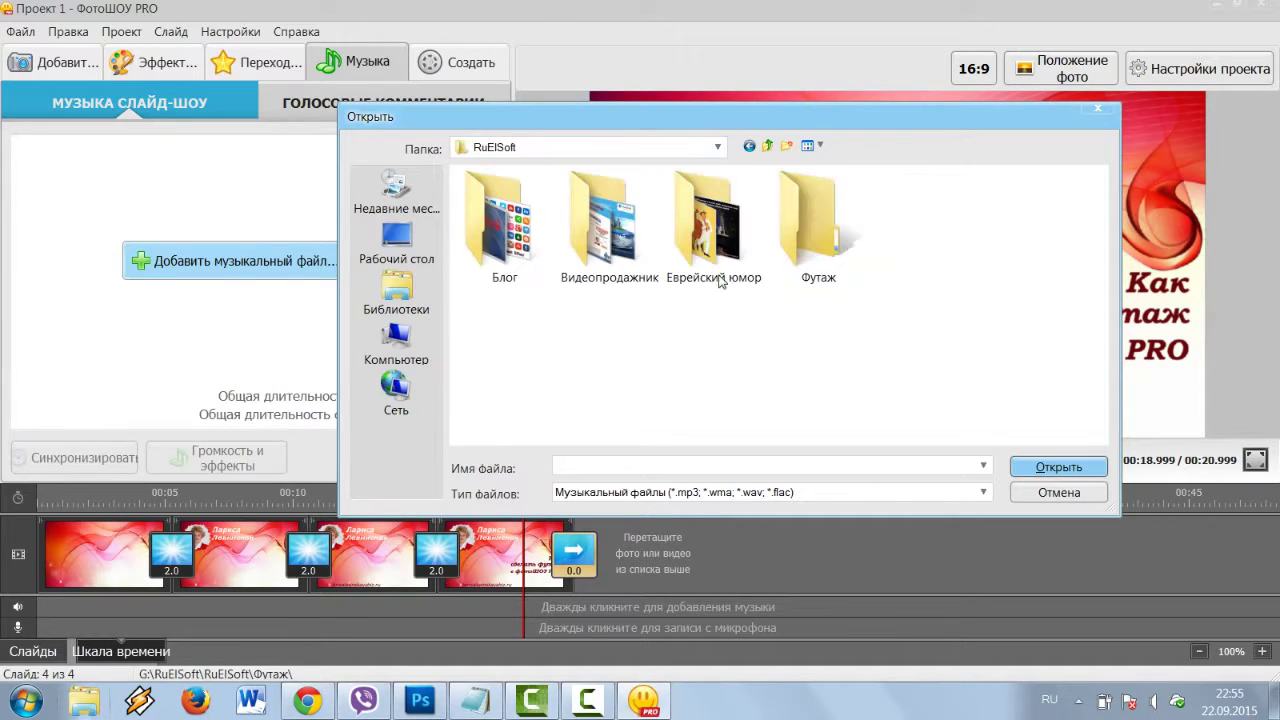
{"action": "double_click", "coordinate": [797, 230]}
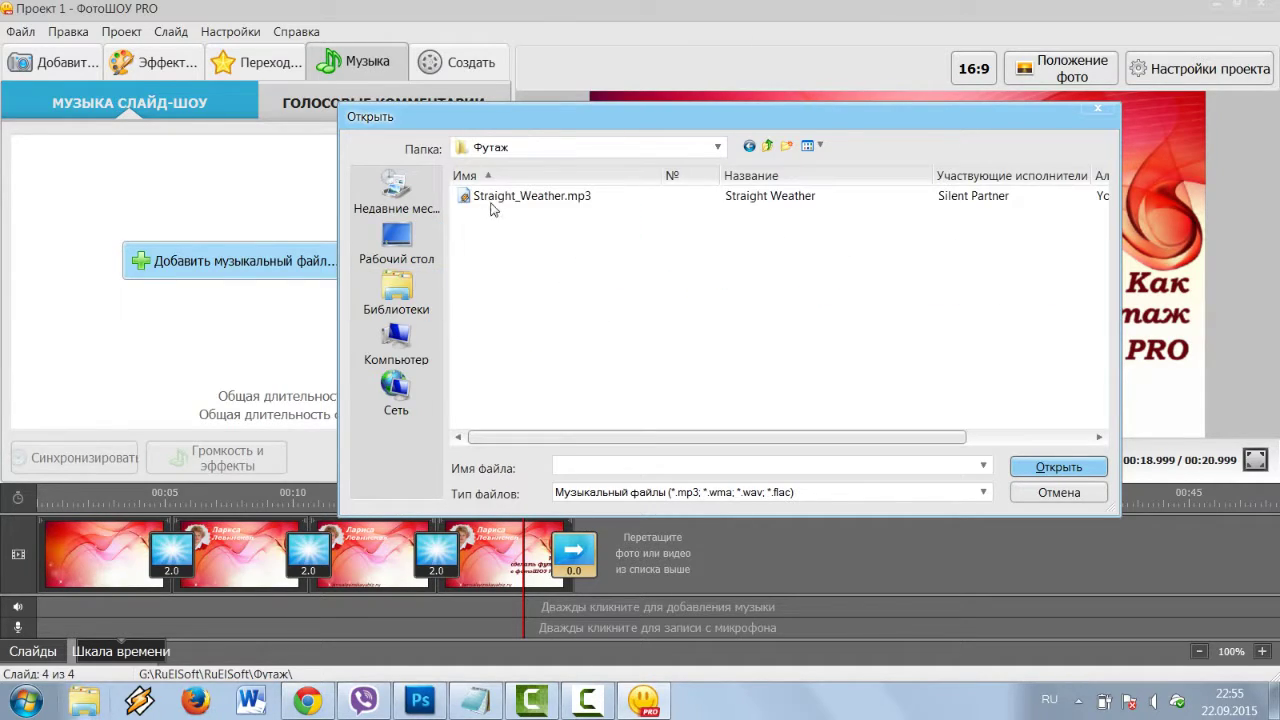
{"action": "left_click", "coordinate": [492, 200]}
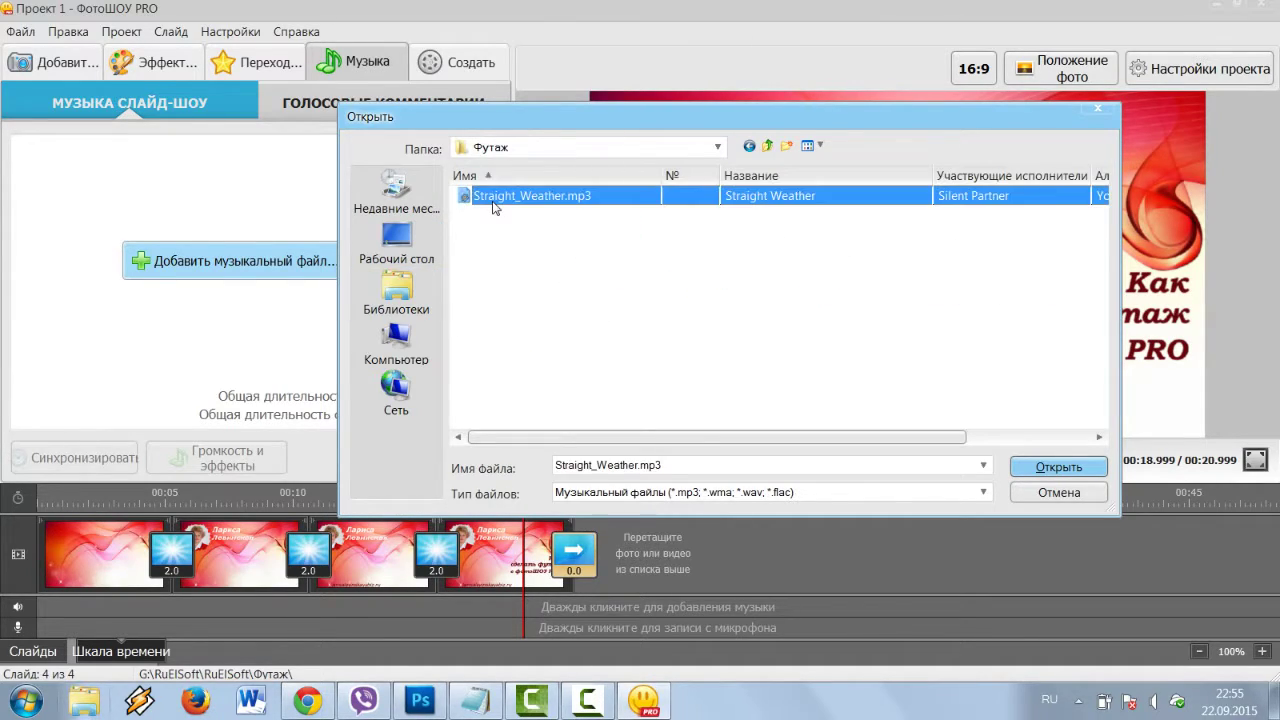
{"action": "left_click", "coordinate": [1058, 467]}
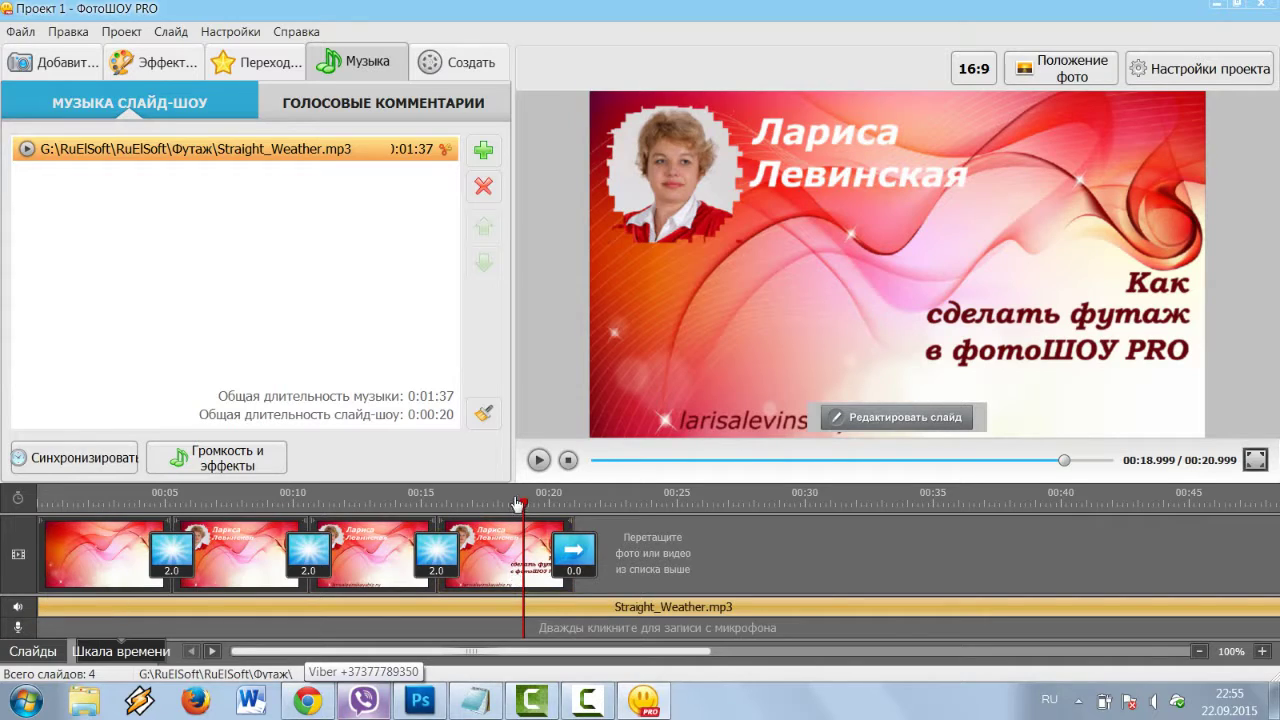
Step: Preview the slideshow with music from the start into the first transition
{"action": "left_click_drag", "start_coordinate": [526, 508], "coordinate": [40, 528]}
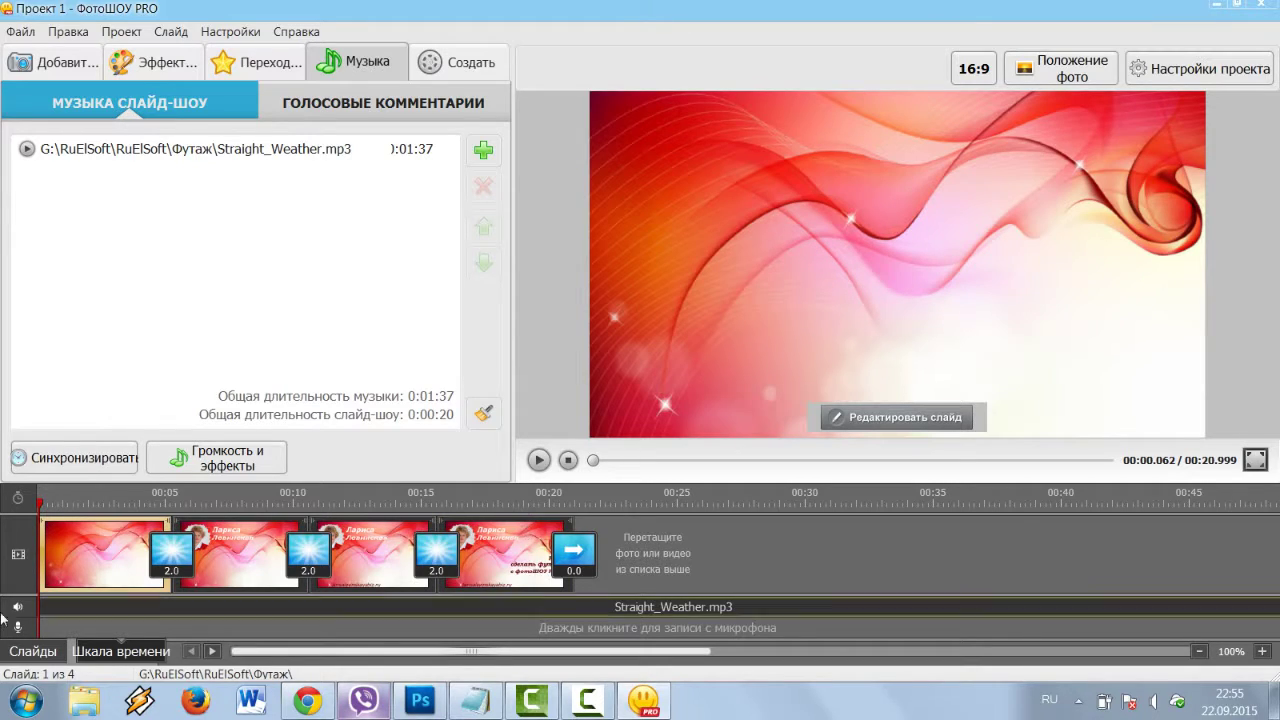
{"action": "left_click", "coordinate": [538, 462]}
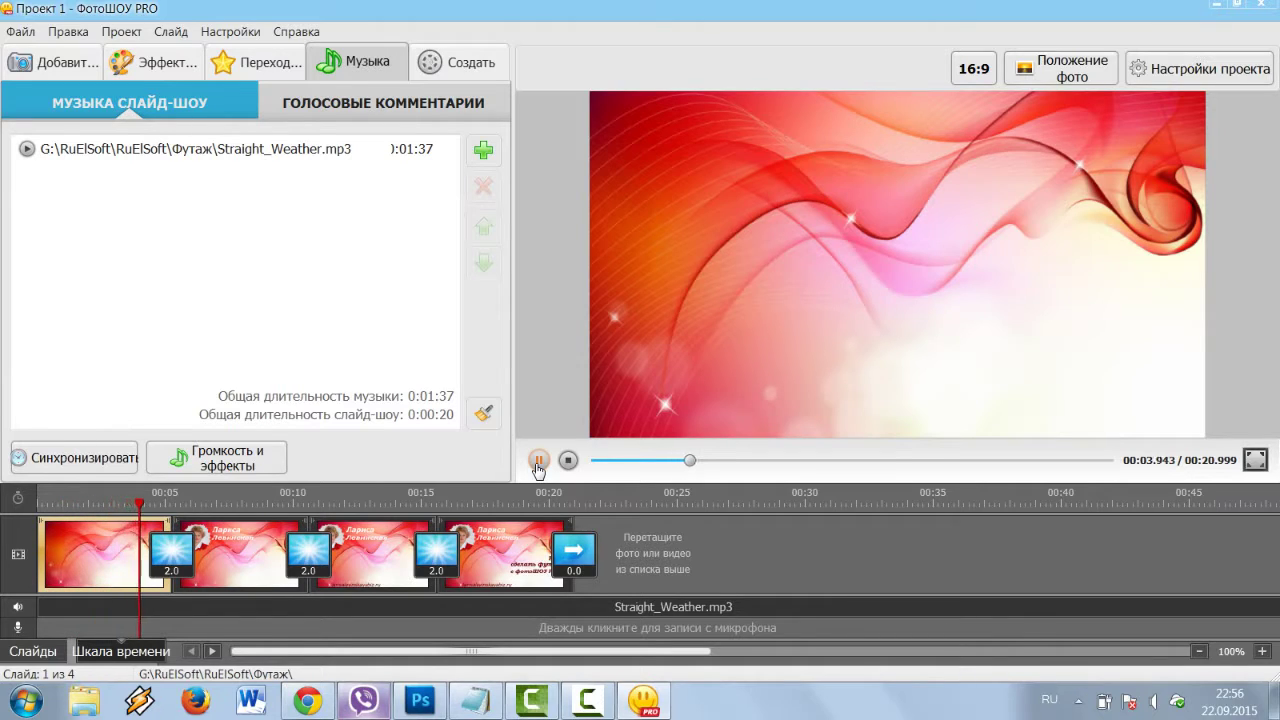
{"action": "left_click", "coordinate": [538, 462]}
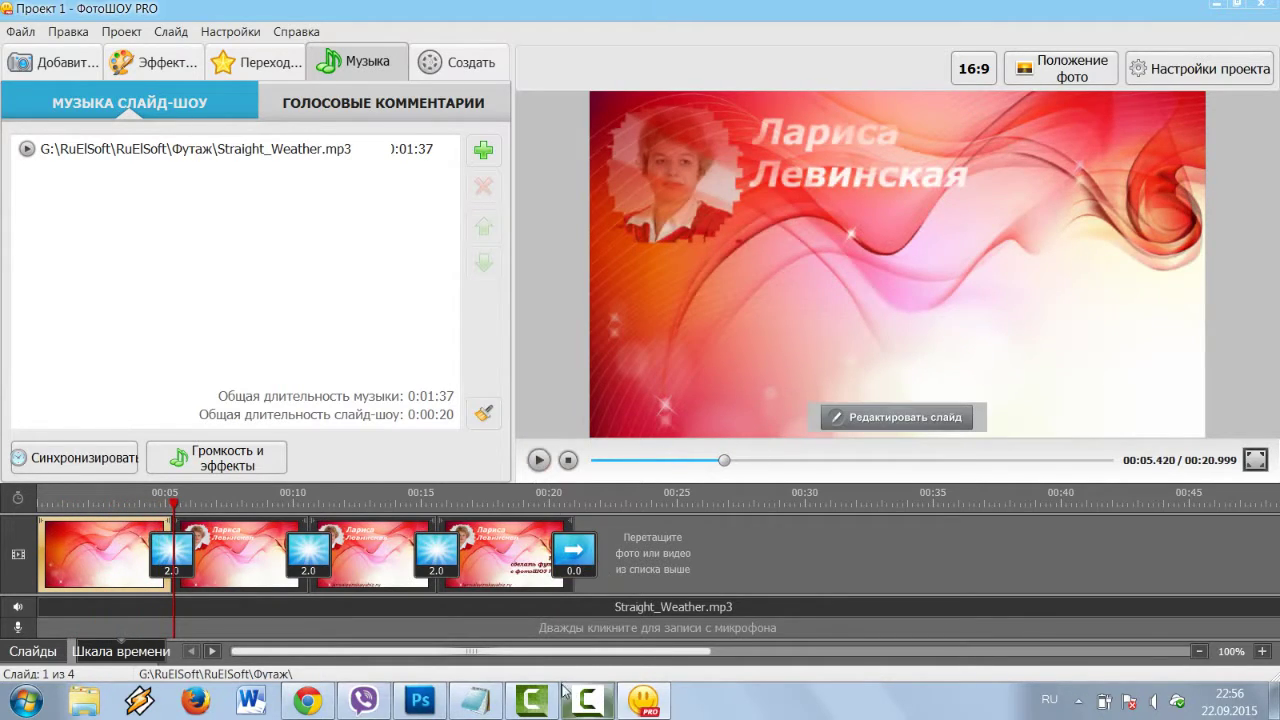
{"action": "right_click", "coordinate": [423, 607]}
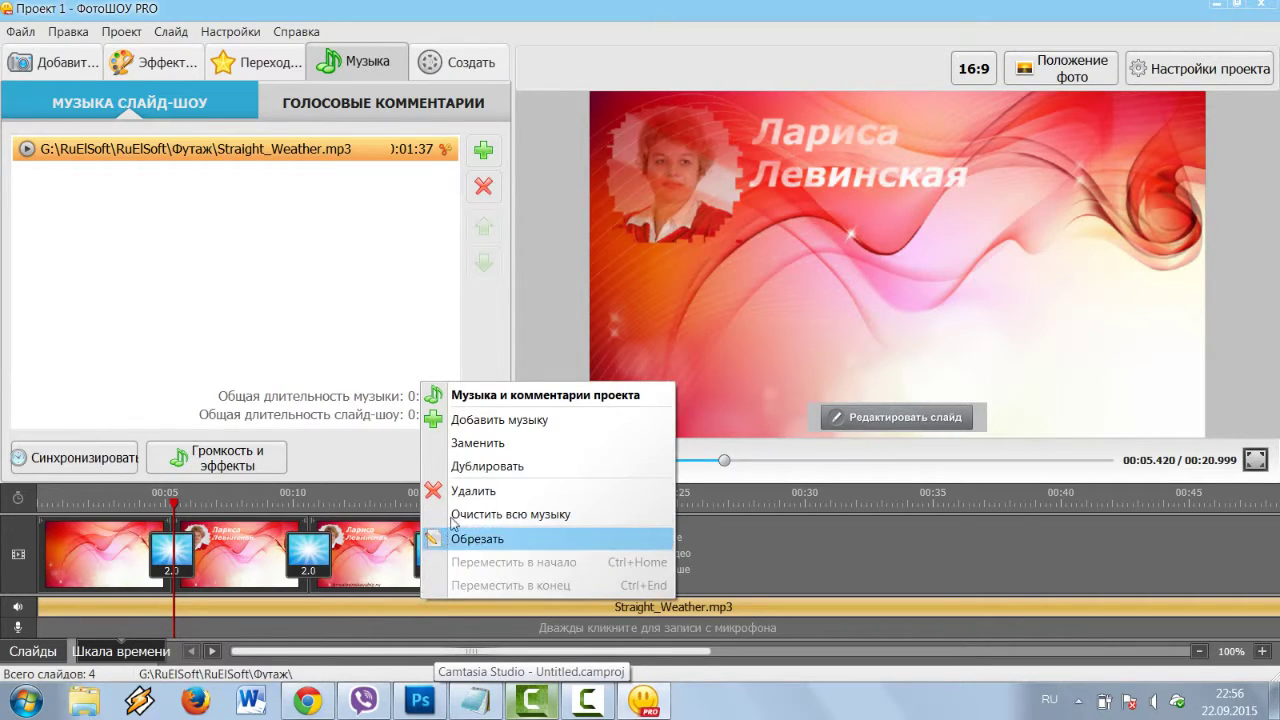
{"action": "left_click", "coordinate": [477, 539]}
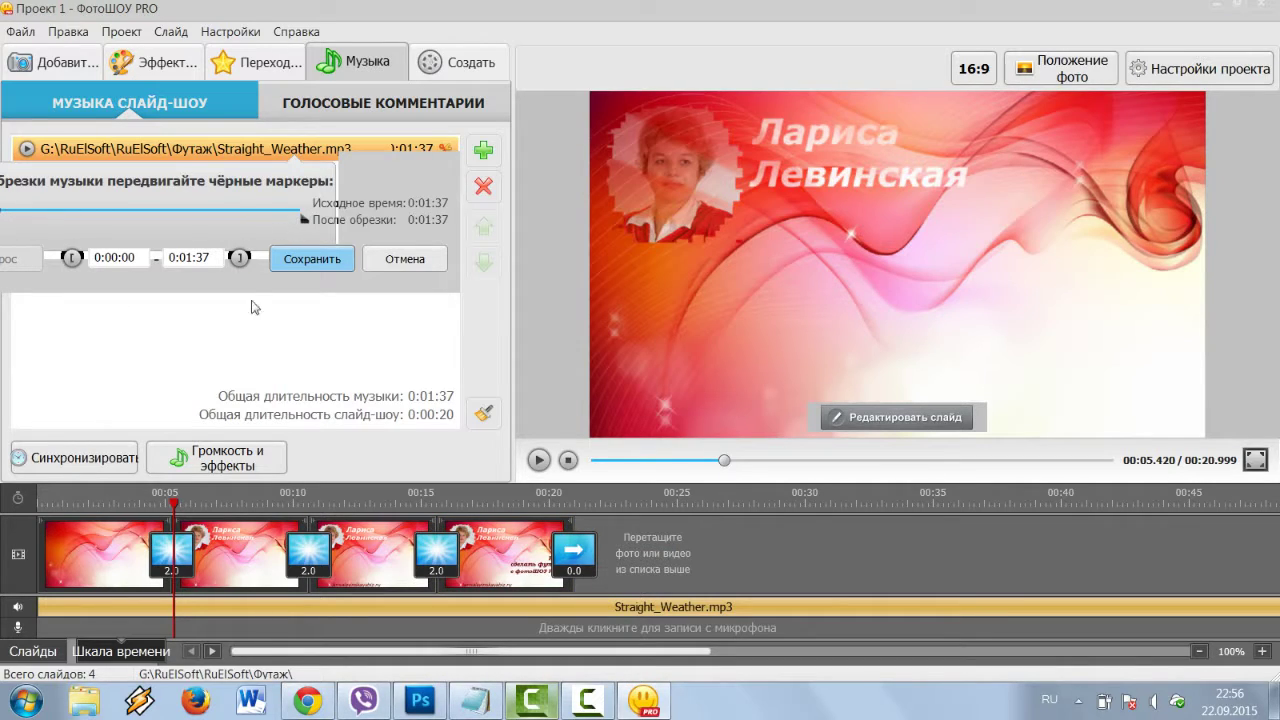
{"action": "left_click", "coordinate": [336, 262]}
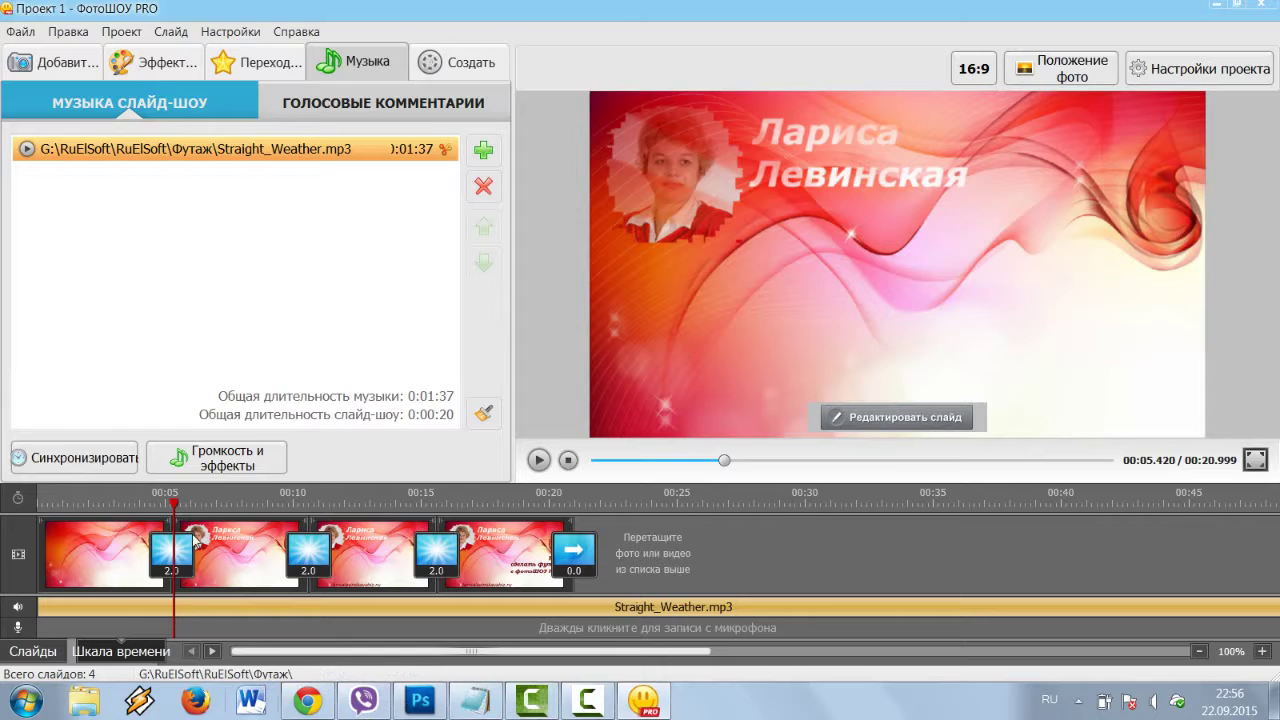
Step: Trim the end of the Straight_Weather.mp3 track to about 21 seconds so it ends with the last slide
{"action": "left_click_drag", "start_coordinate": [634, 657], "coordinate": [1181, 655]}
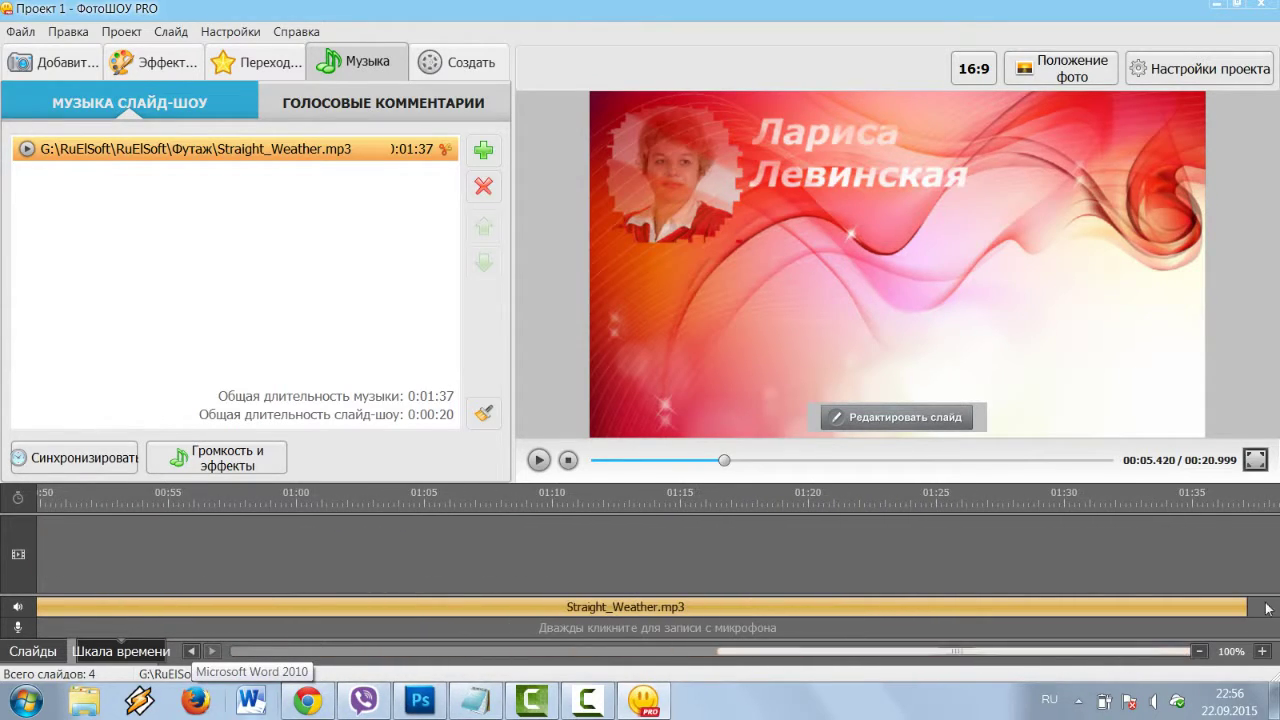
{"action": "left_click_drag", "start_coordinate": [1144, 604], "coordinate": [82, 622]}
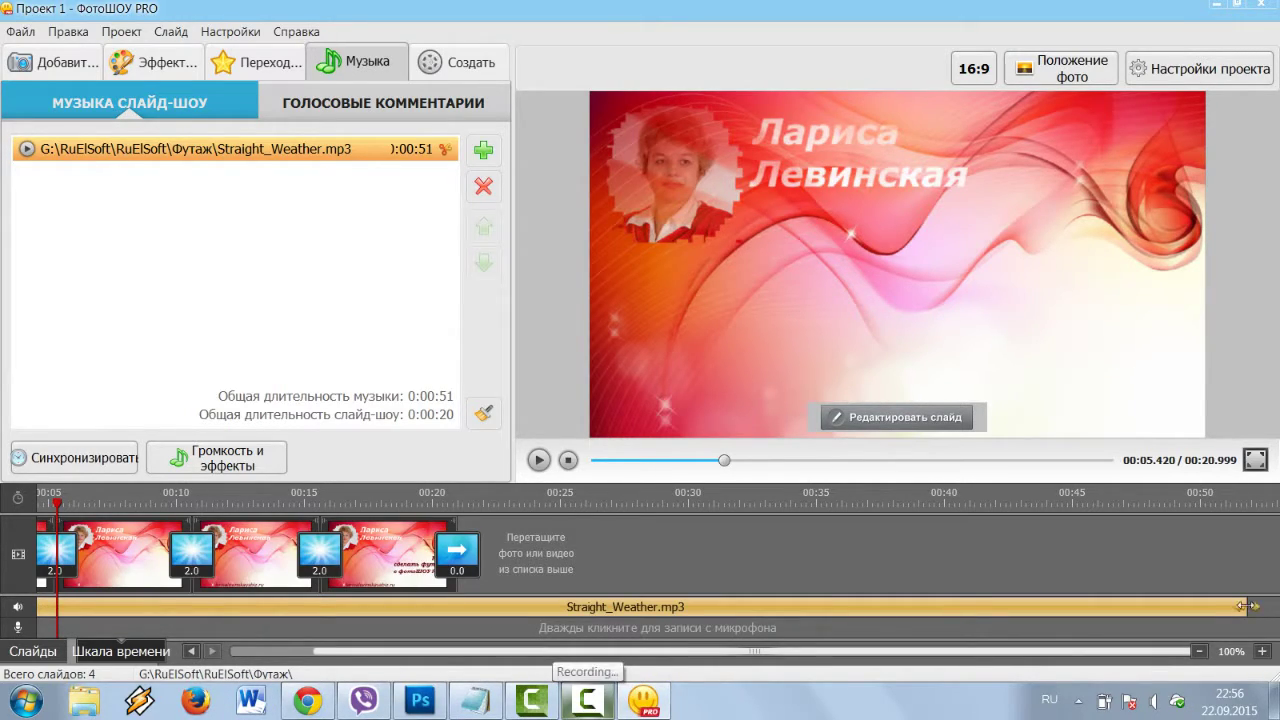
{"action": "left_click_drag", "start_coordinate": [1246, 606], "coordinate": [455, 620]}
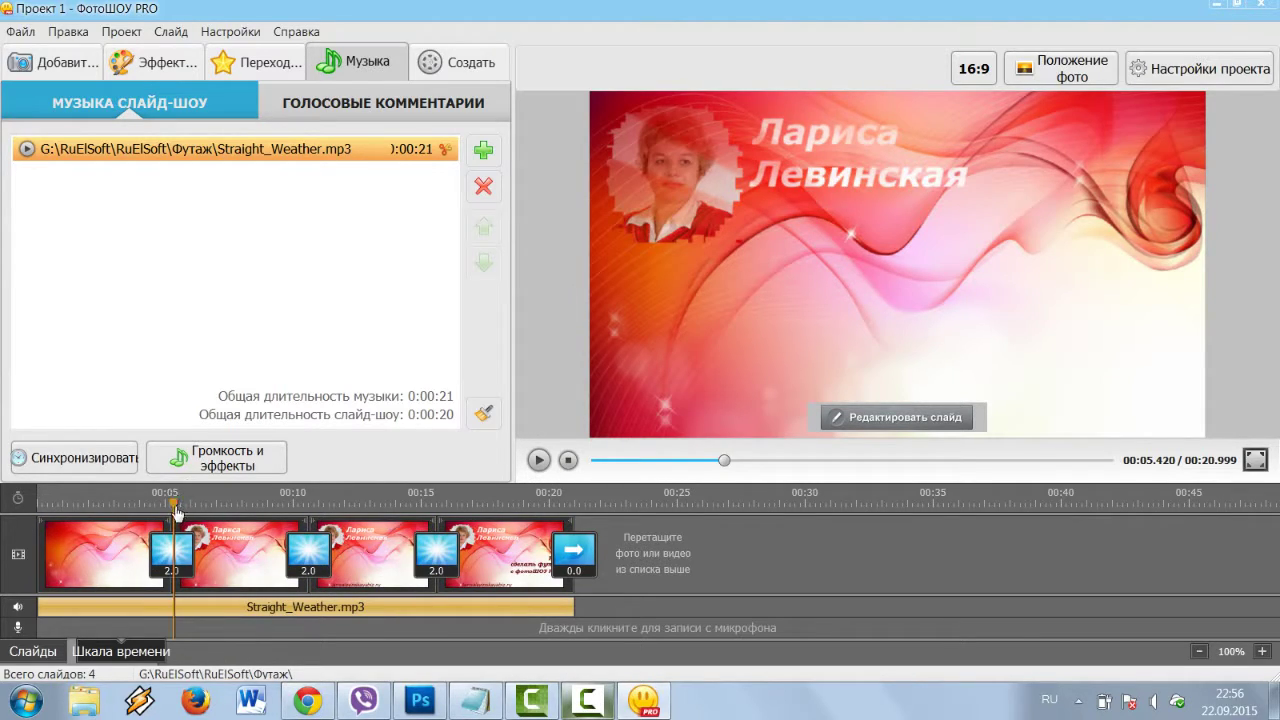
Step: Play the whole slideshow from the beginning to check the slides, transitions and trimmed music
{"action": "left_click_drag", "start_coordinate": [176, 512], "coordinate": [34, 512]}
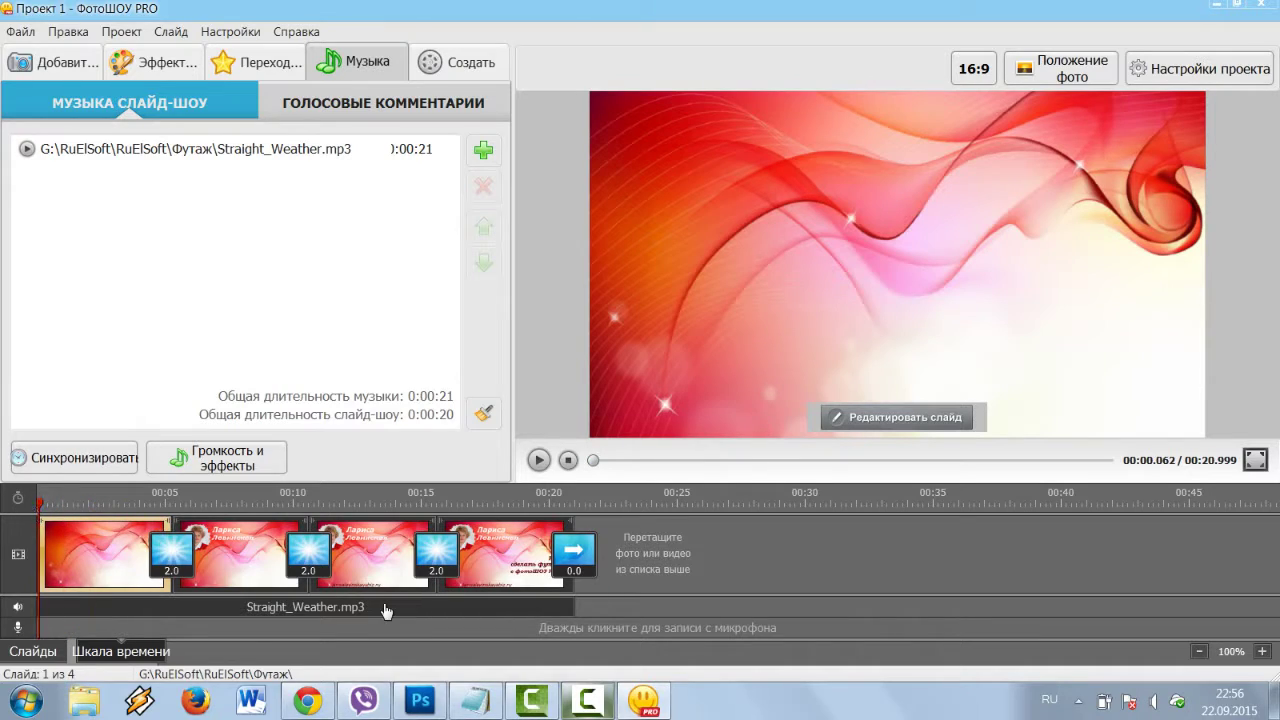
{"action": "left_click", "coordinate": [539, 460]}
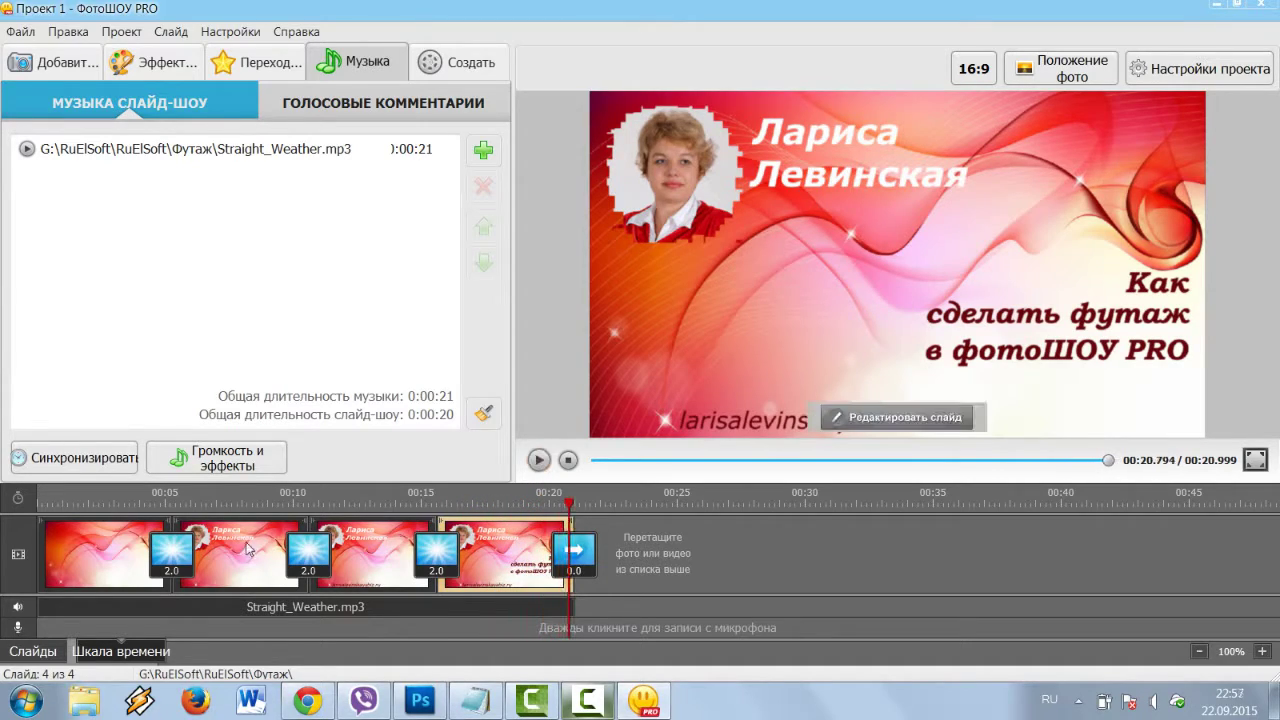
Step: Set the duration of the first slide, Фон.jpg, to 3 seconds and save the slide
{"action": "left_click", "coordinate": [116, 546]}
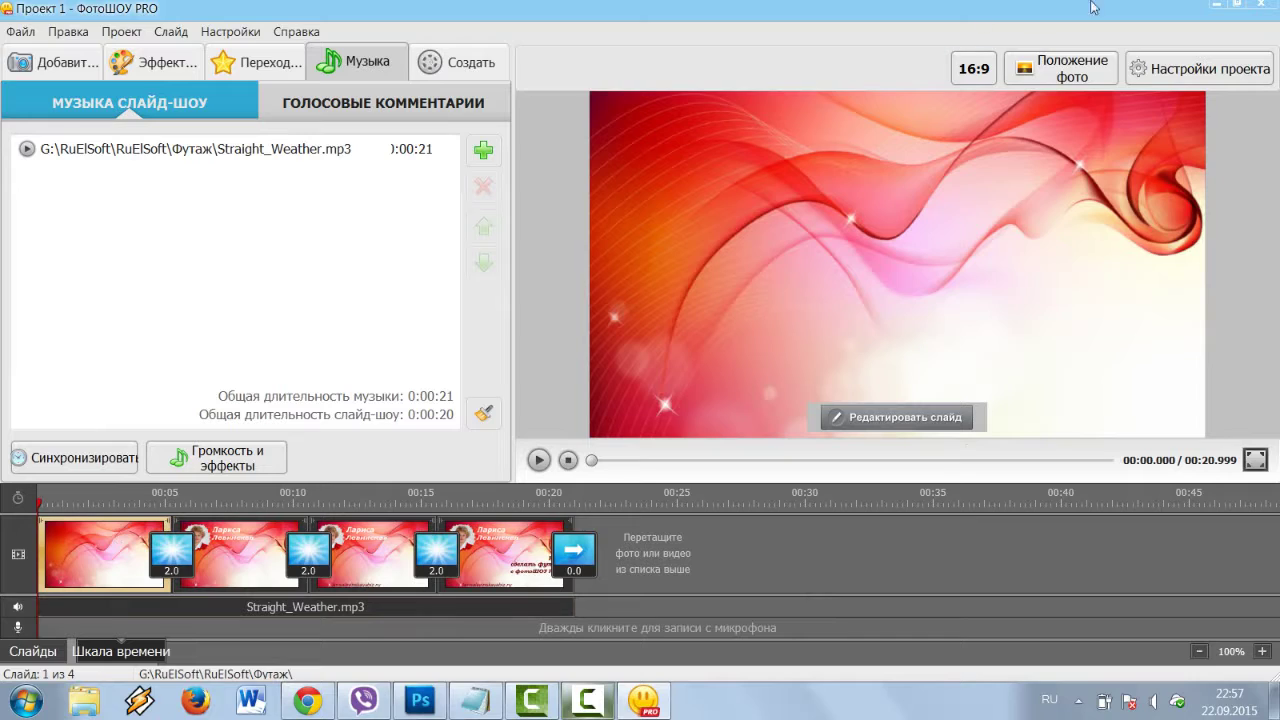
{"action": "left_click", "coordinate": [903, 425]}
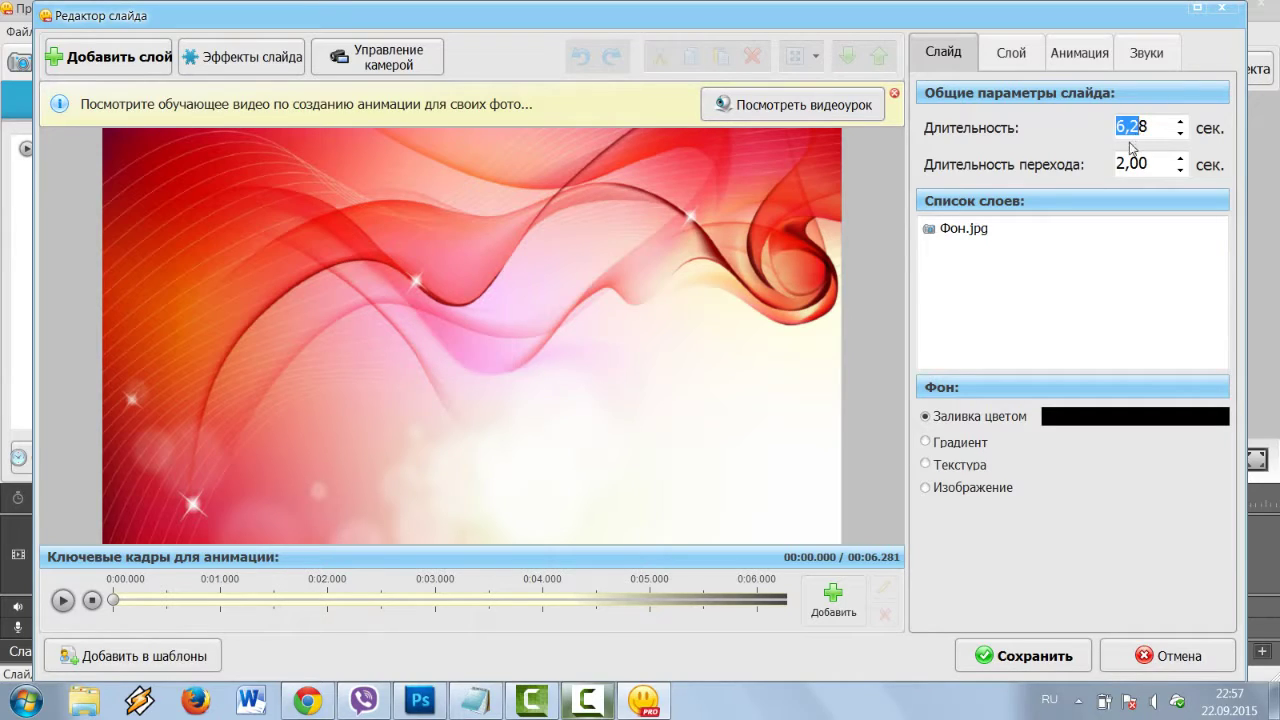
{"action": "type", "text": "38"}
{"action": "key", "text": "Return"}
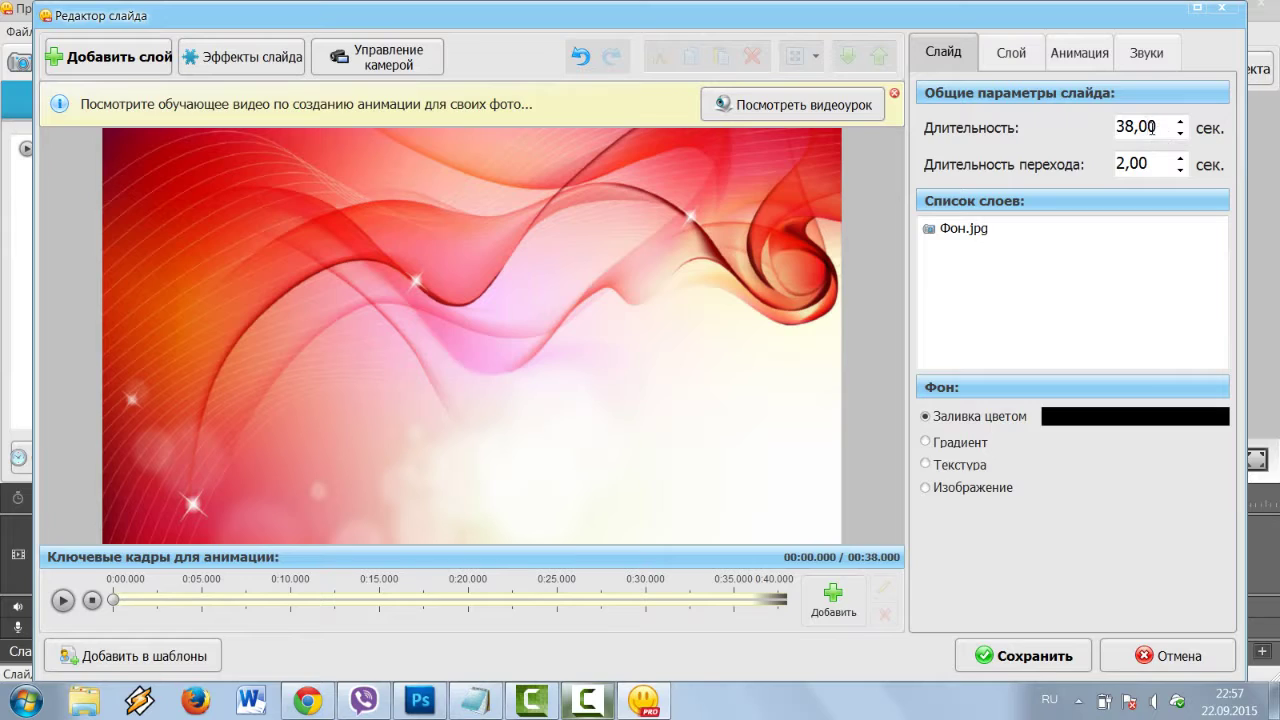
{"action": "key", "text": "Return"}
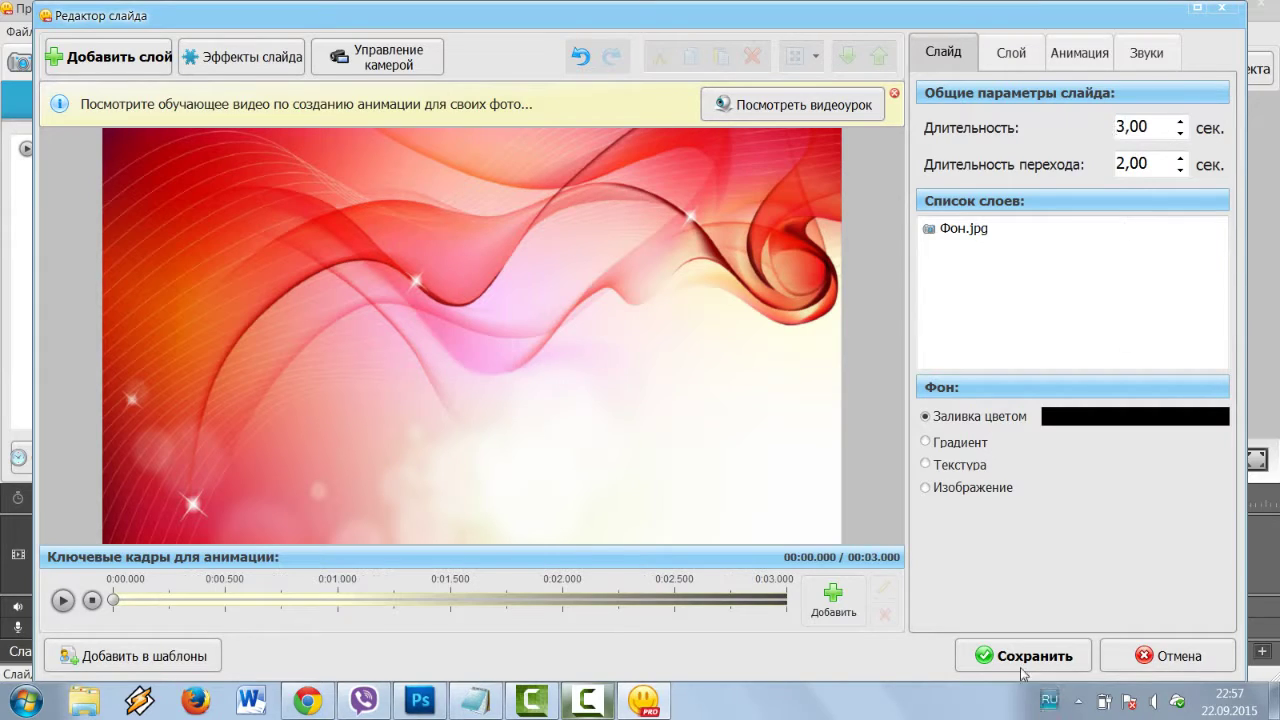
{"action": "left_click", "coordinate": [1022, 665]}
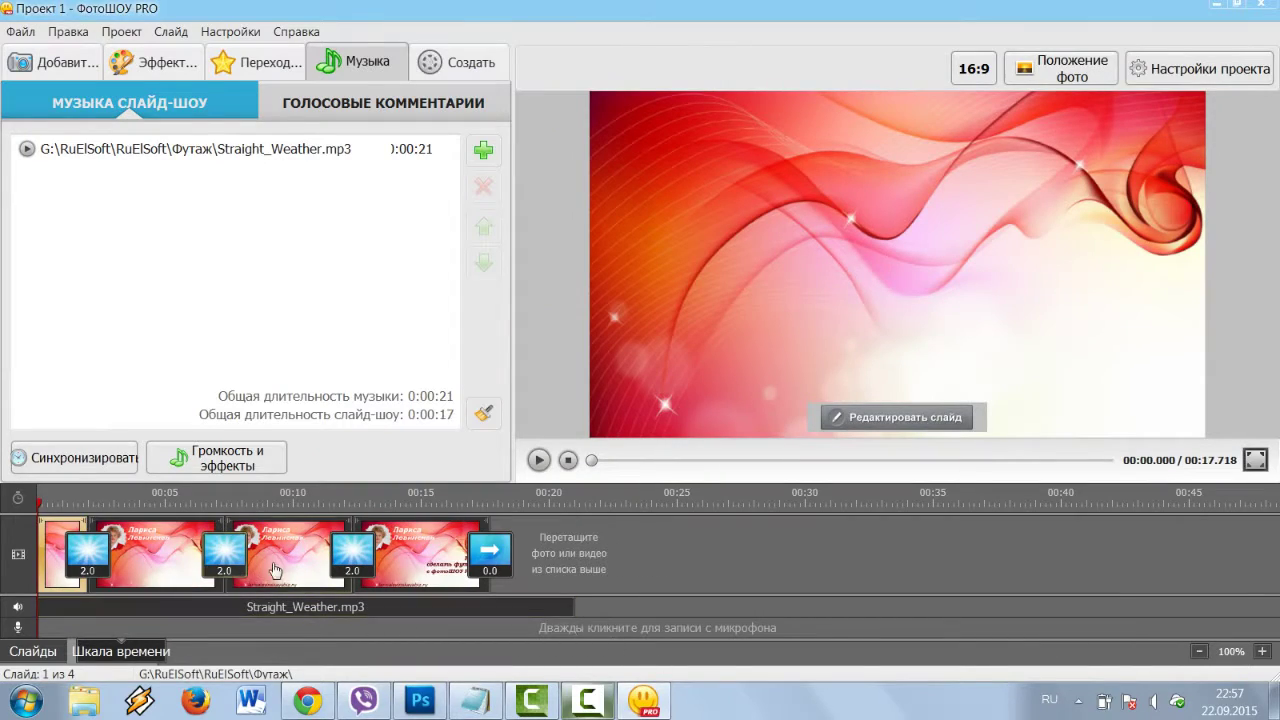
Step: Set the duration of the second slide, Слайд 1.jpg, to 6 seconds and save the slide
{"action": "left_click", "coordinate": [160, 555]}
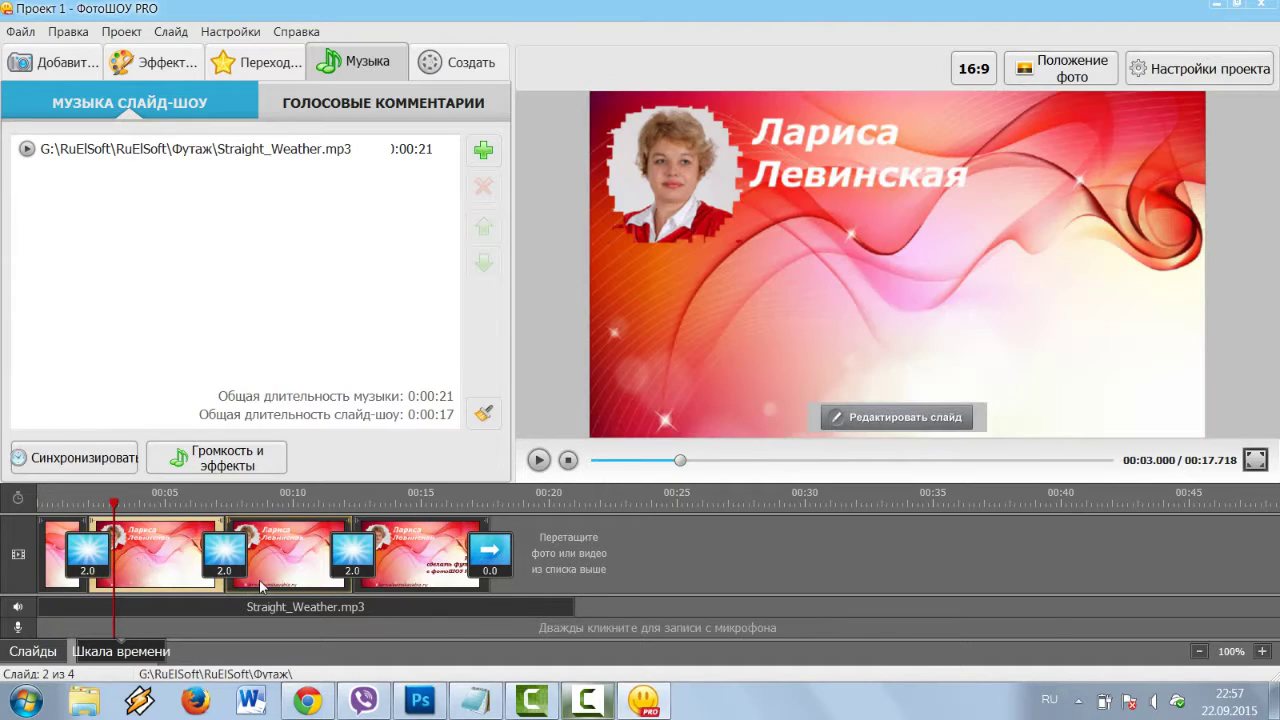
{"action": "left_click", "coordinate": [879, 418]}
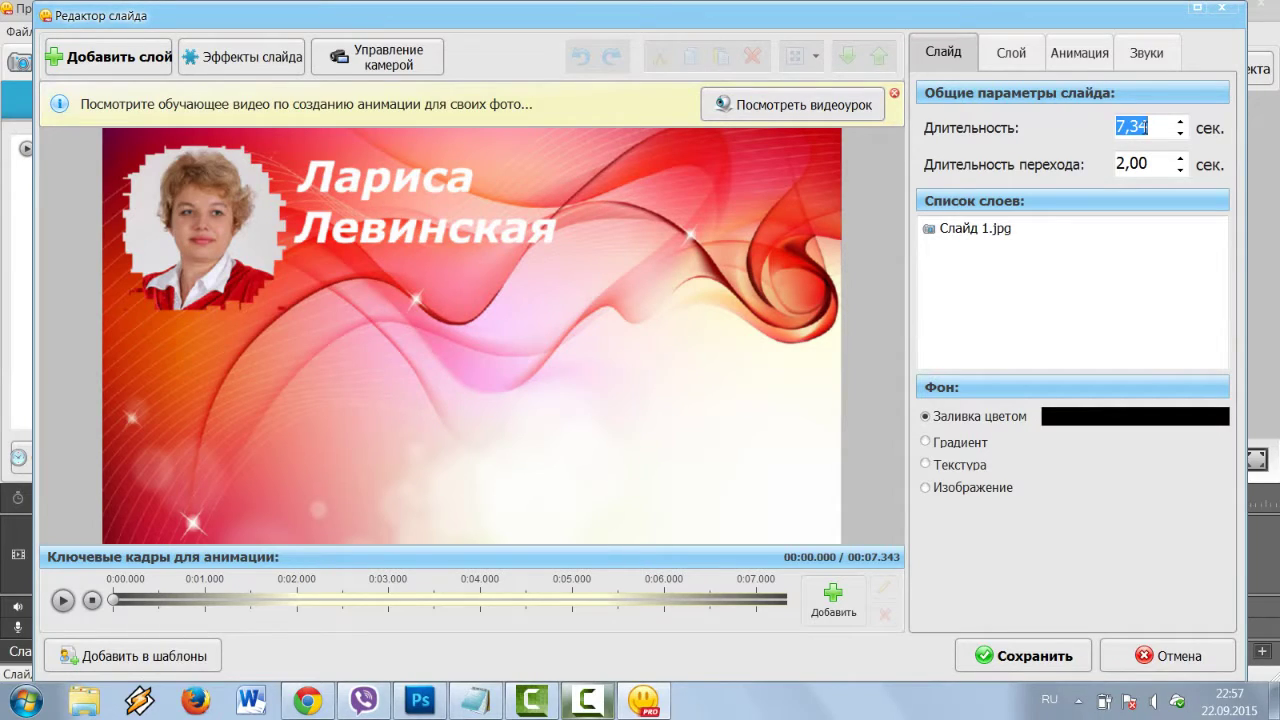
{"action": "key", "text": "Return"}
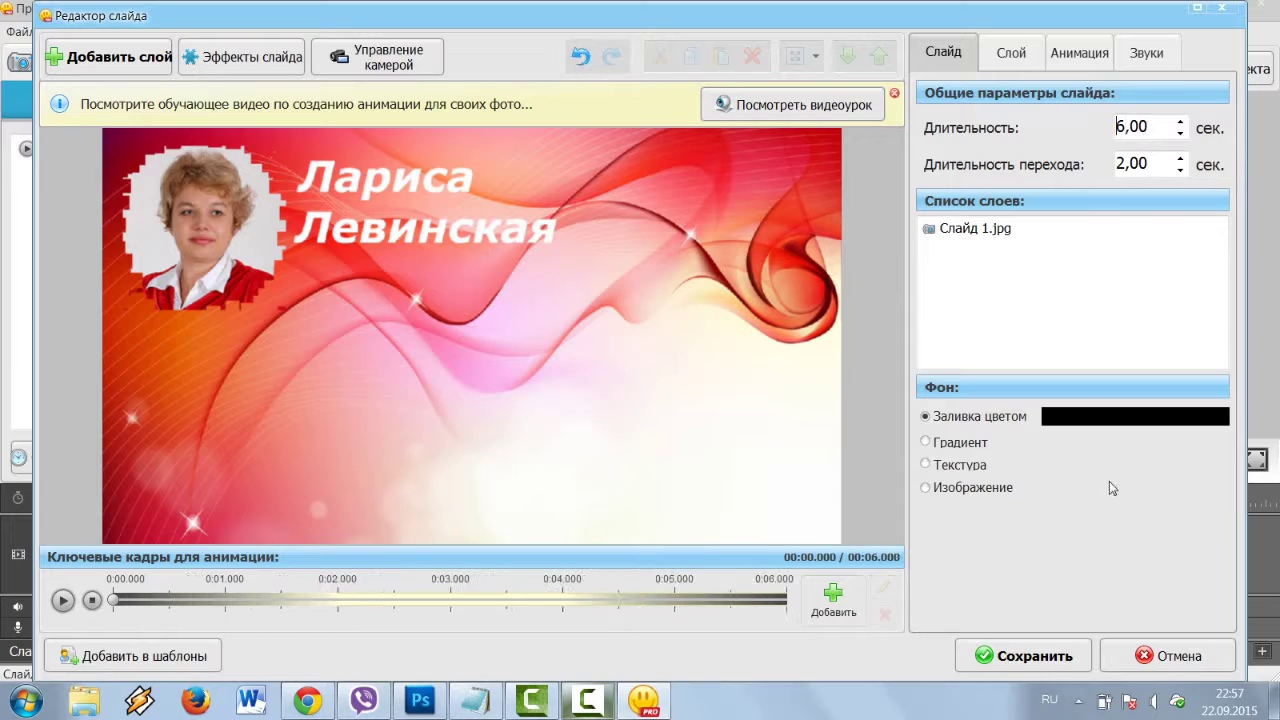
{"action": "left_click", "coordinate": [1014, 657]}
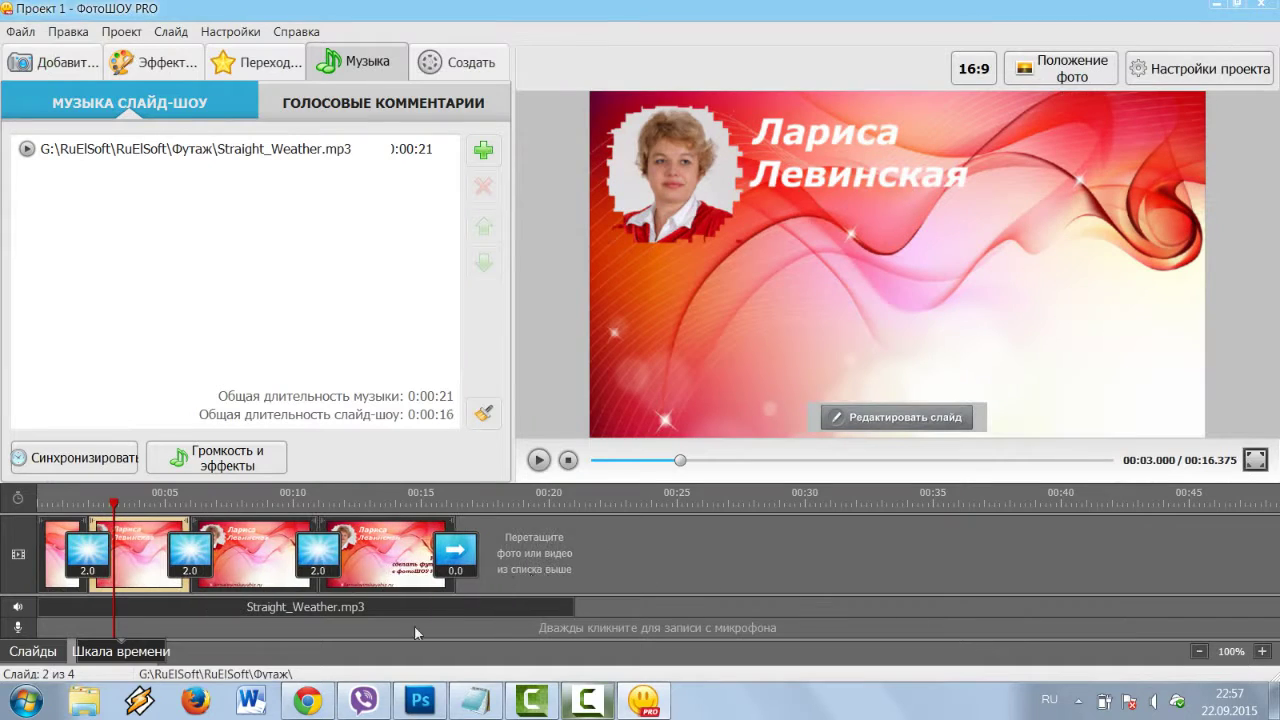
Step: Set the duration of the third slide, Слайд 2.jpg, to 6 seconds and save the slide
{"action": "left_click", "coordinate": [240, 560]}
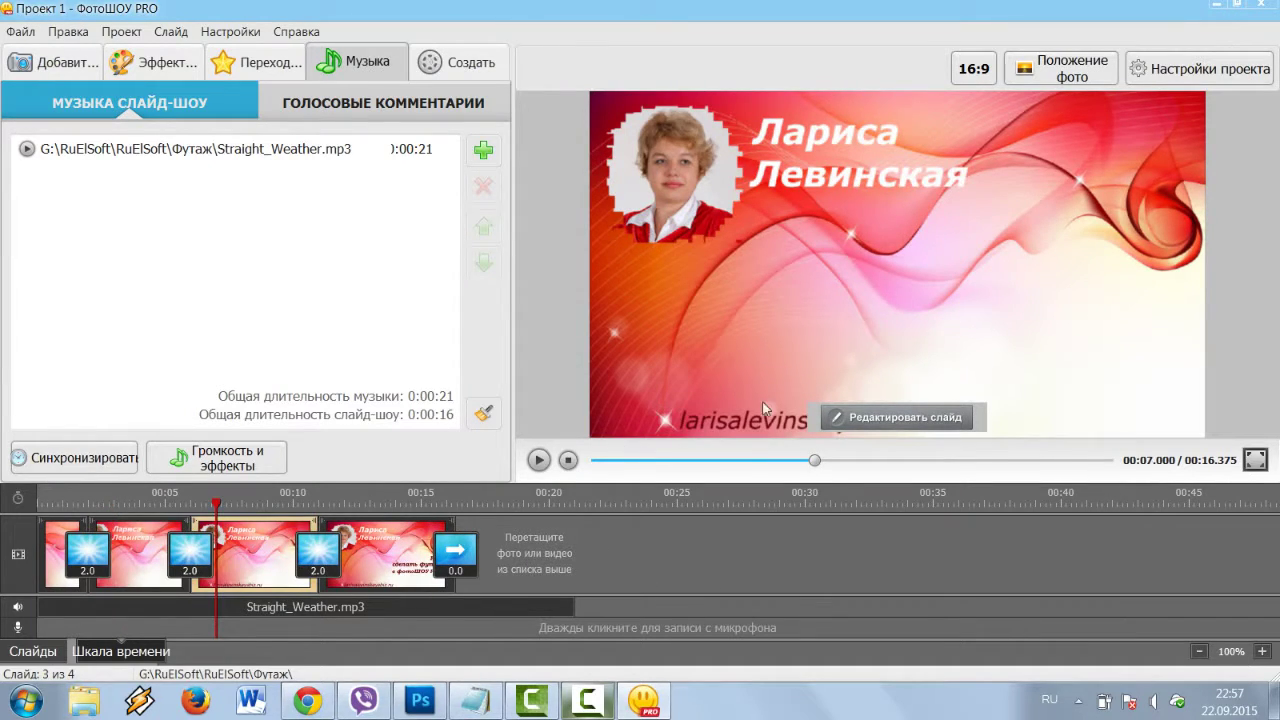
{"action": "left_click", "coordinate": [904, 418]}
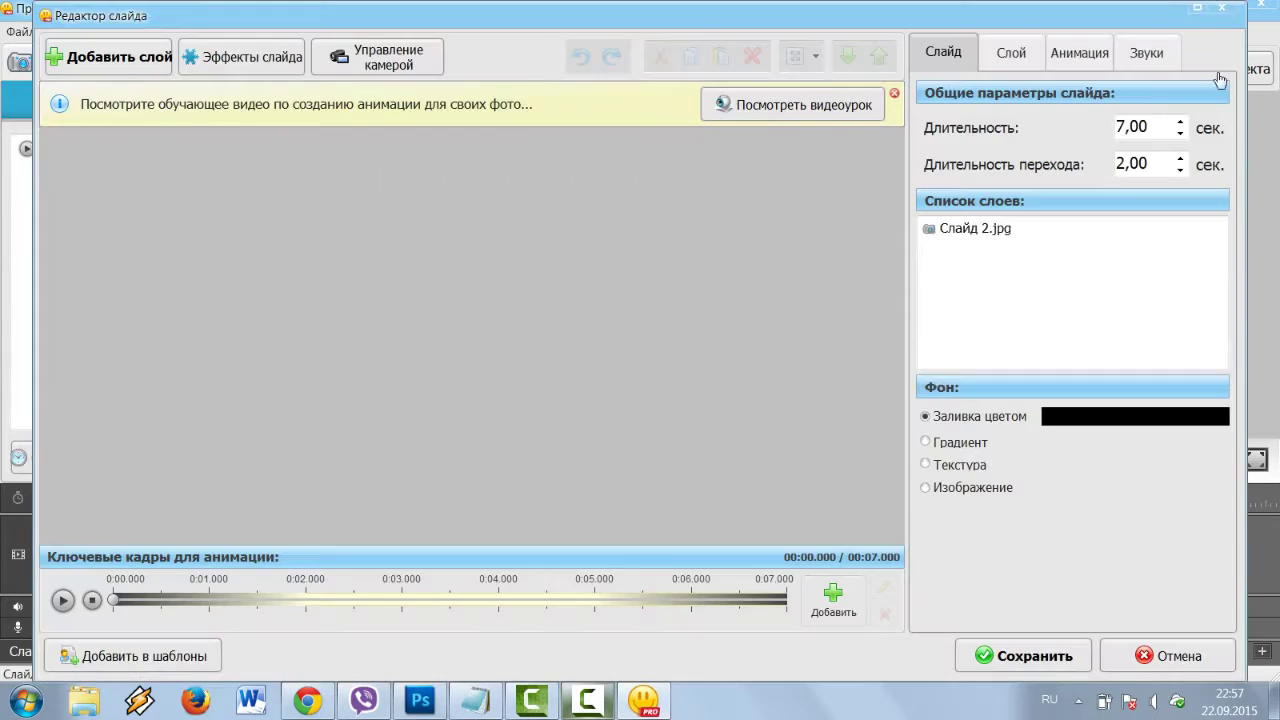
{"action": "key", "text": "shift+End"}
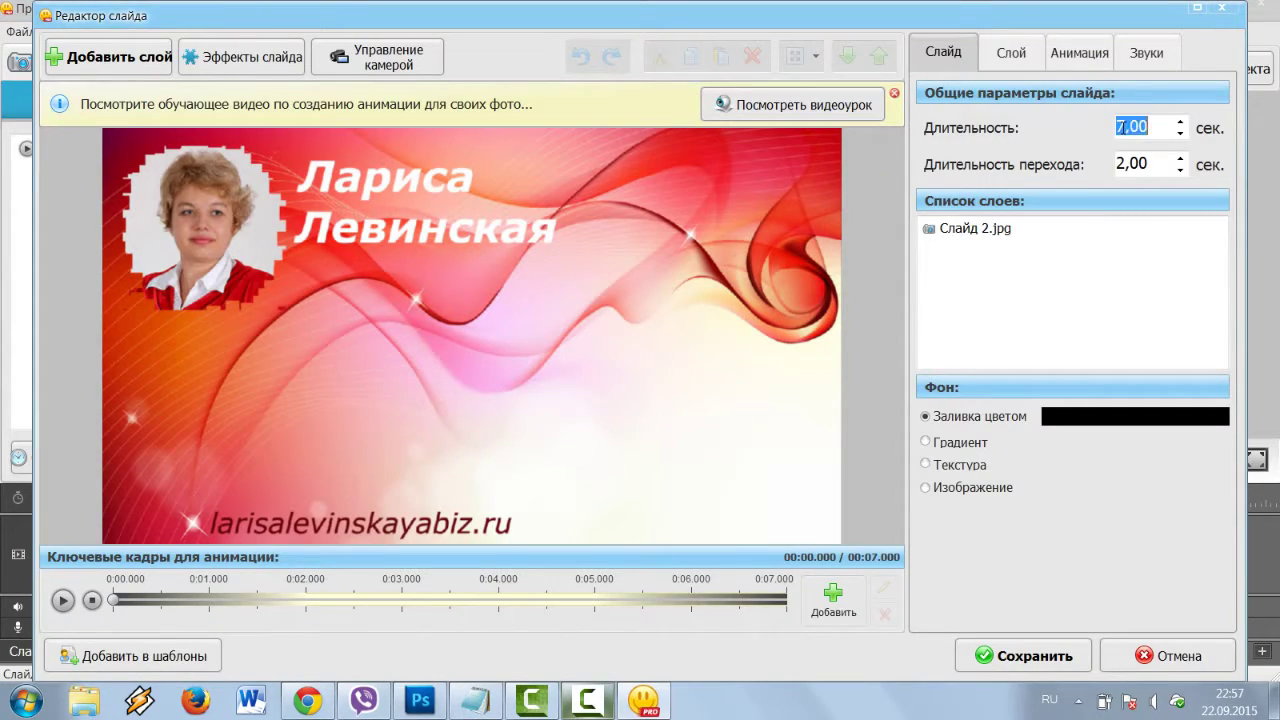
{"action": "type", "text": "6"}
{"action": "key", "text": "Return"}
{"action": "left_click", "coordinate": [1030, 656]}
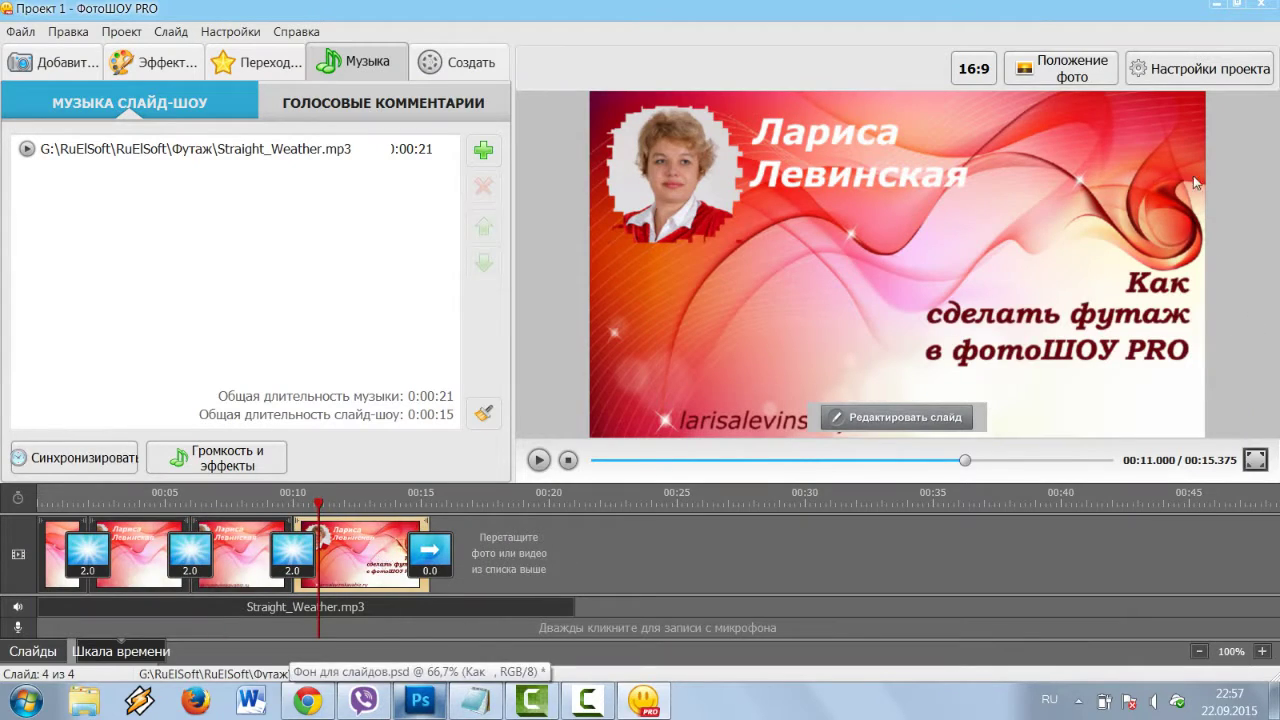
Step: Set the duration of the last slide, Слайд 3.jpg, to 6 seconds and save the slide
{"action": "left_click", "coordinate": [913, 405]}
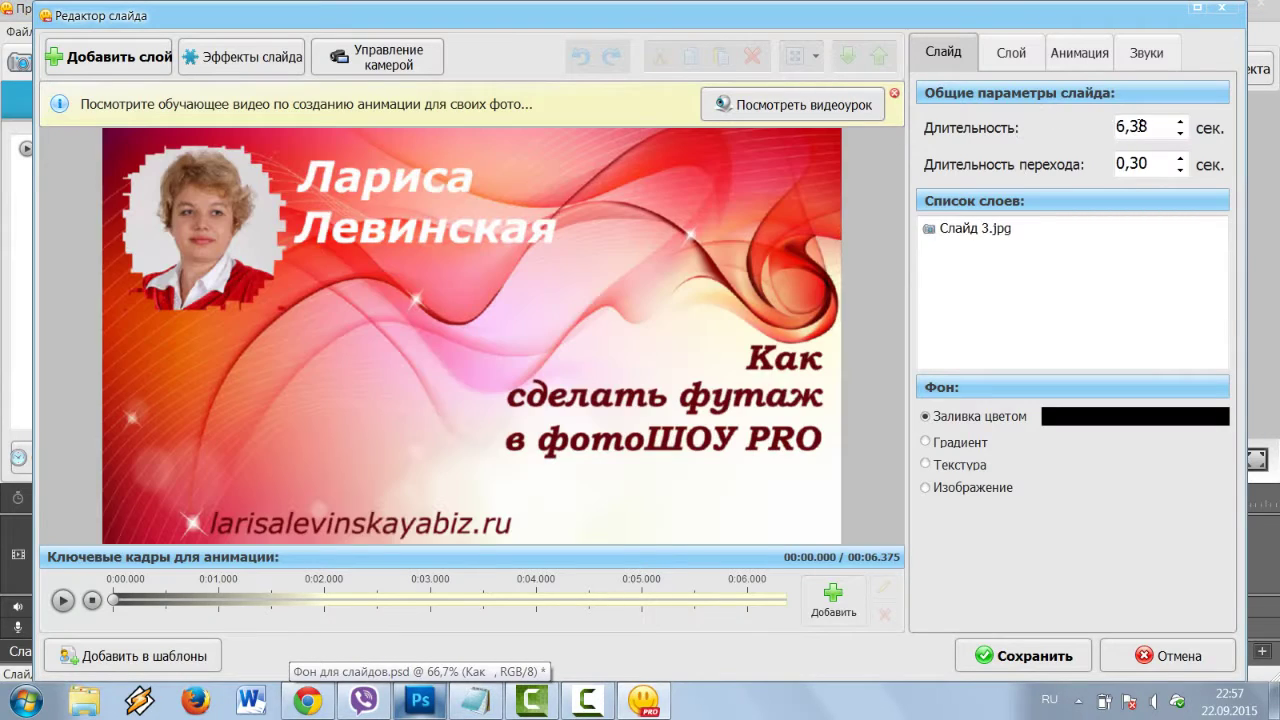
{"action": "left_click_drag", "start_coordinate": [1117, 127], "coordinate": [1146, 127]}
{"action": "left_click", "coordinate": [1141, 125]}
{"action": "double_click", "coordinate": [1114, 127]}
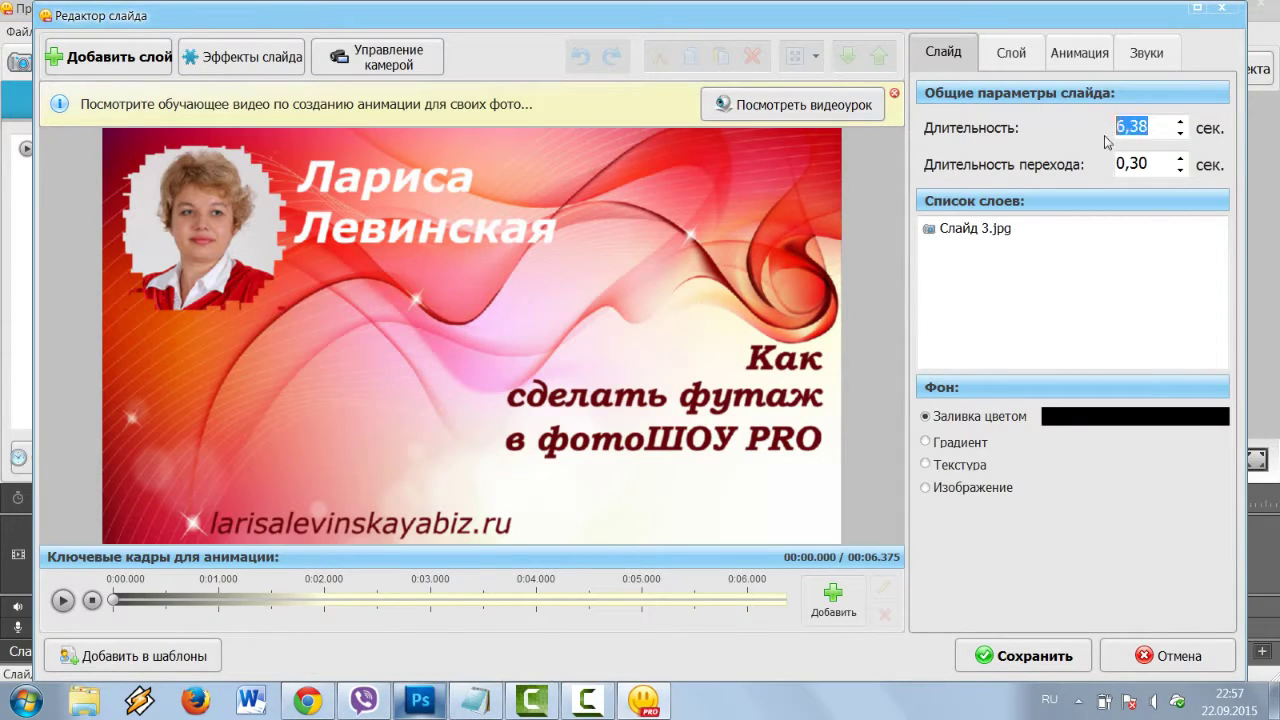
{"action": "type", "text": "6"}
{"action": "key", "text": "Tab"}
{"action": "left_click", "coordinate": [1005, 656]}
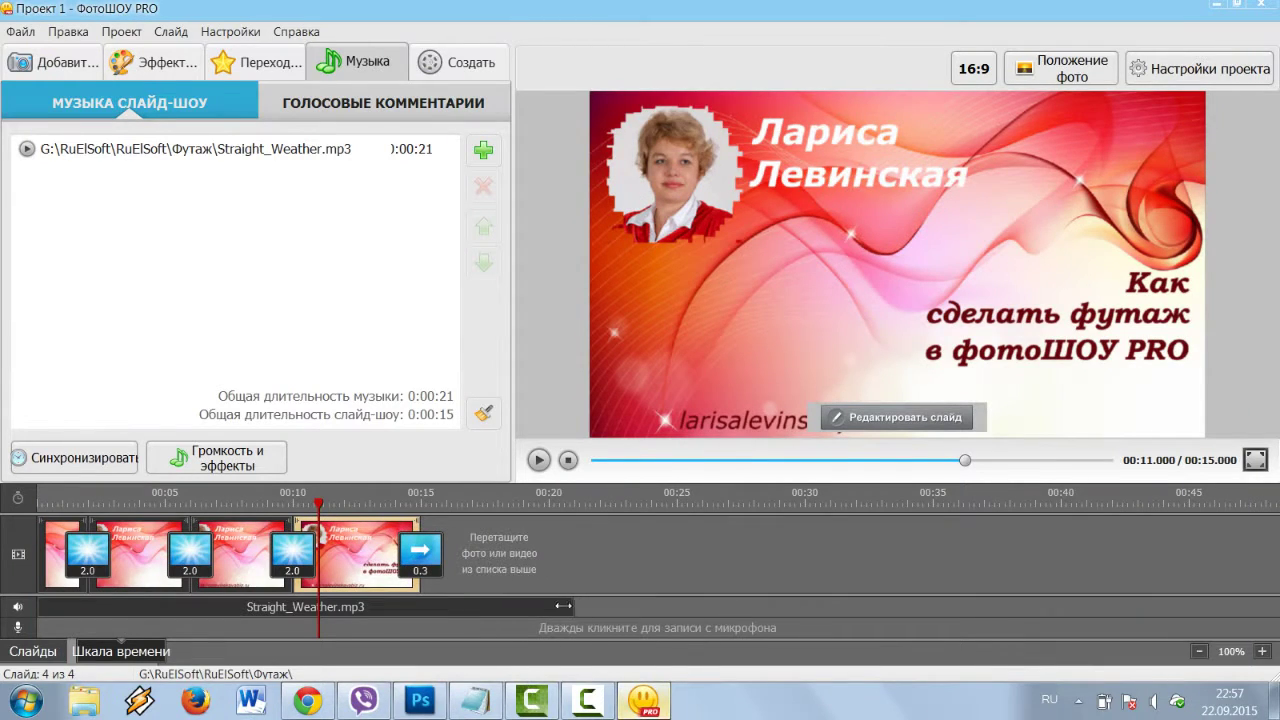
Step: Trim the Straight_Weather.mp3 track to end with the last slide at about 15 seconds and play the slideshow from the beginning
{"action": "left_click", "coordinate": [563, 606]}
{"action": "left_click_drag", "start_coordinate": [573, 606], "coordinate": [416, 606]}
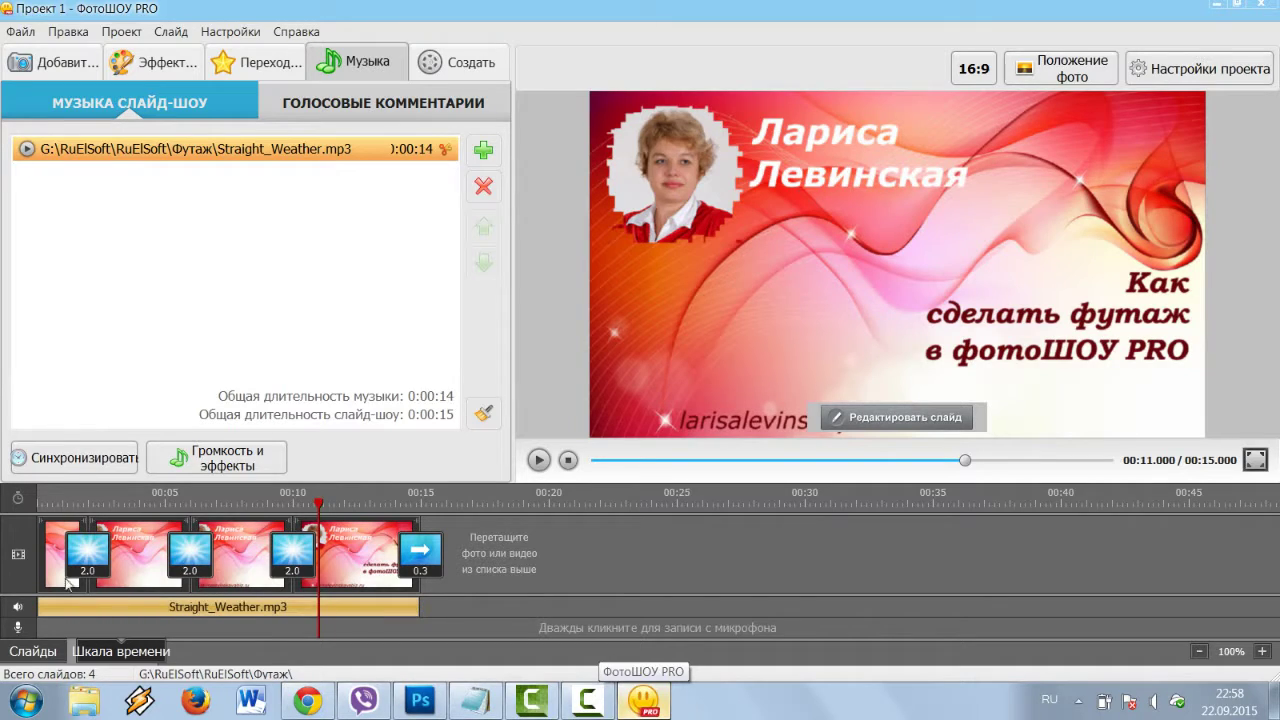
{"action": "left_click", "coordinate": [52, 535]}
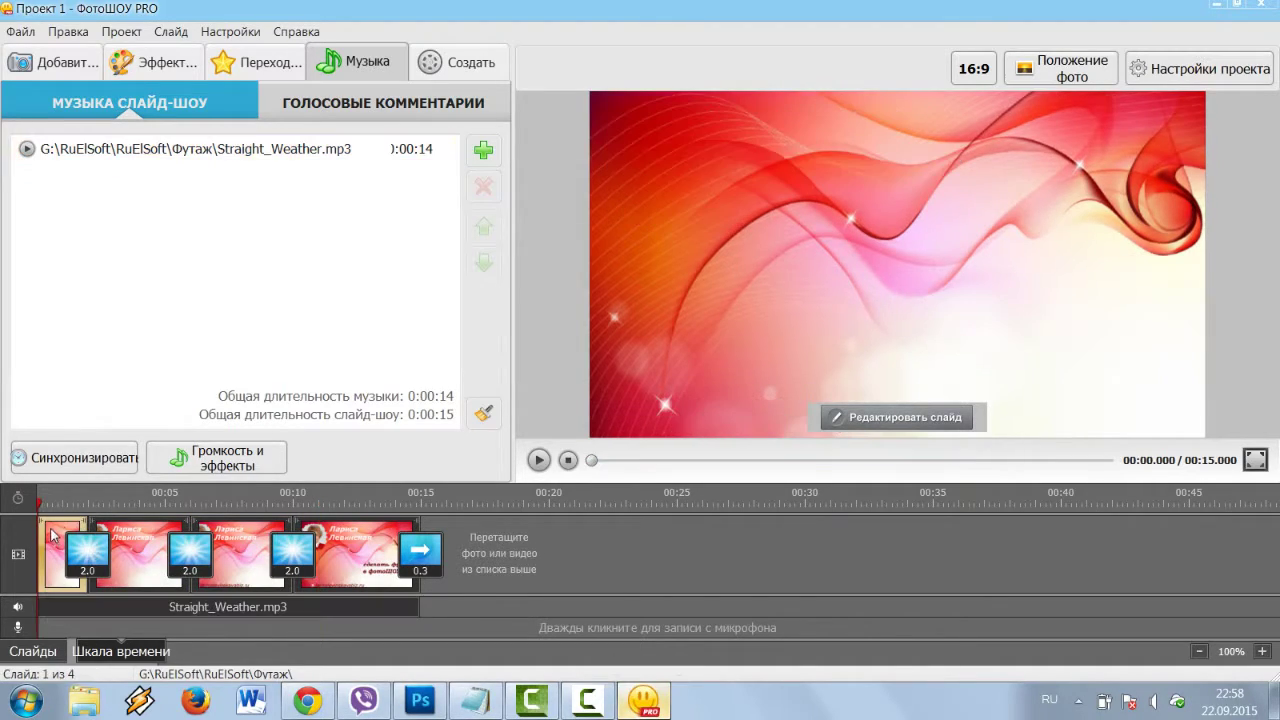
{"action": "left_click", "coordinate": [538, 460]}
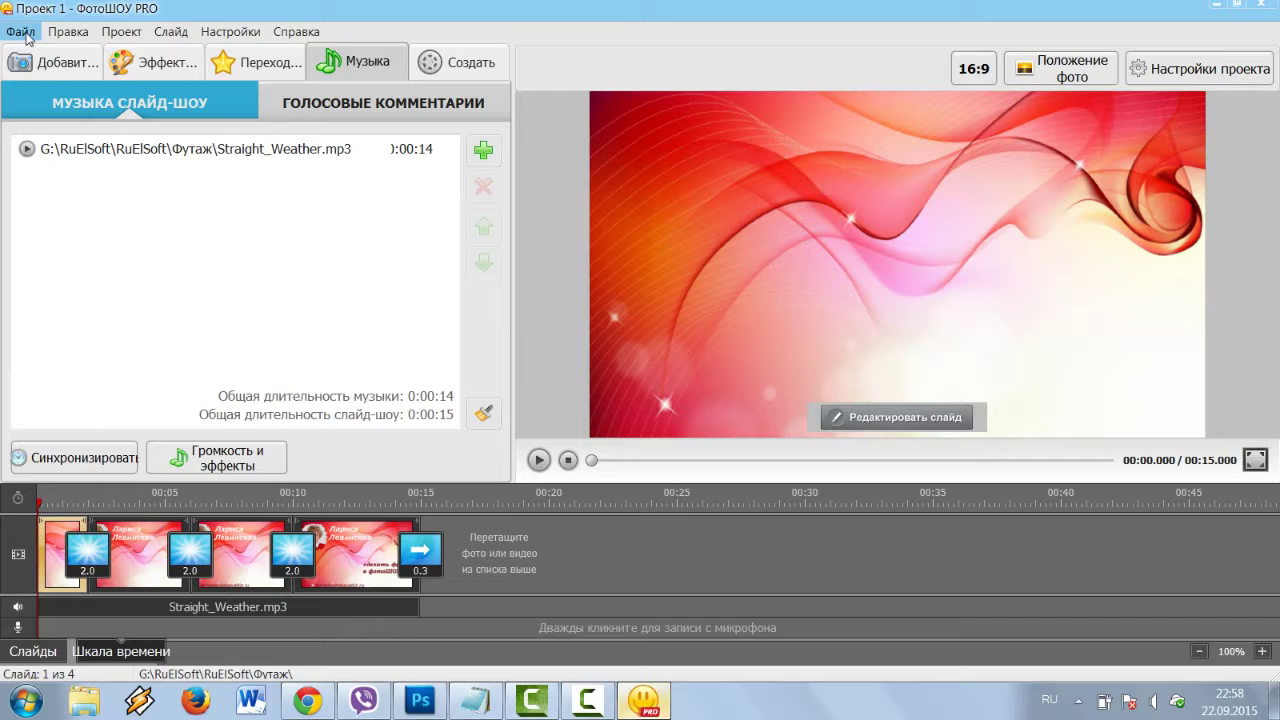
Step: Save the project as Проект 1.pskp in the Футаж folder
{"action": "left_click", "coordinate": [21, 33]}
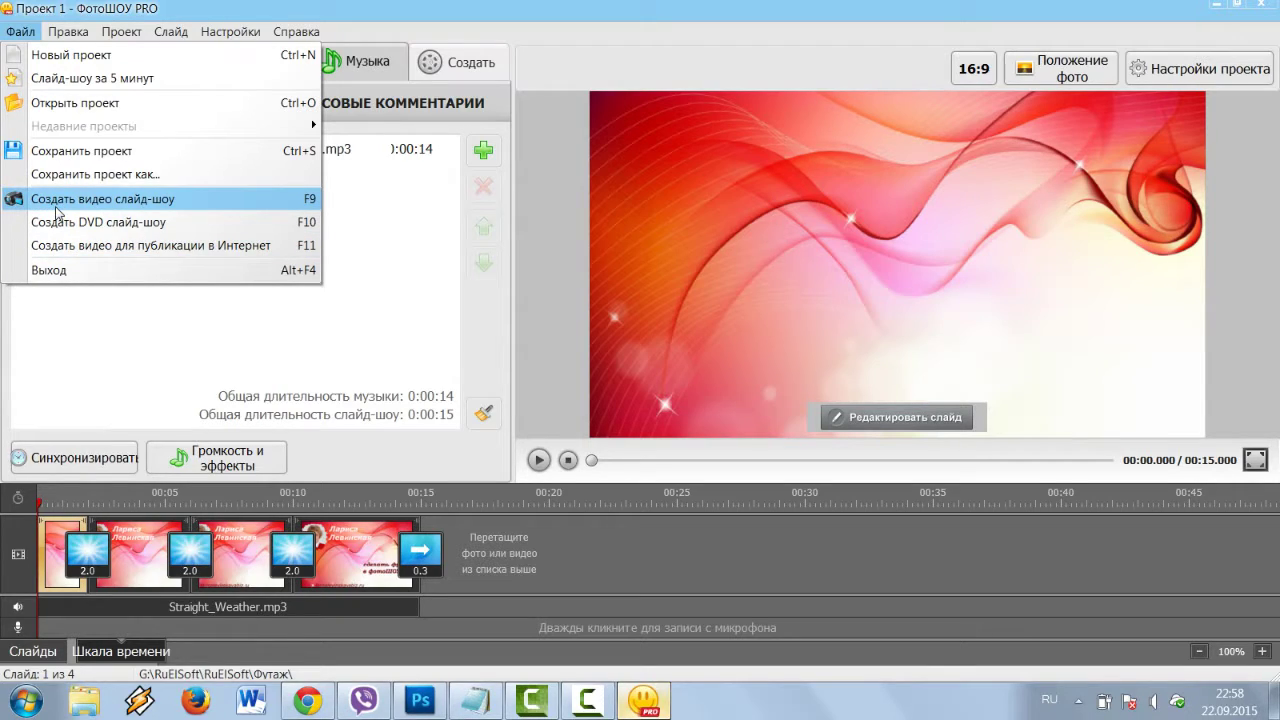
{"action": "left_click", "coordinate": [64, 202]}
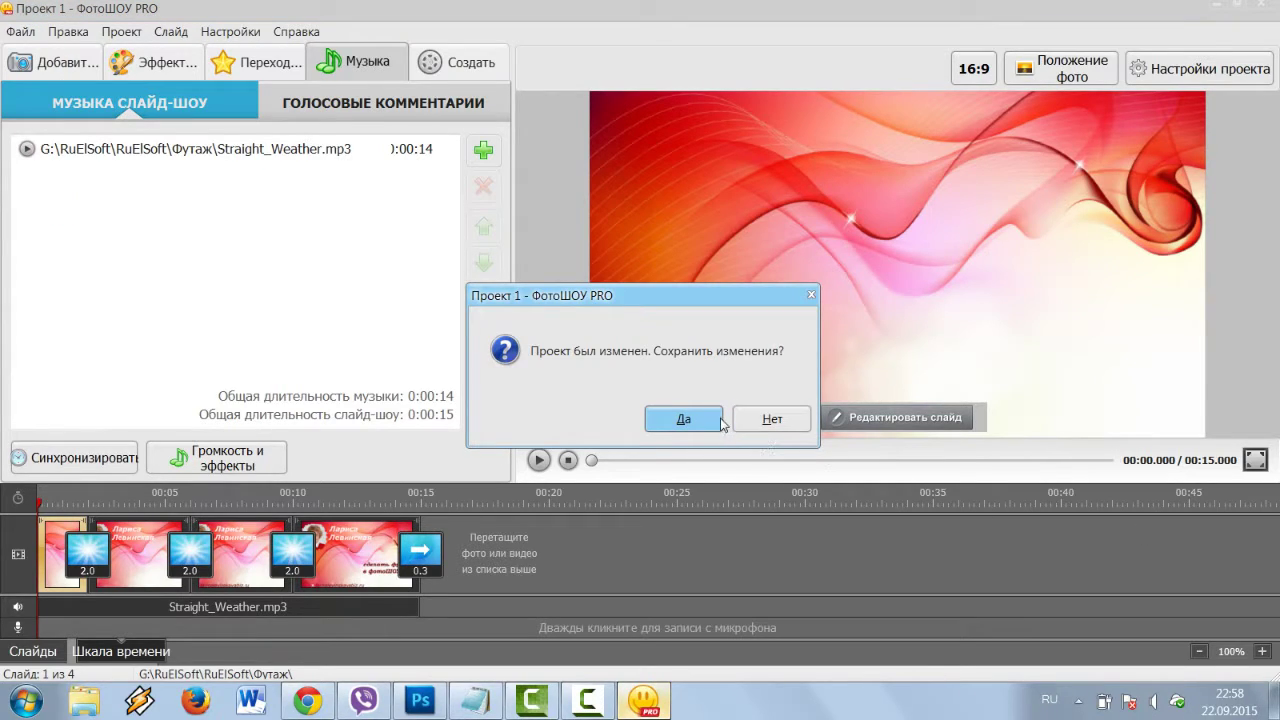
{"action": "left_click", "coordinate": [680, 419]}
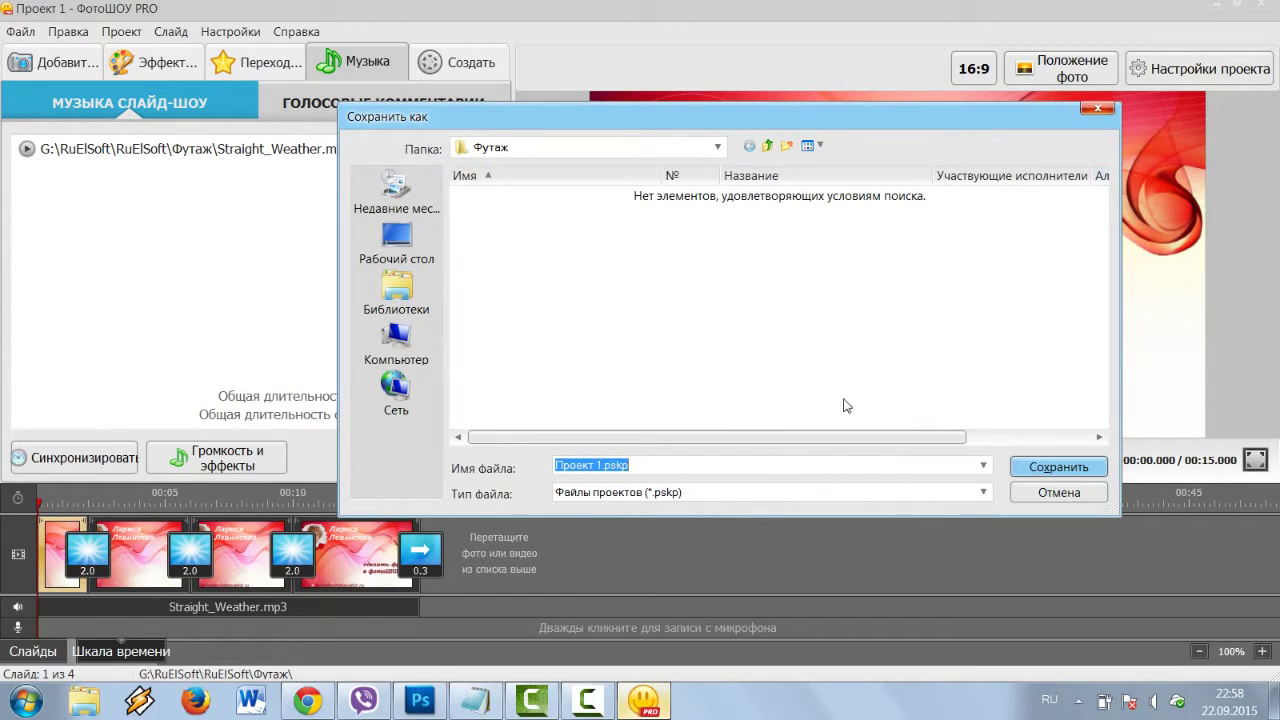
{"action": "left_click", "coordinate": [1088, 467]}
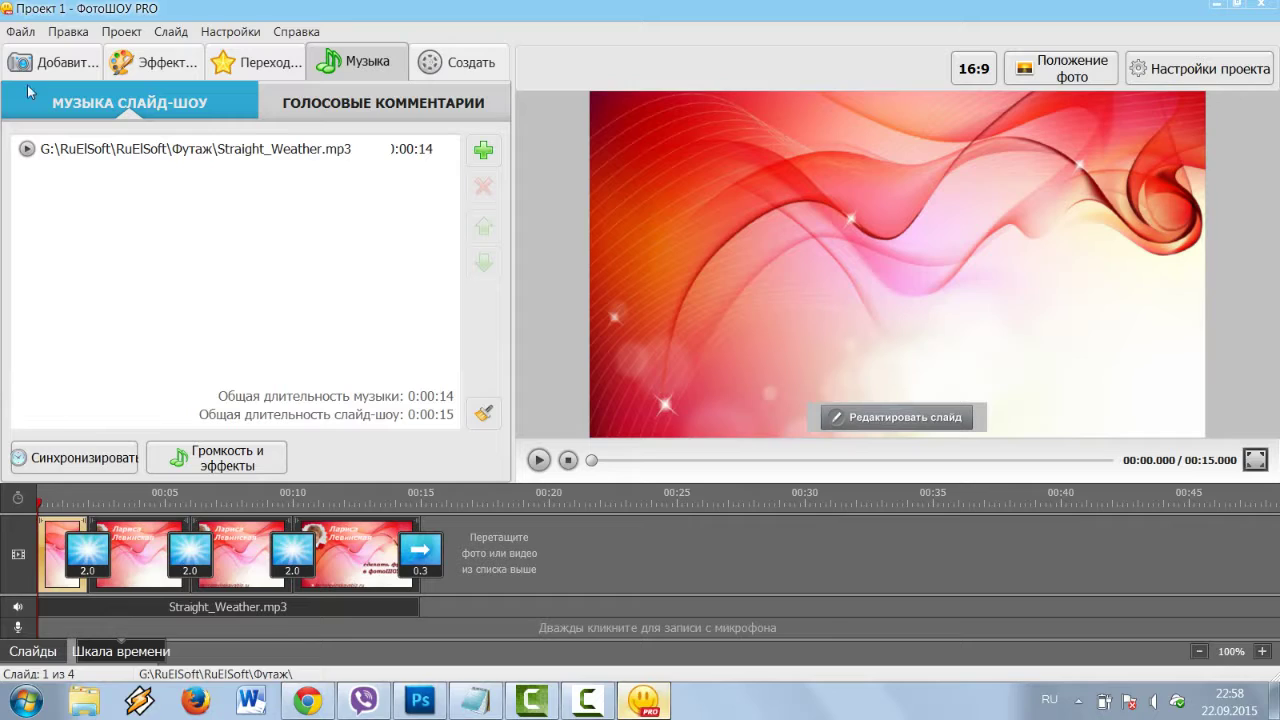
Step: Start creating a video slideshow in AVI format with the DivX codec
{"action": "left_click", "coordinate": [20, 32]}
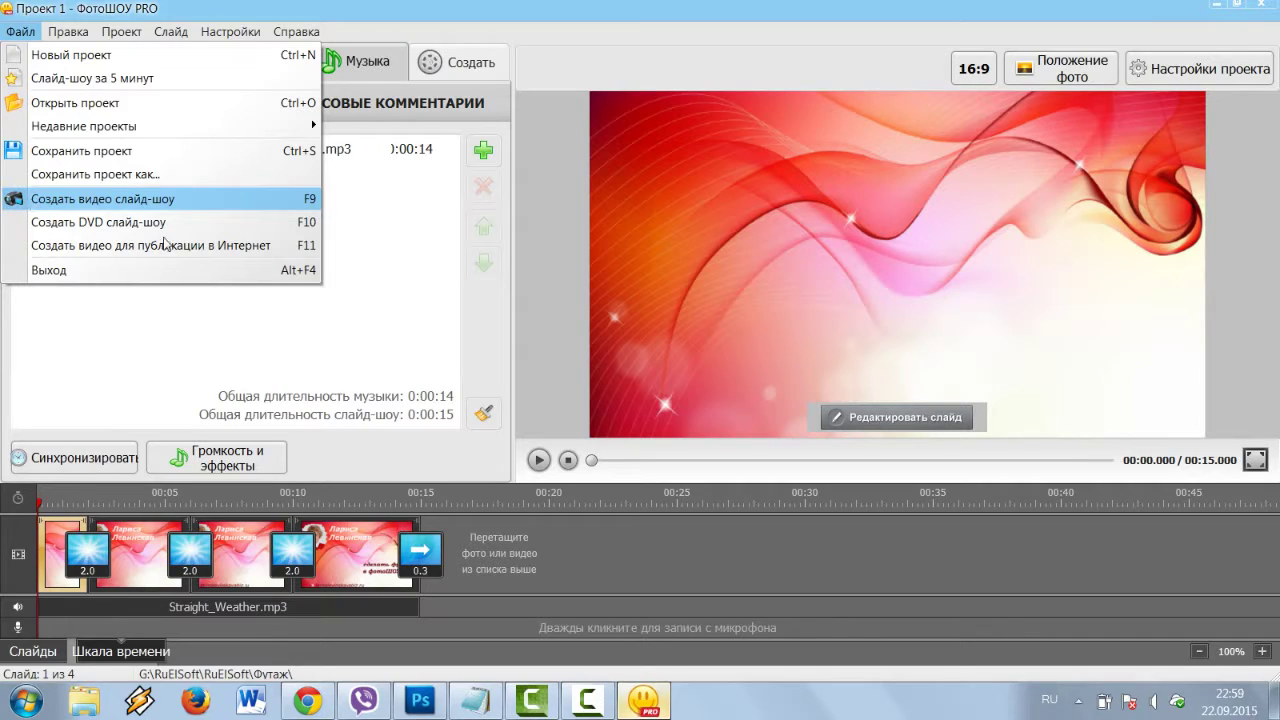
{"action": "left_click", "coordinate": [76, 204]}
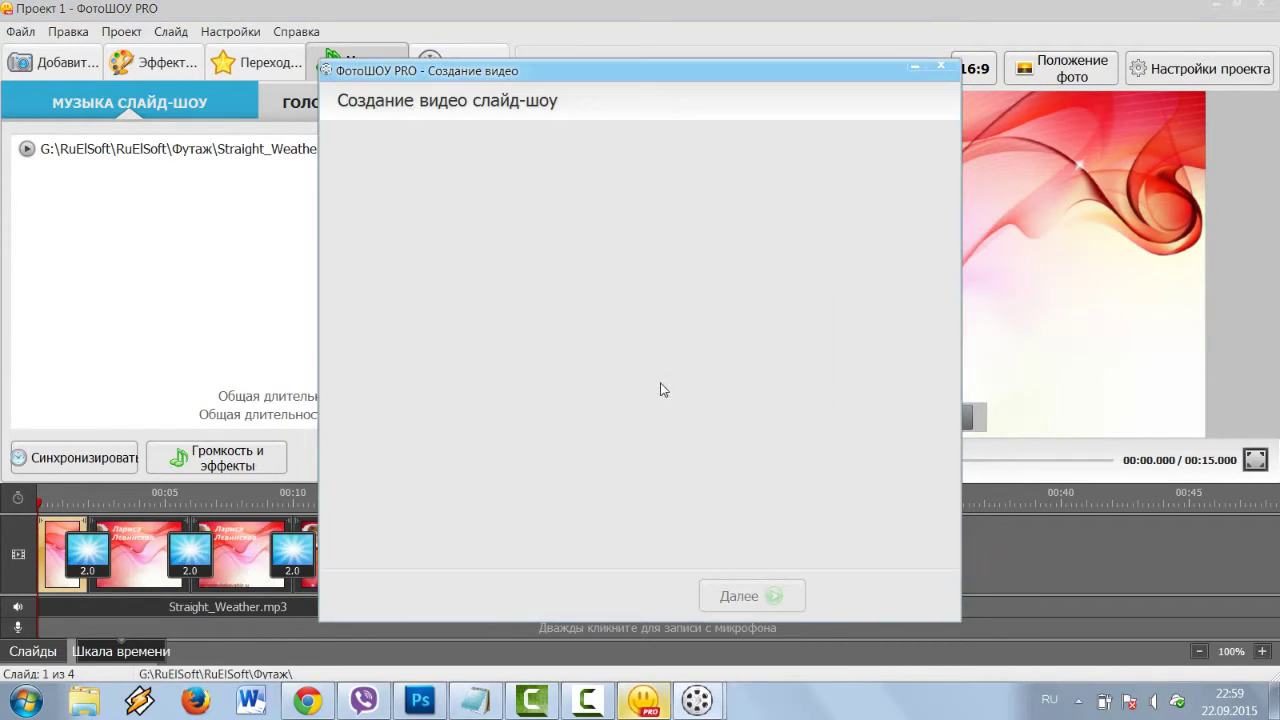
{"action": "left_click", "coordinate": [452, 175]}
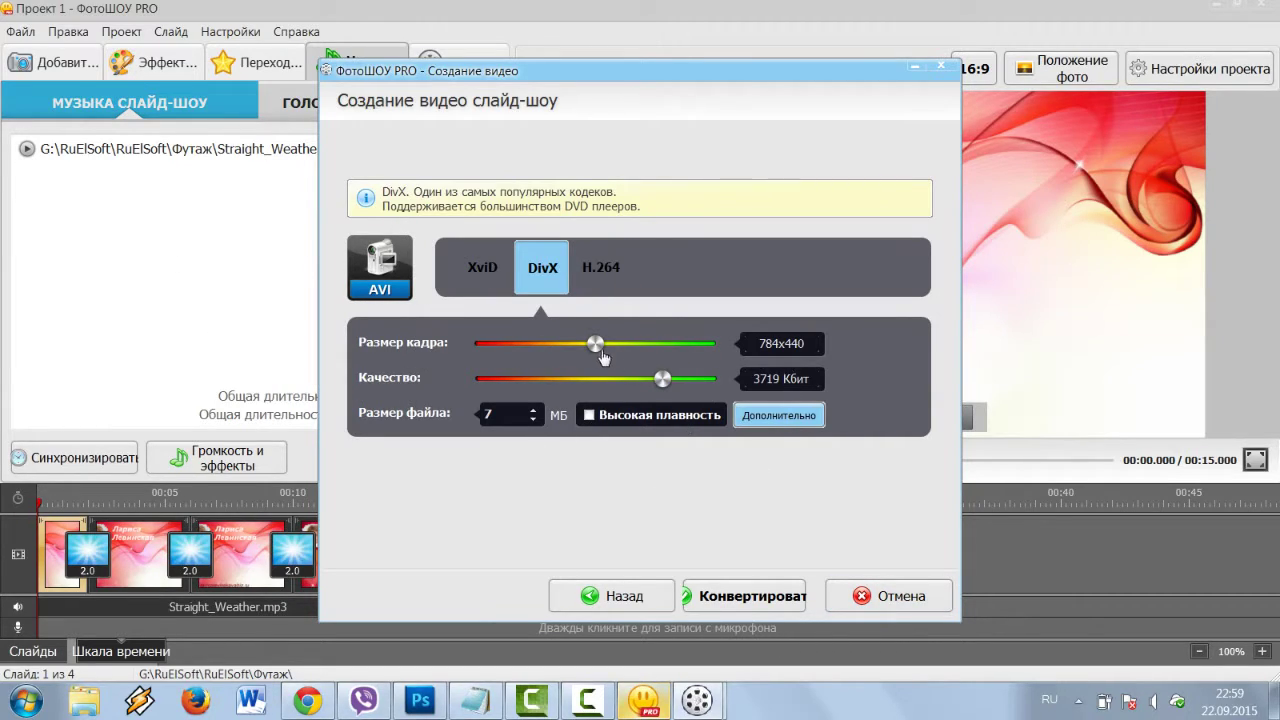
Step: Set the output video's frame size to 1280x7200
{"action": "left_click", "coordinate": [768, 345]}
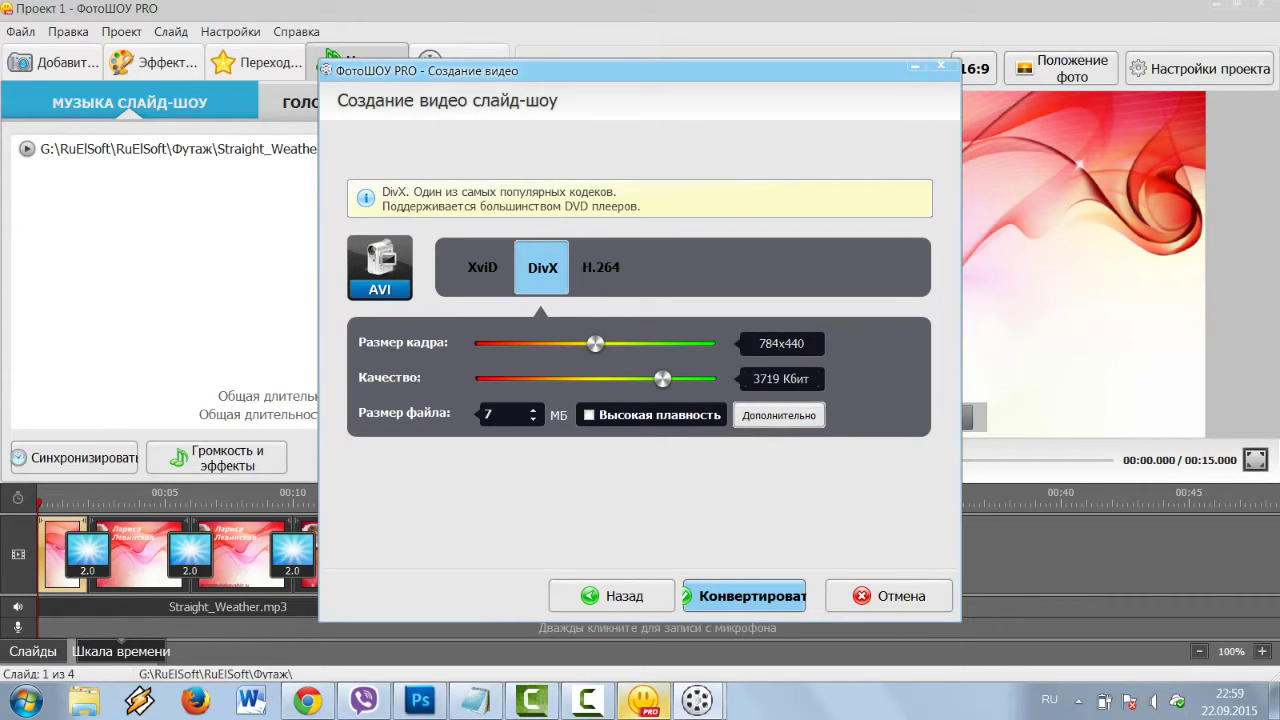
{"action": "key", "text": "BackSpace"}
{"action": "key", "text": "BackSpace"}
{"action": "key", "text": "BackSpace"}
{"action": "type", "text": "1280"}
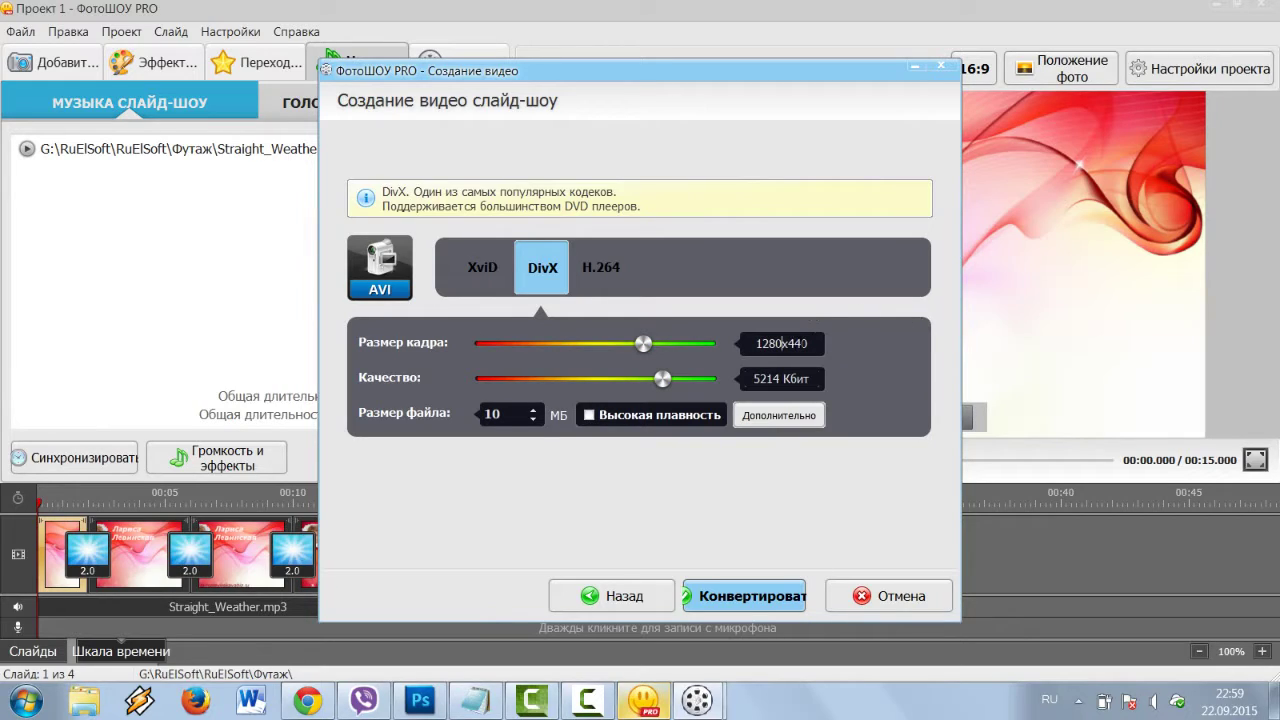
{"action": "key", "text": "BackSpace"}
{"action": "key", "text": "BackSpace"}
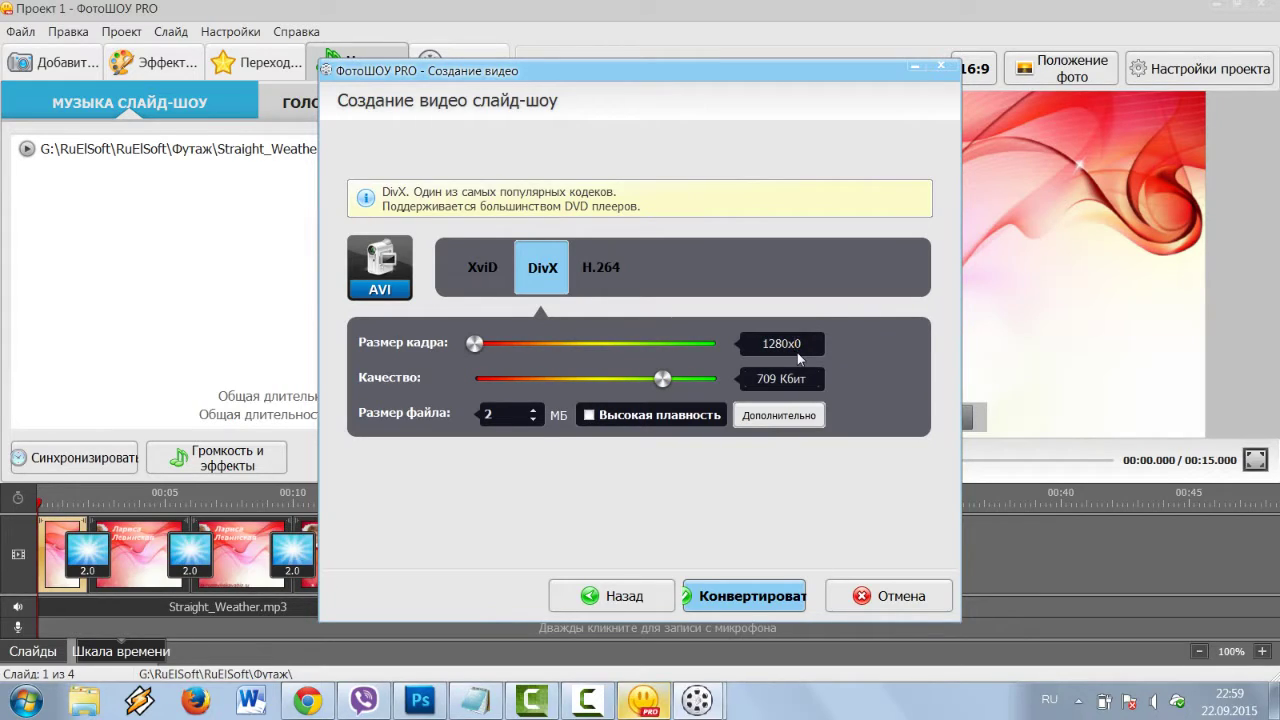
{"action": "type", "text": "720"}
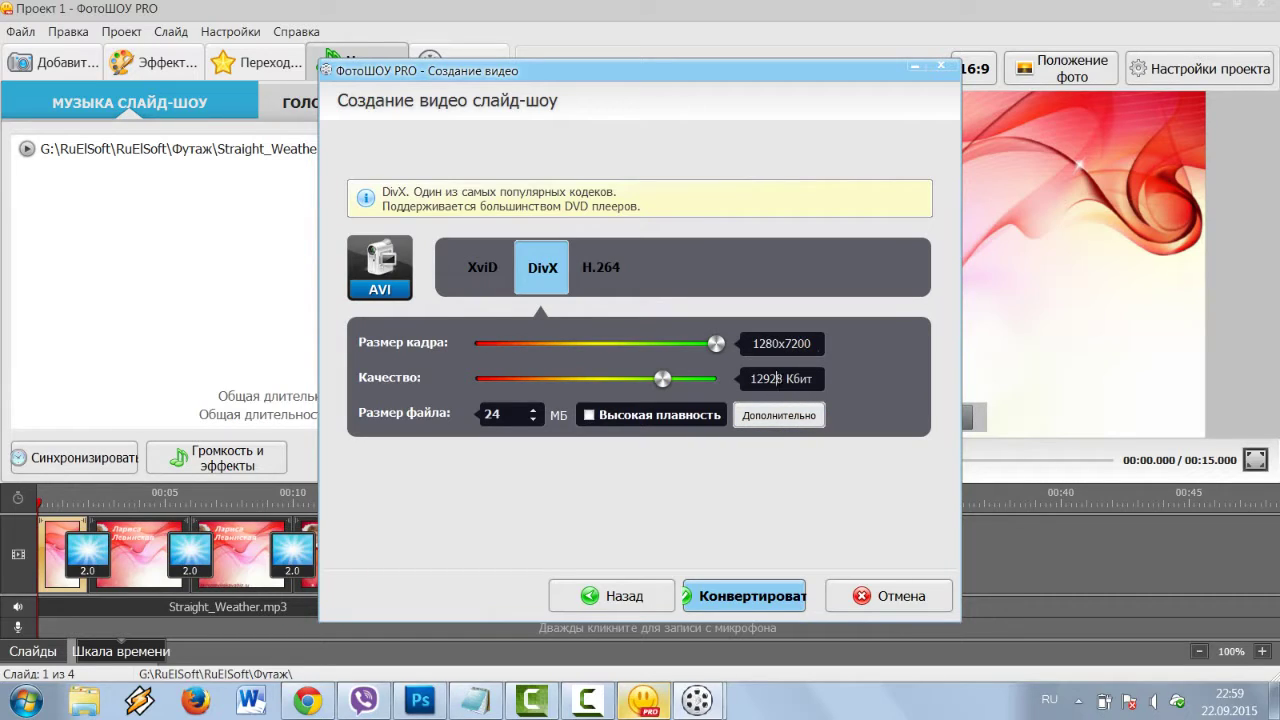
Step: Set the output video's quality to 15000 Кбит and enable Высокая плавность
{"action": "left_click_drag", "start_coordinate": [782, 378], "coordinate": [751, 378]}
{"action": "key", "text": "BackSpace"}
{"action": "type", "text": "1500"}
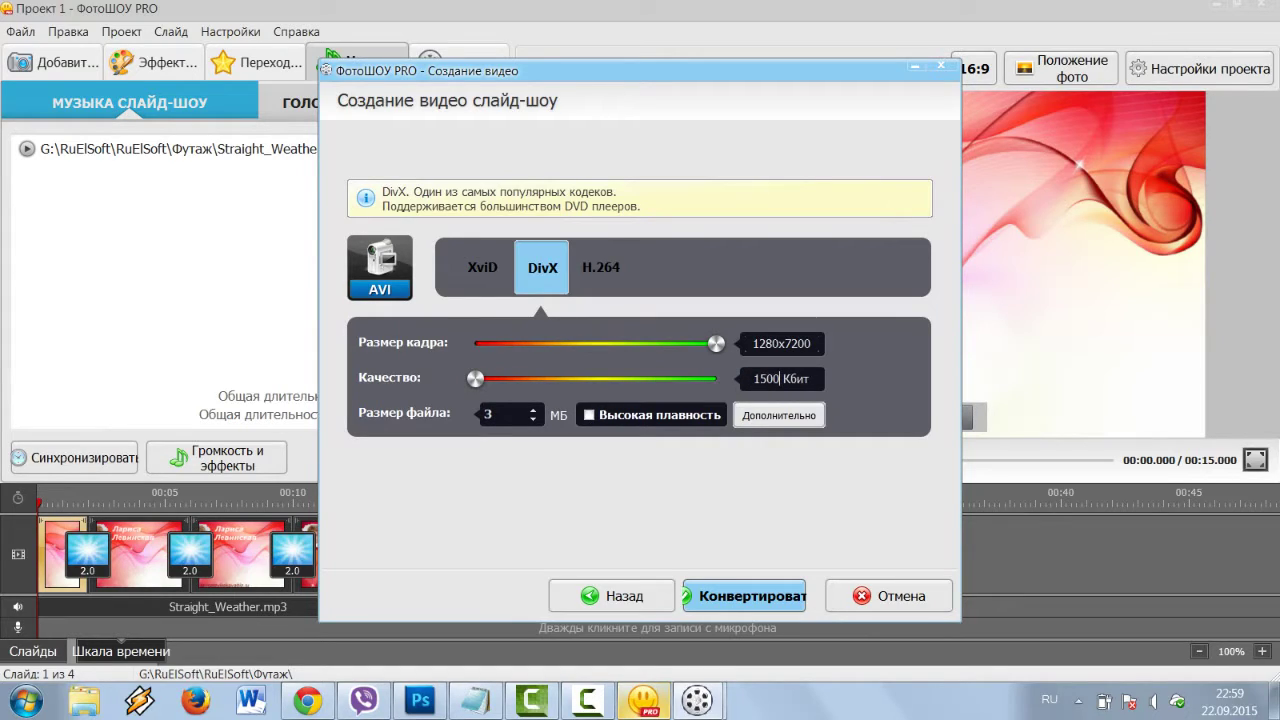
{"action": "type", "text": "0"}
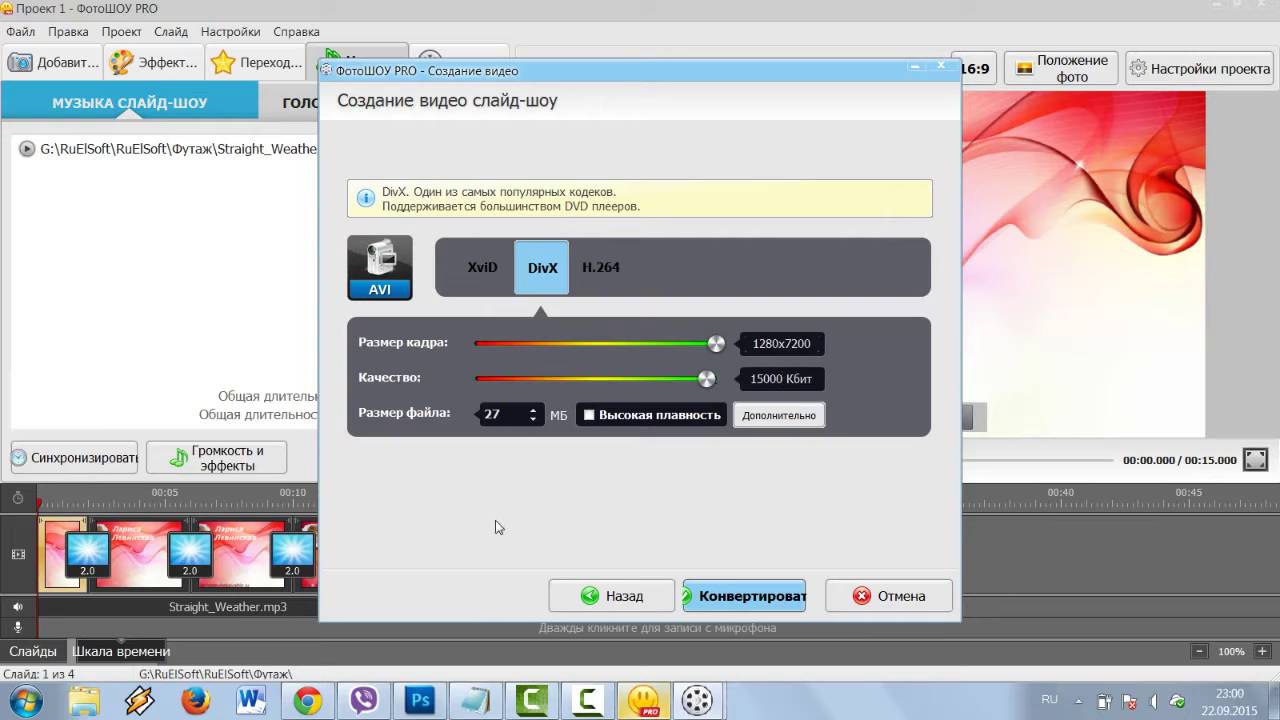
{"action": "left_click", "coordinate": [589, 415]}
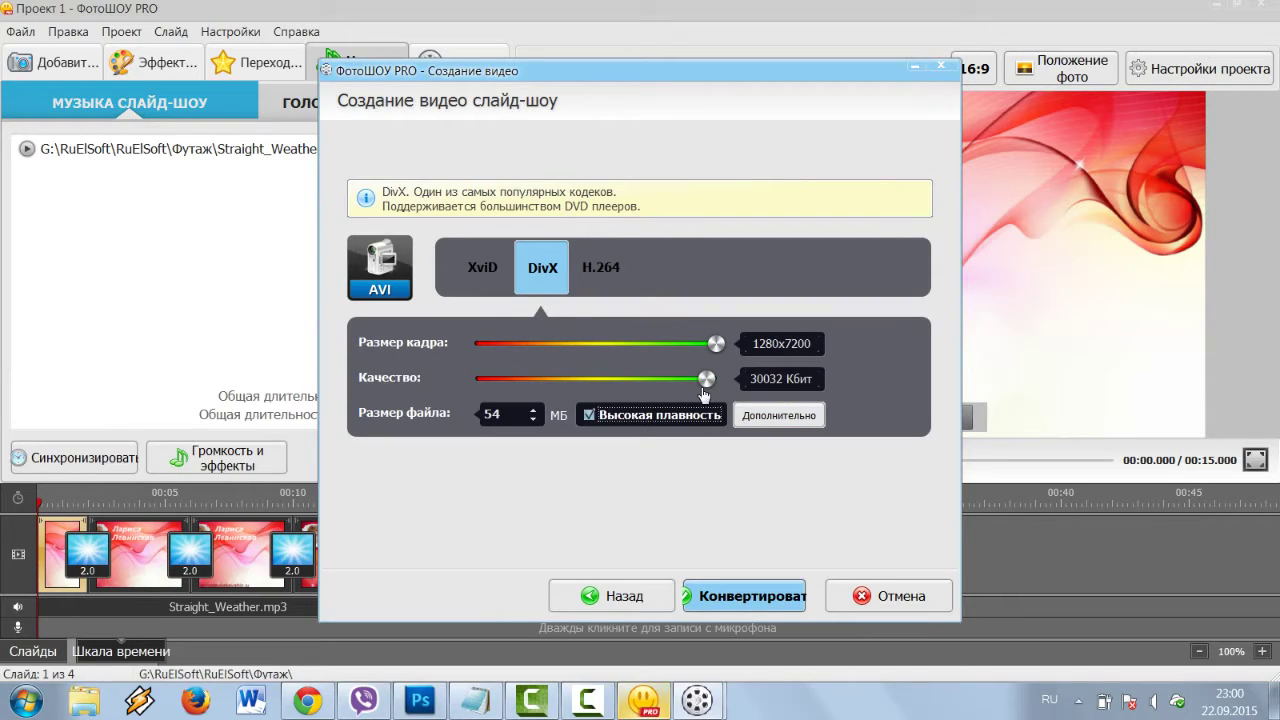
Step: Convert the slideshow to video, saving it as Футаж.avi in the для ютуба folder
{"action": "left_click", "coordinate": [743, 598]}
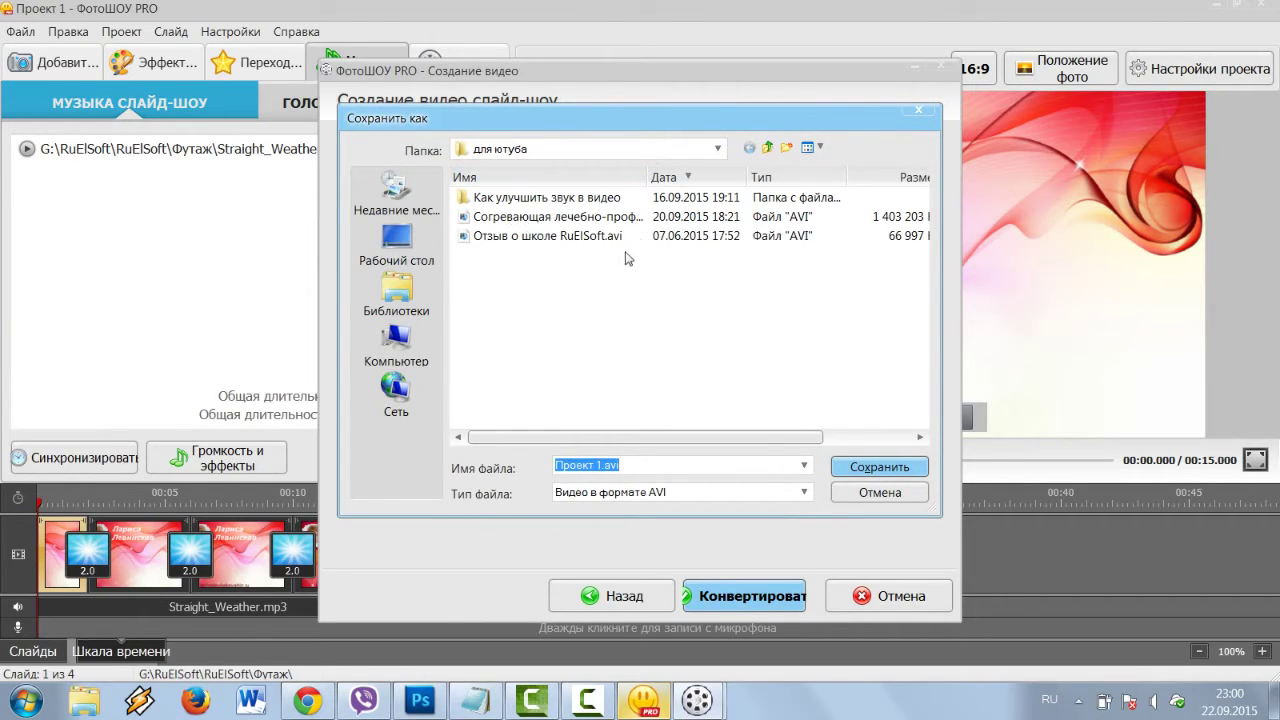
{"action": "left_click", "coordinate": [600, 464]}
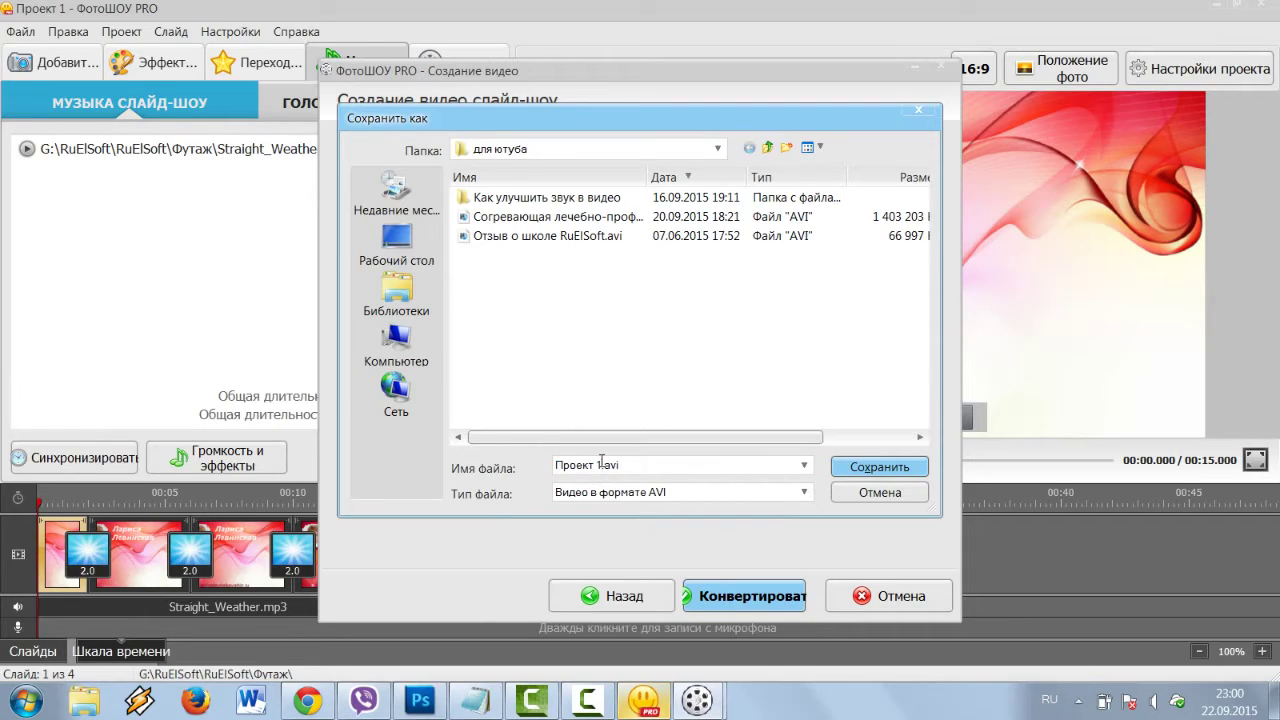
{"action": "left_click_drag", "start_coordinate": [600, 464], "coordinate": [498, 467]}
{"action": "type", "text": "Футаж"}
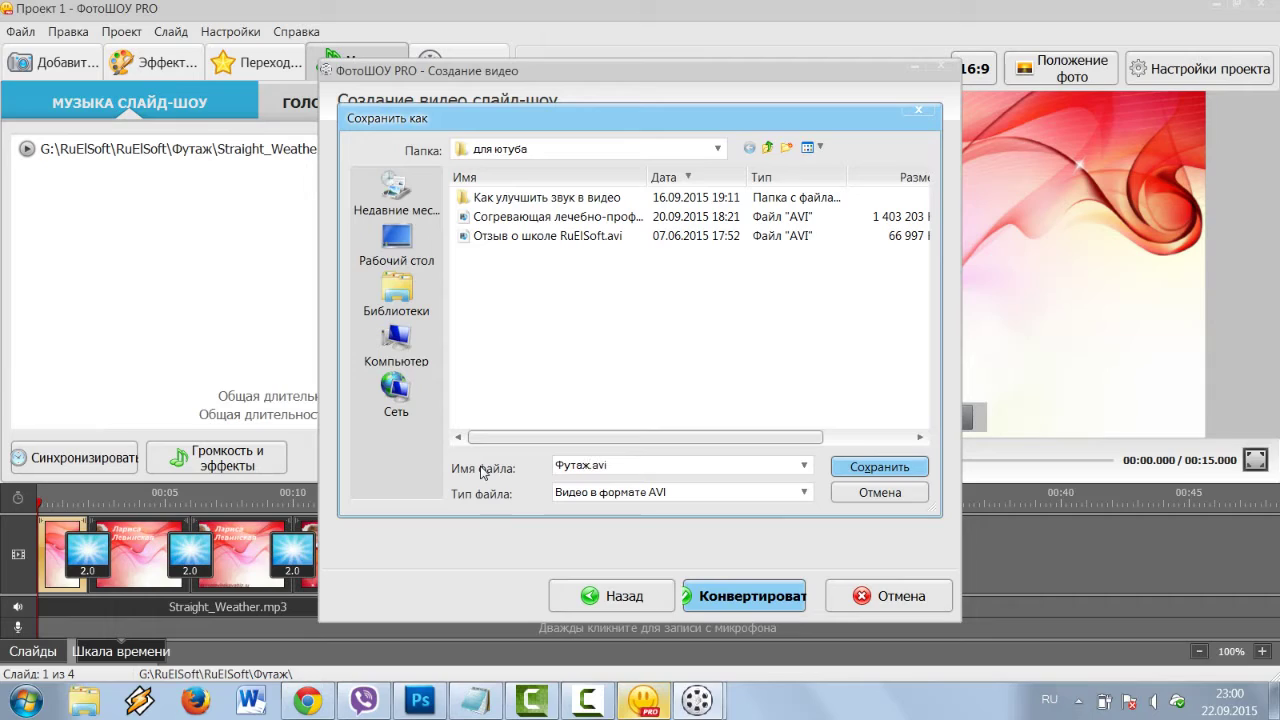
{"action": "left_click", "coordinate": [871, 470]}
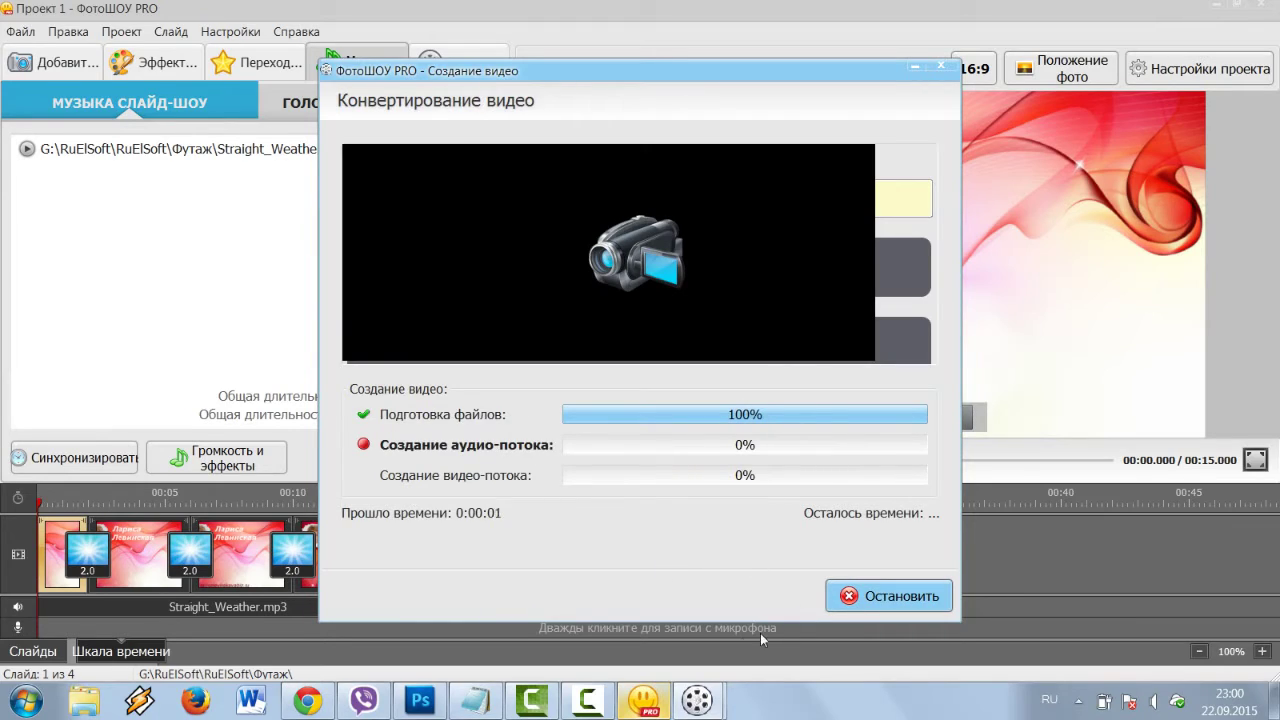